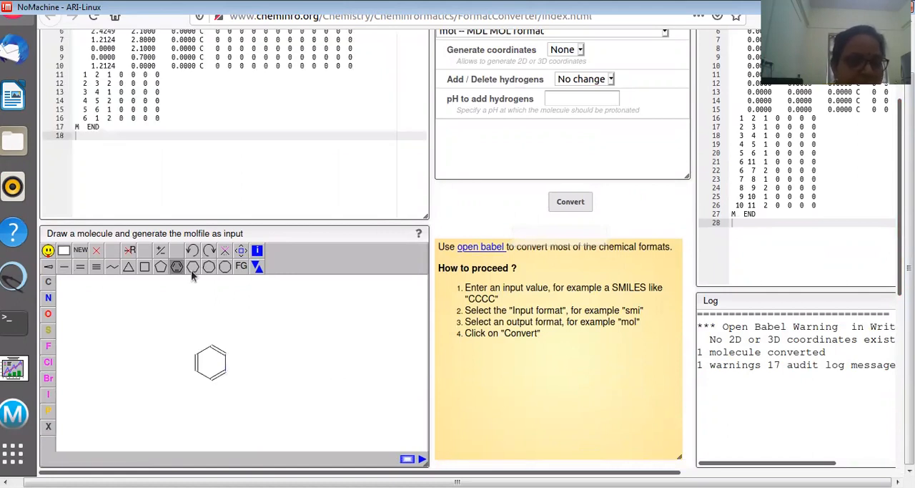
# Fuse a saturated six-membered ring onto the benzene ring's right side and replace its uppermost carbon with oxygen
pyautogui.click(228, 363)
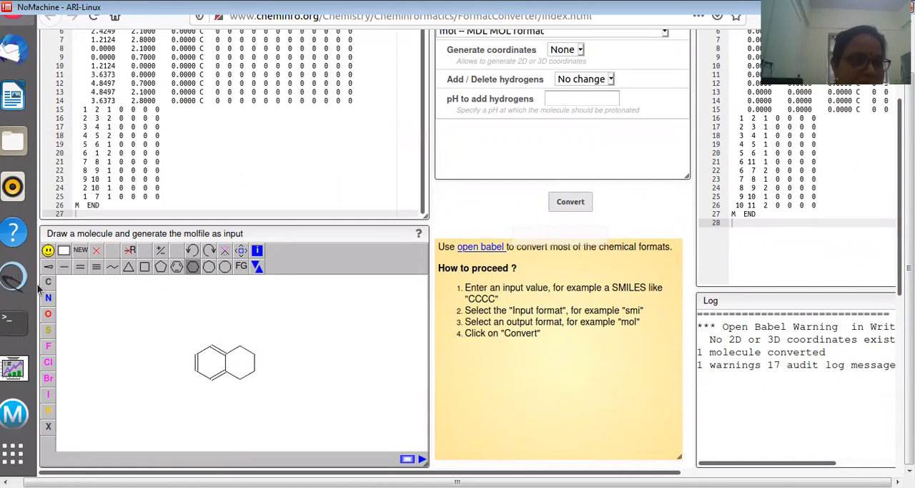
pyautogui.click(48, 314)
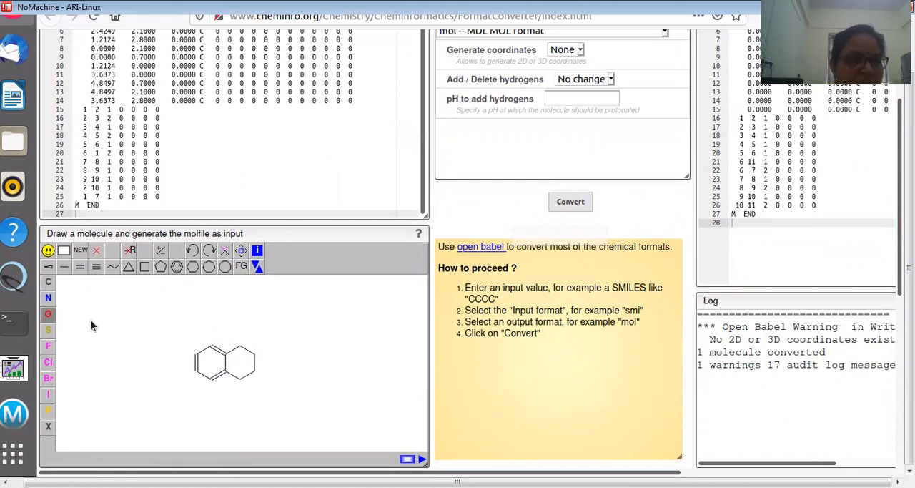
pyautogui.click(240, 347)
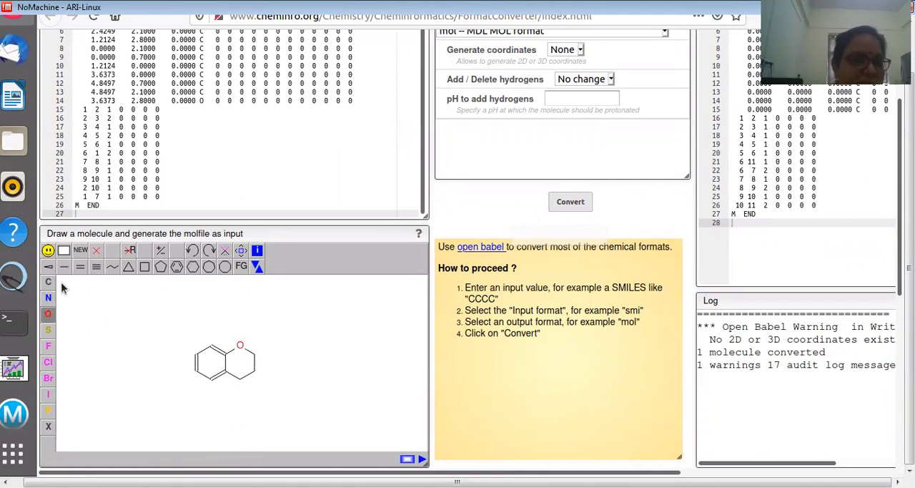
# Add an exocyclic double bond to the oxygen ring's lowest carbon and attach a benzene ring through a single bond beside the oxygen
pyautogui.click(78, 266)
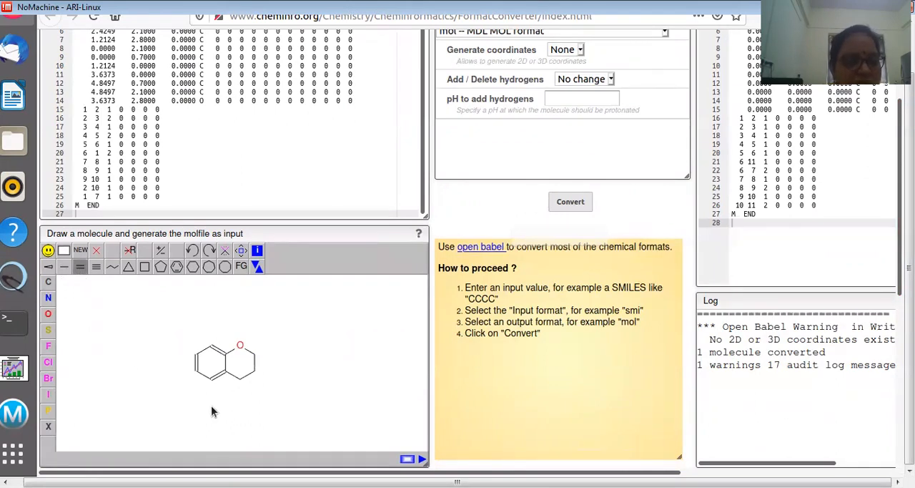
pyautogui.click(240, 378)
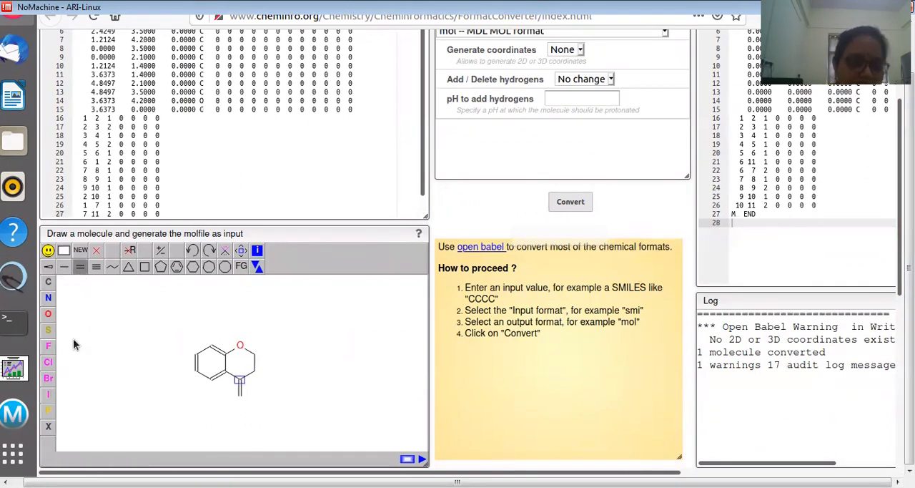
pyautogui.click(63, 266)
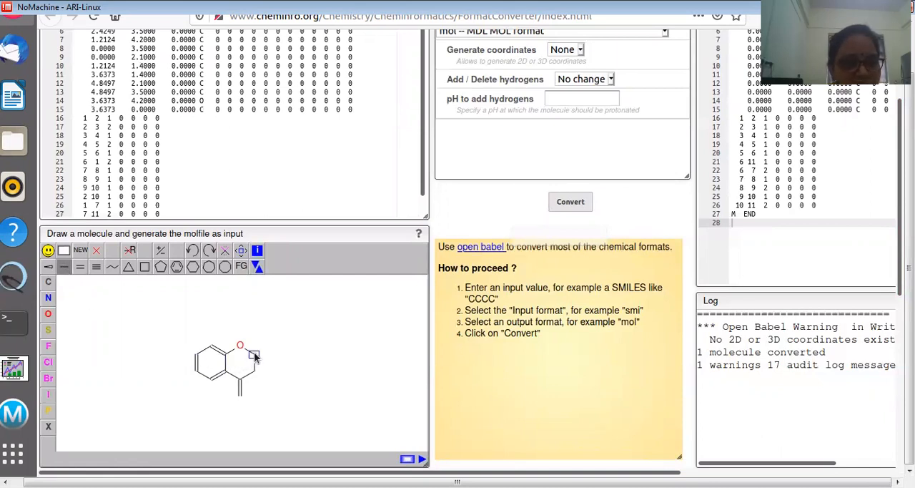
pyautogui.click(255, 355)
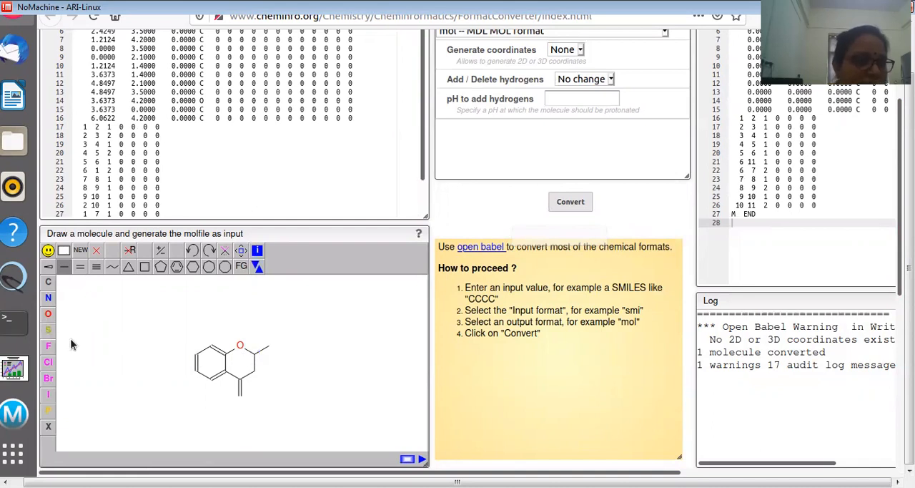
pyautogui.click(188, 267)
pyautogui.click(281, 346)
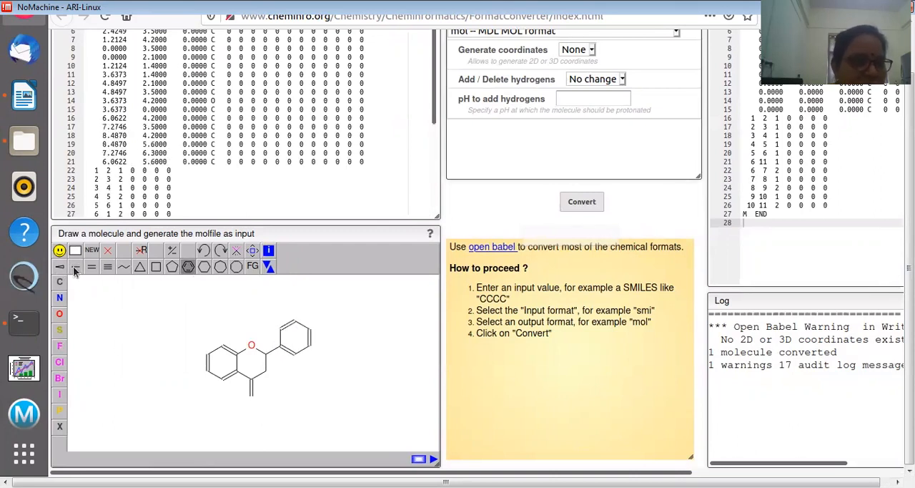
# Attach a chlorine at the para position of the pendant benzene ring and change the exocyclic double bond's end to oxygen
pyautogui.click(75, 267)
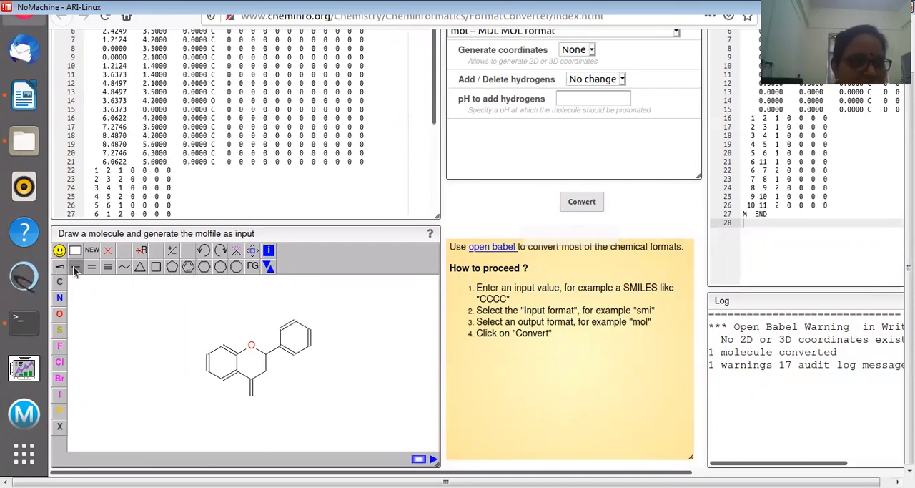
pyautogui.click(314, 335)
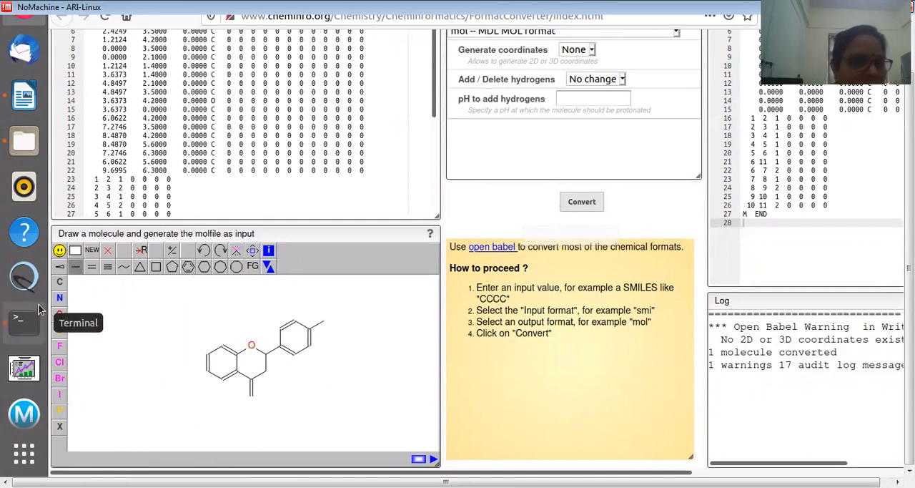
pyautogui.click(59, 362)
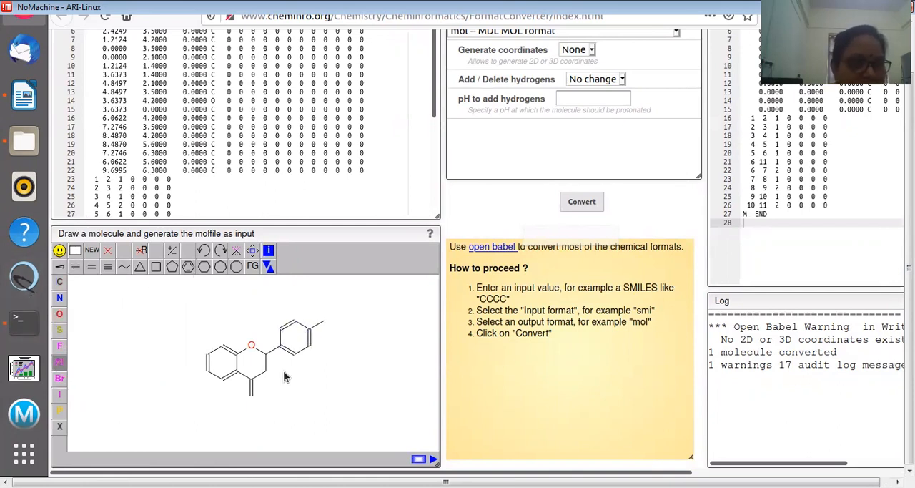
pyautogui.click(323, 324)
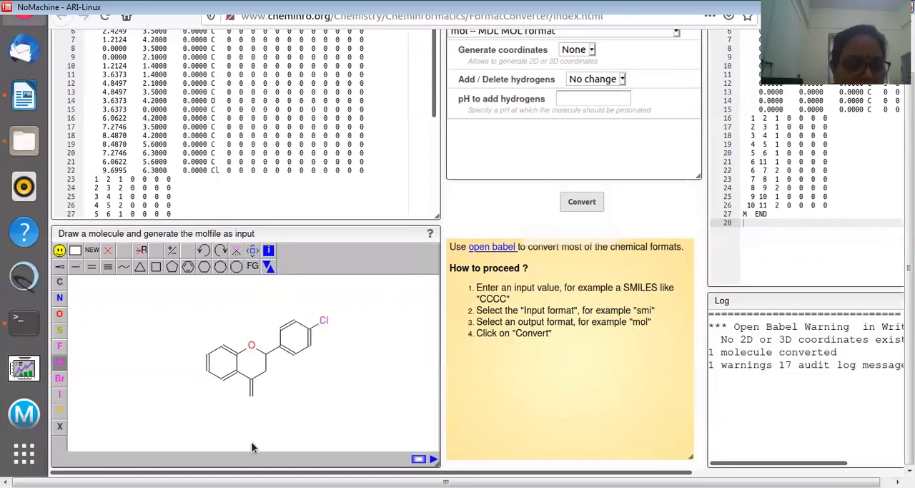
pyautogui.click(59, 313)
pyautogui.click(251, 394)
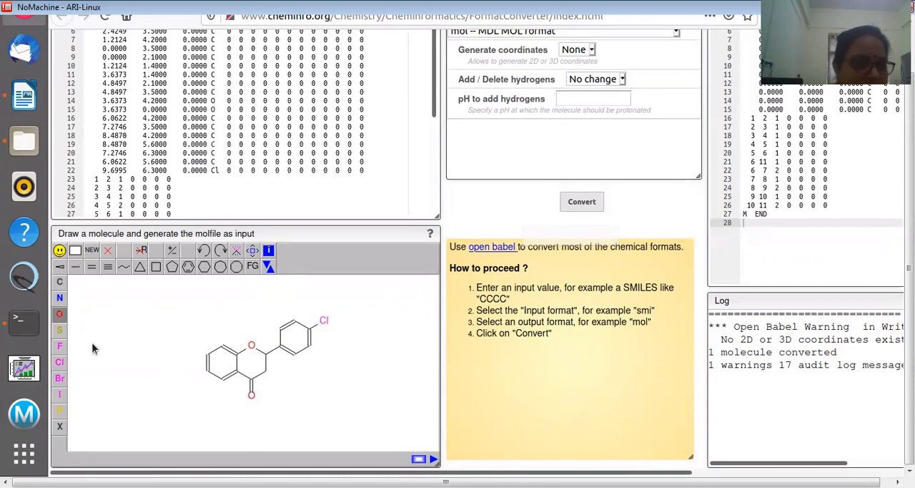
# Add a single-bond branch to the fused benzene ring's upper-left carbon and build a branched chain with one double bond on its lowest carbon
pyautogui.click(76, 266)
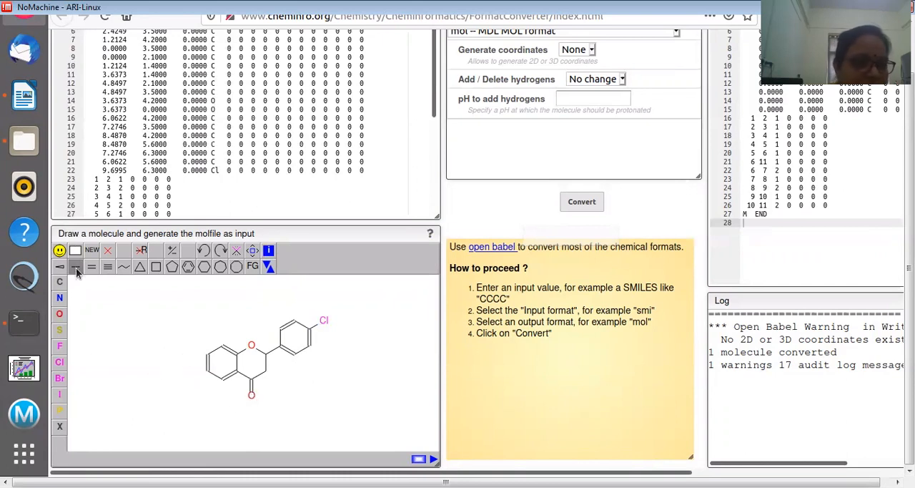
pyautogui.click(207, 354)
pyautogui.click(222, 384)
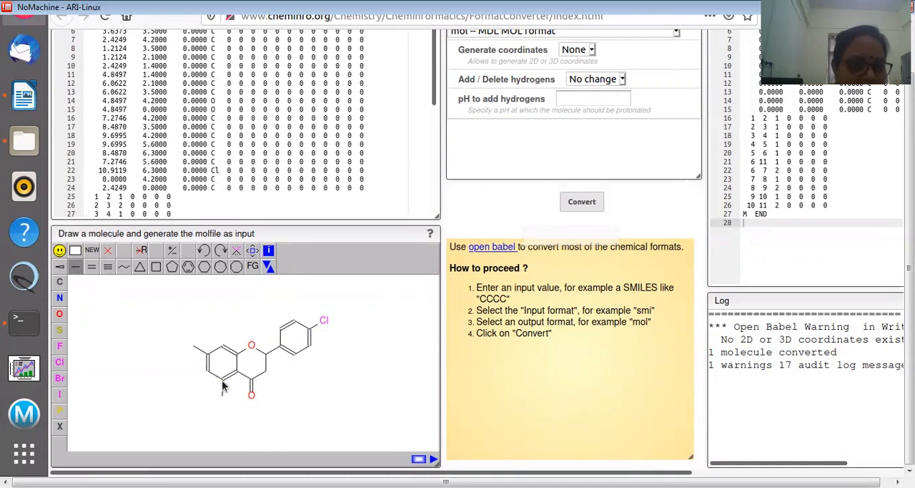
pyautogui.click(222, 395)
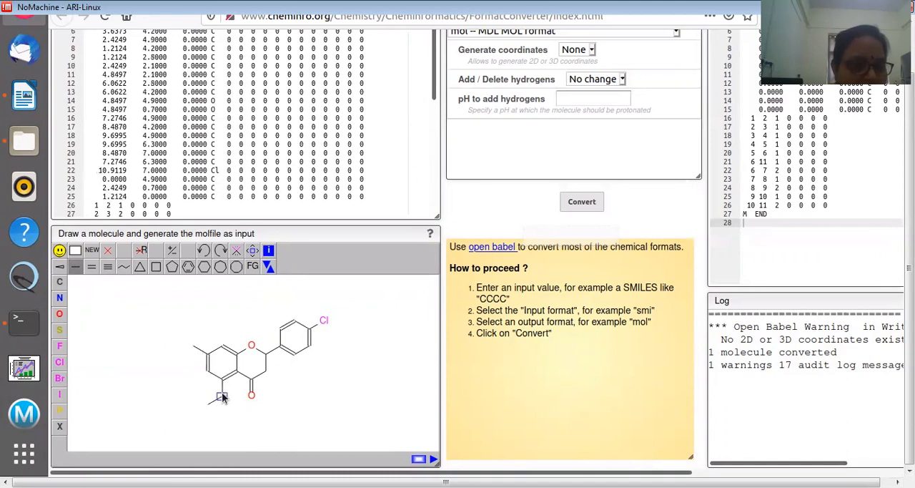
pyautogui.click(91, 266)
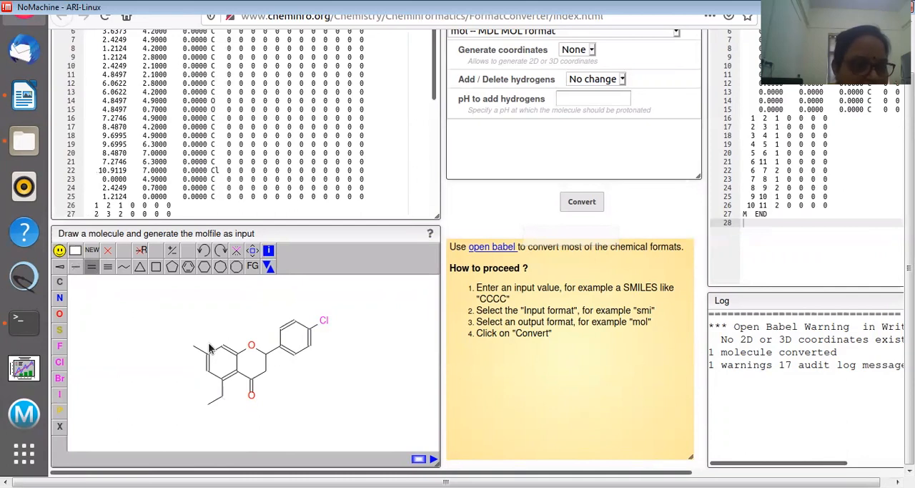
pyautogui.click(223, 398)
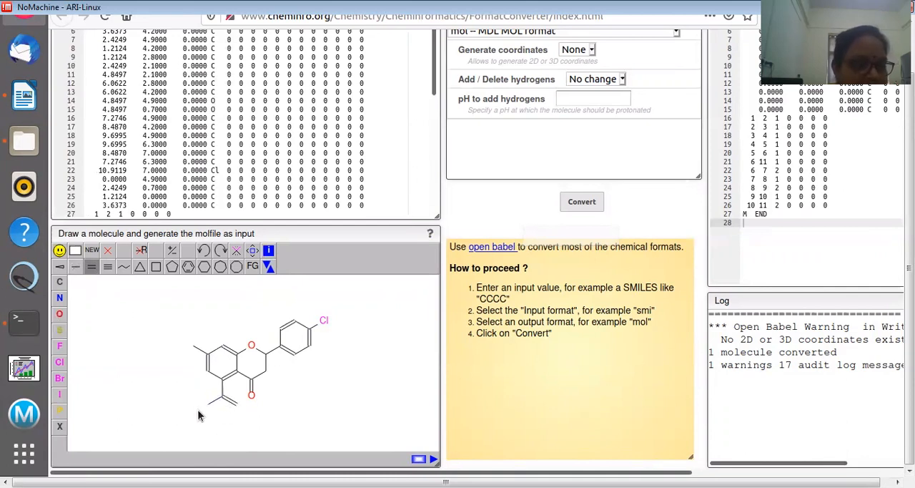
pyautogui.click(75, 266)
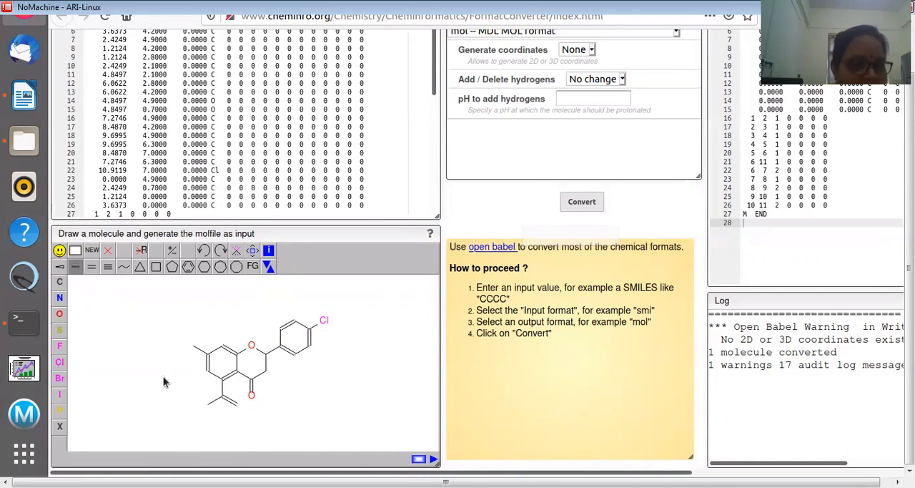
pyautogui.click(208, 403)
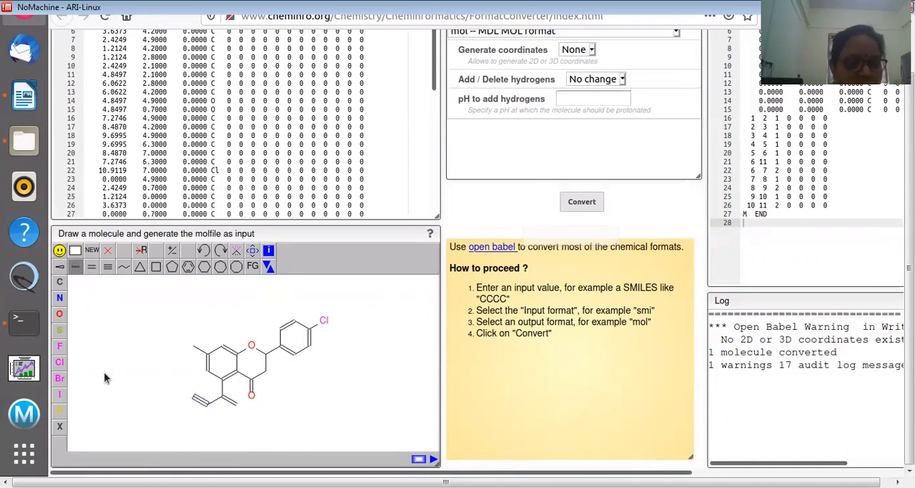
# Substitute oxygens into the lower side chain to form a methyl ester and at the end of the upper-left branch to form a hydroxyl
pyautogui.click(60, 315)
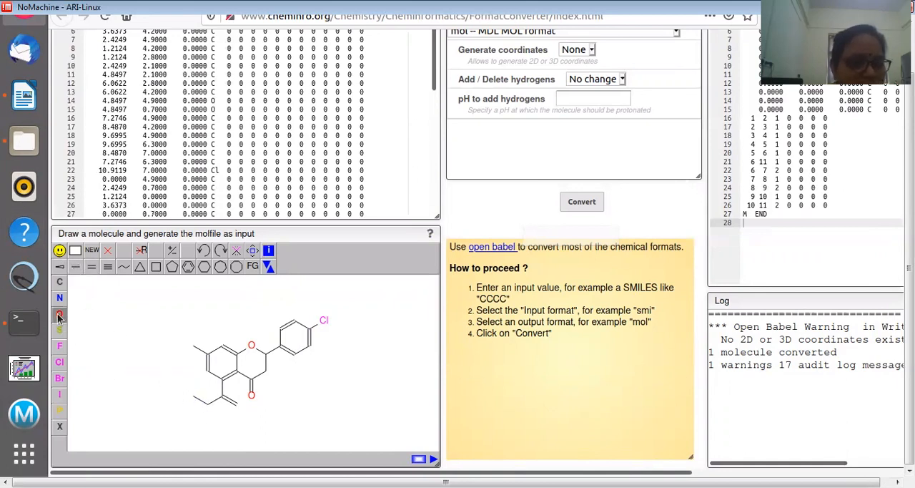
pyautogui.click(237, 403)
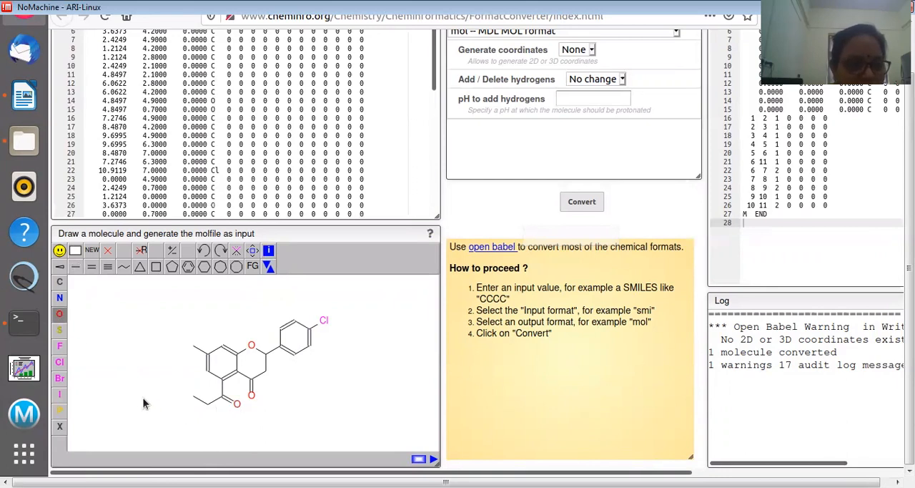
pyautogui.click(207, 404)
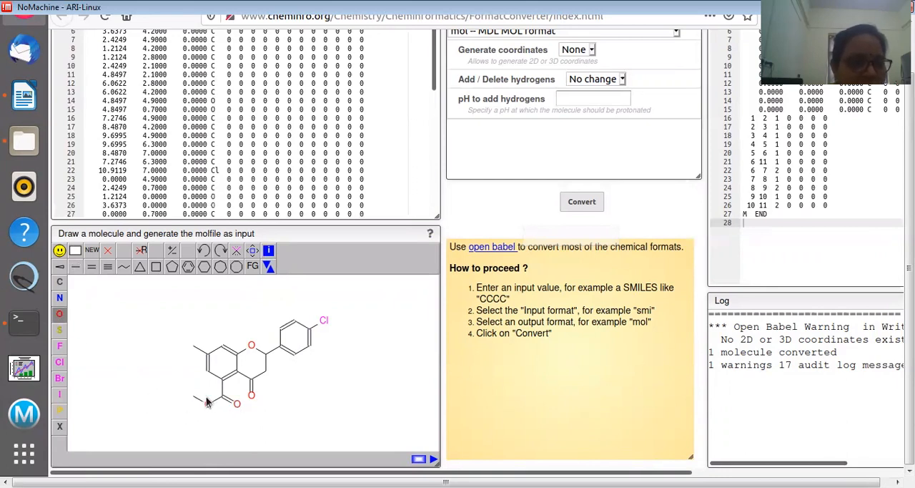
pyautogui.click(192, 346)
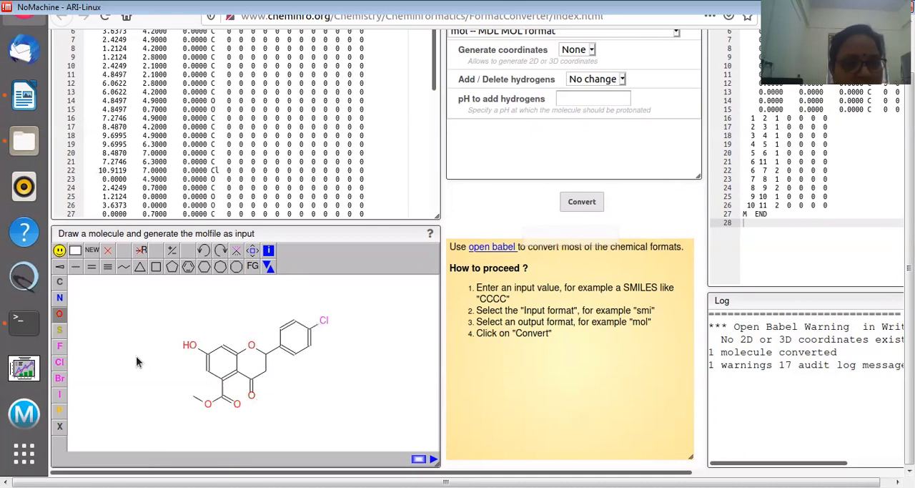
pyautogui.click(269, 372)
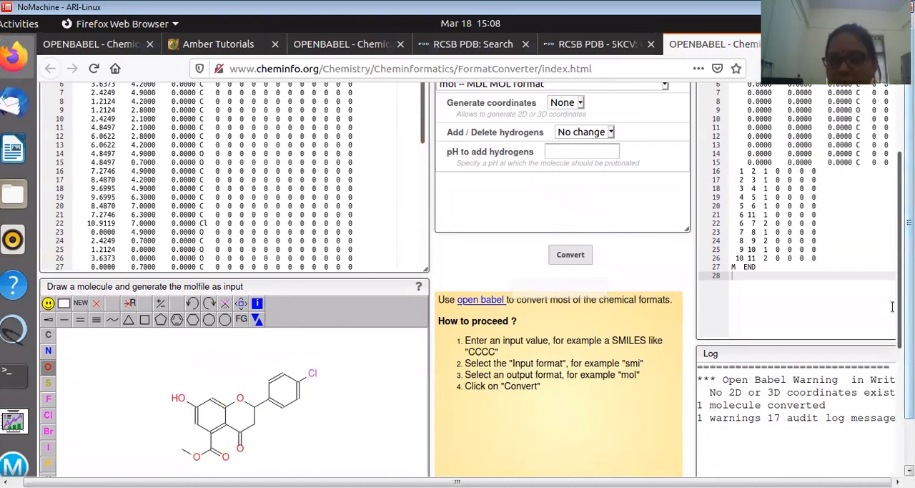
# Copy the SMILES string COC(=O)c3cc(O)cc2OC(c1ccc(Cl)cc1)CC(=O)c23 from the first line of the input text
pyautogui.scroll(3, 891, 236)
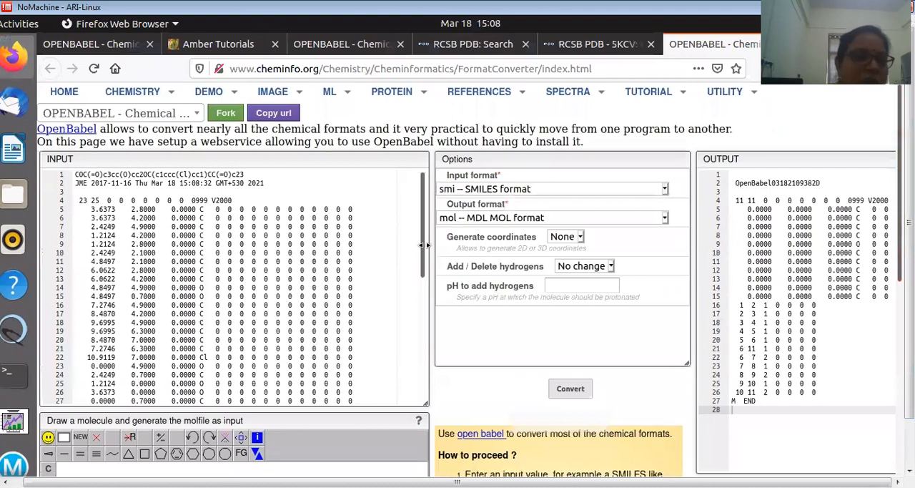
pyautogui.click(246, 176)
pyautogui.moveTo(246, 175); pyautogui.dragTo(62, 174)
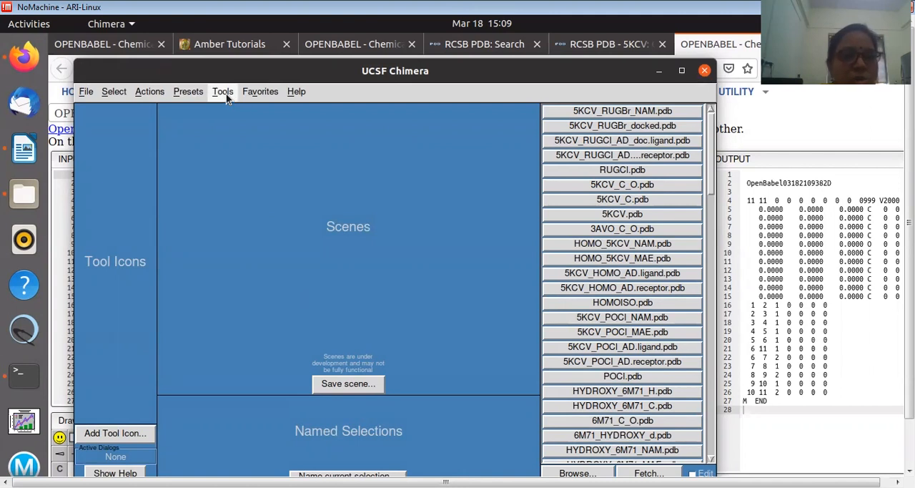
# Switch to UCSF Chimera, maximize it, and set Build Structure to start from a SMILES string, pasting the copied one
pyautogui.click(682, 70)
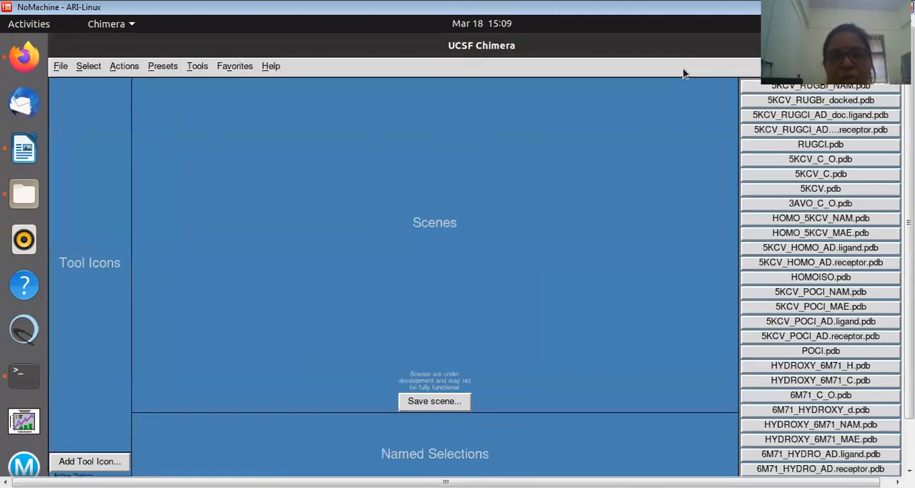
pyautogui.click(198, 66)
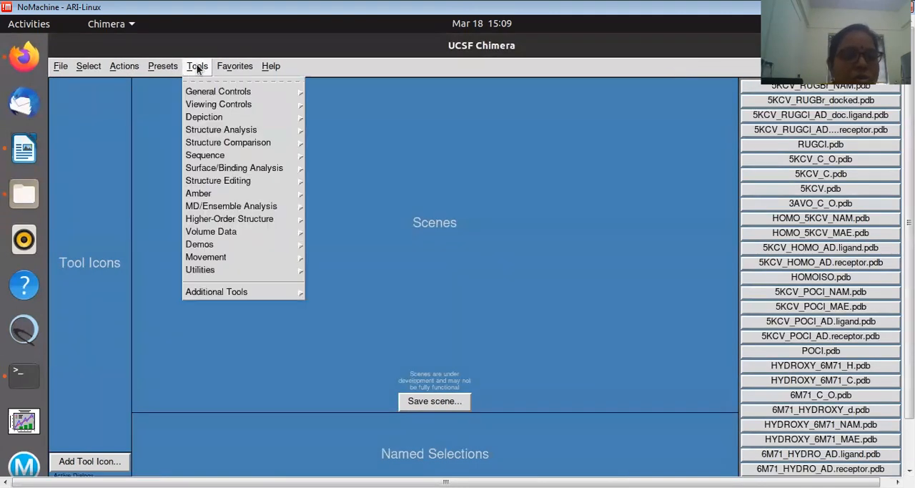
pyautogui.moveTo(240, 183)
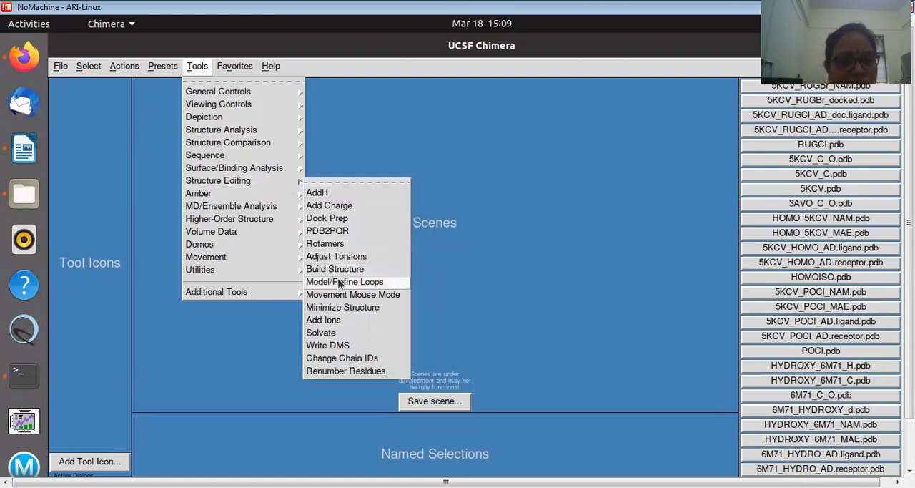
pyautogui.click(337, 270)
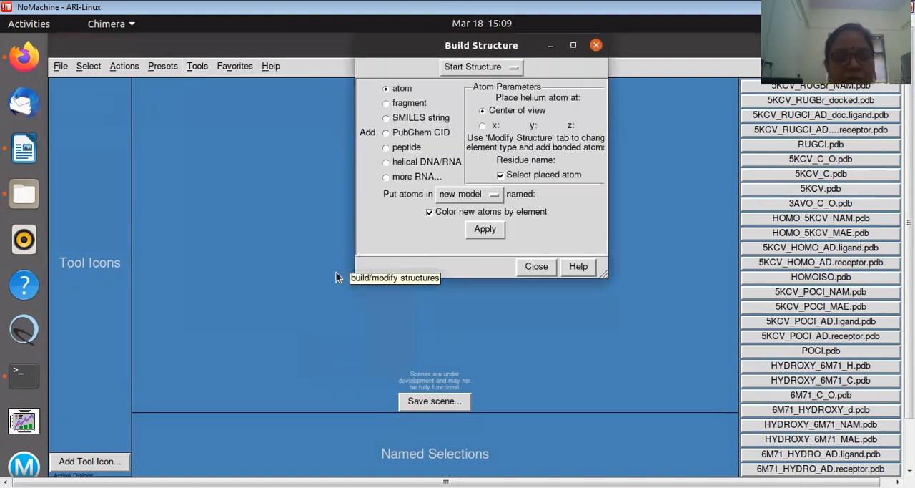
pyautogui.click(387, 118)
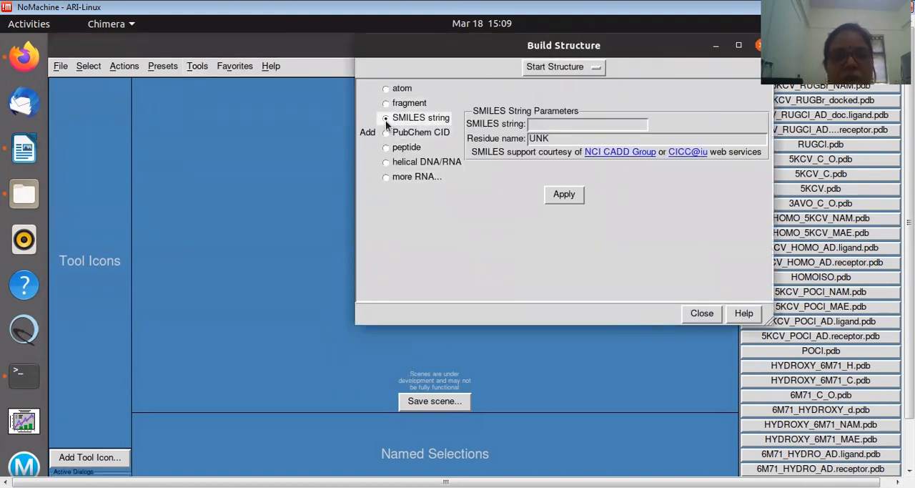
pyautogui.click(549, 123)
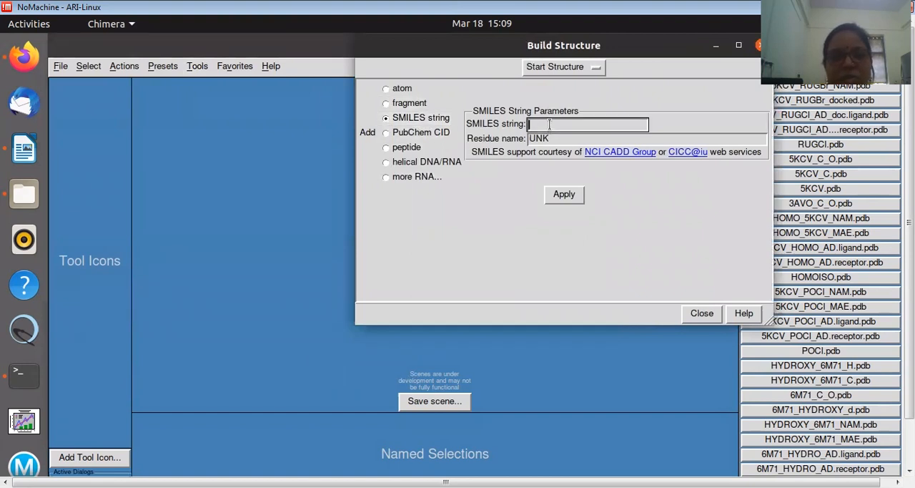
pyautogui.write('OC(c1ccc(Cl)cc1)CC(=O)c23')
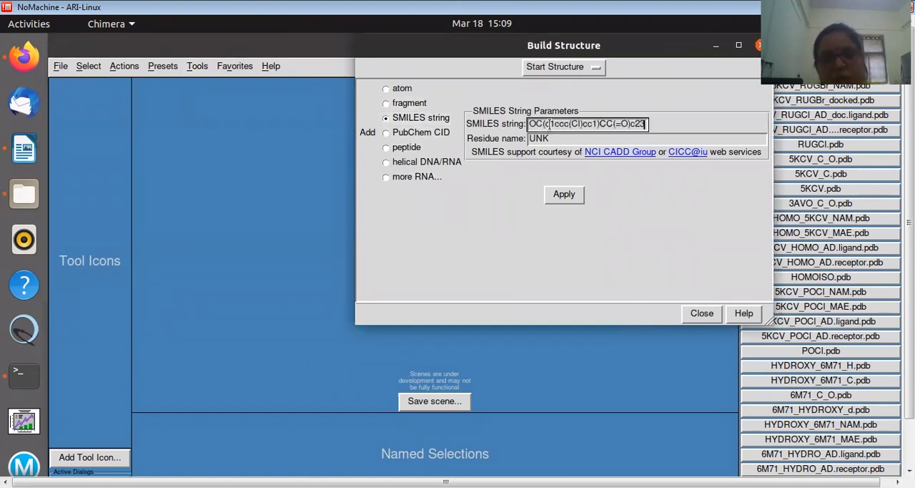
# Set the residue name to LIG, build the structure from the SMILES string, and close the Build Structure dialog
pyautogui.click(559, 140)
pyautogui.moveTo(559, 141); pyautogui.dragTo(493, 142)
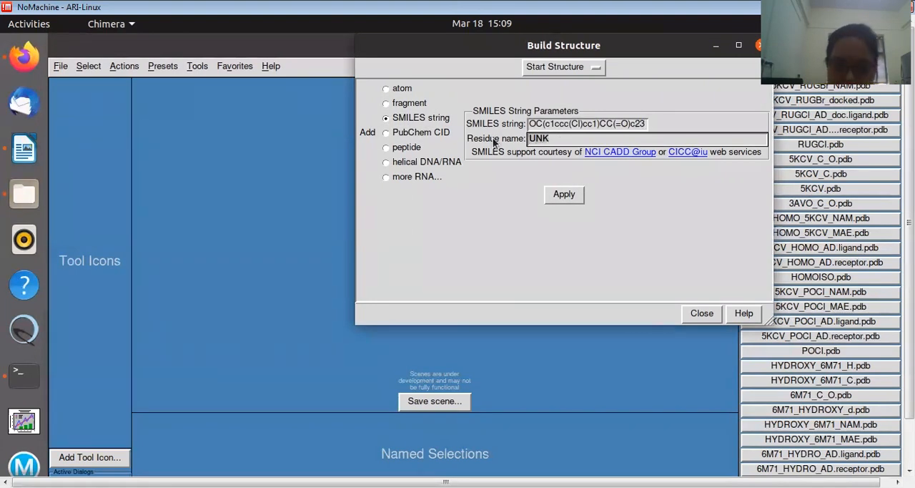
pyautogui.write('LIG')
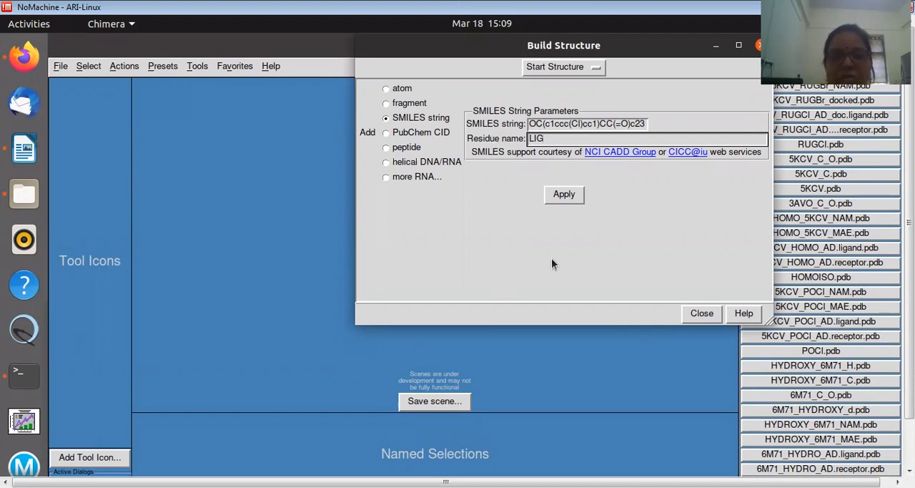
pyautogui.click(564, 194)
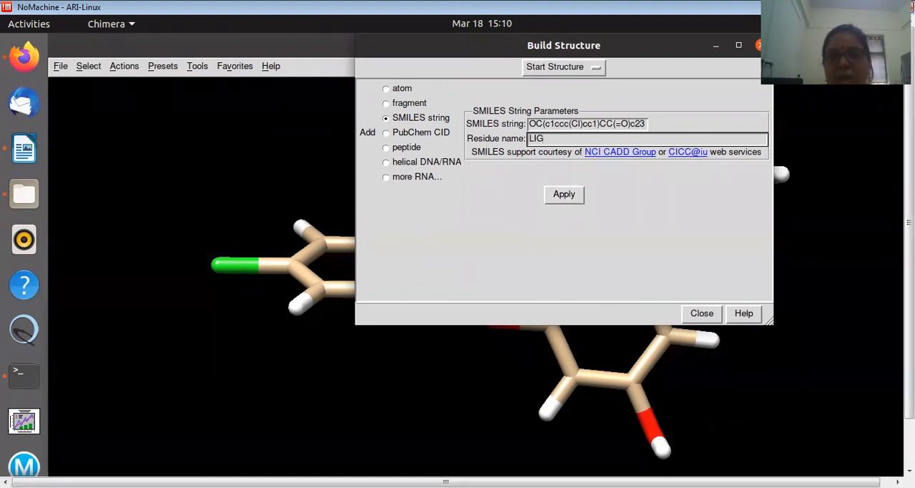
pyautogui.click(759, 45)
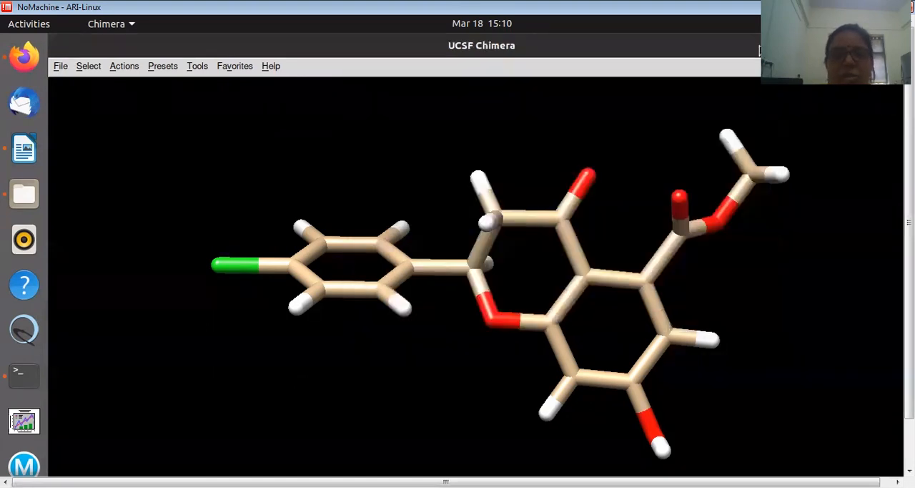
pyautogui.click(60, 66)
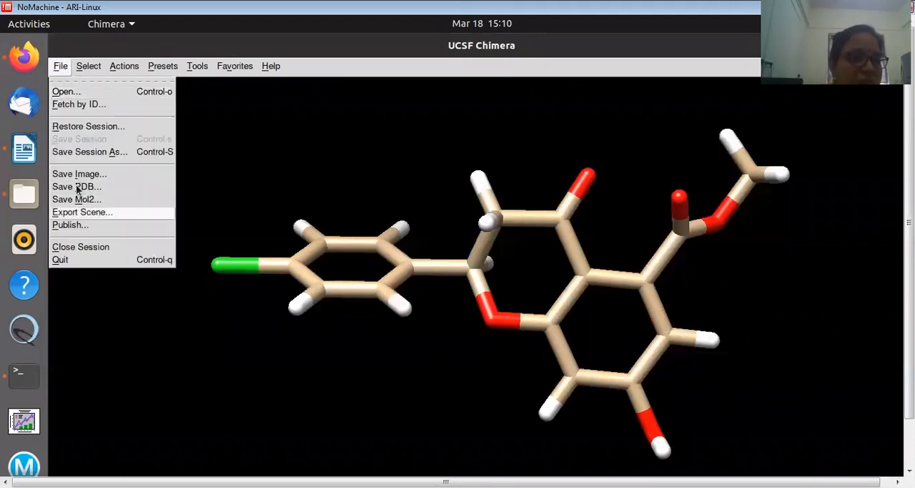
pyautogui.click(71, 186)
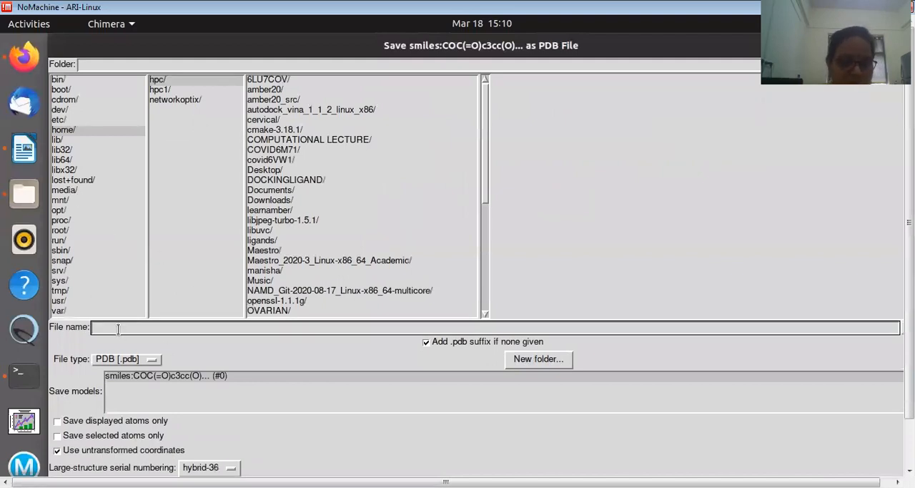
pyautogui.write('RUGV')
pyautogui.press('BackSpace')
pyautogui.write('C')
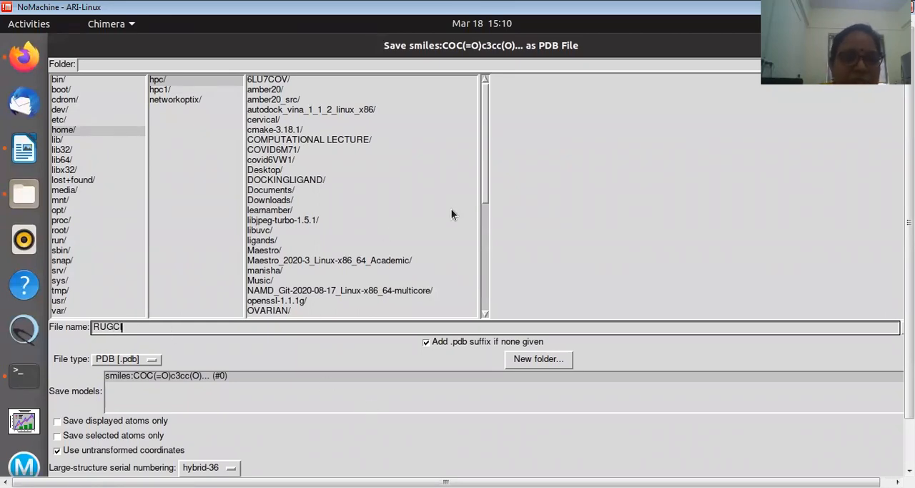
pyautogui.moveTo(485, 190); pyautogui.dragTo(469, 203)
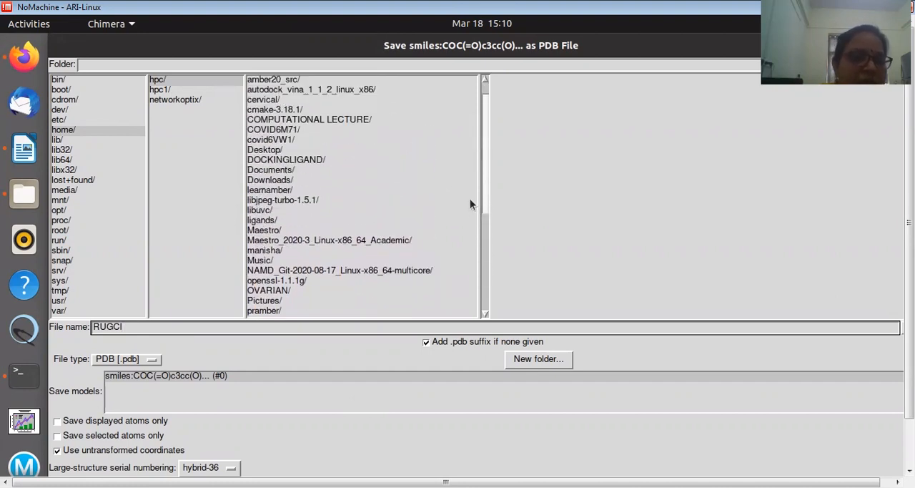
pyautogui.click(261, 220)
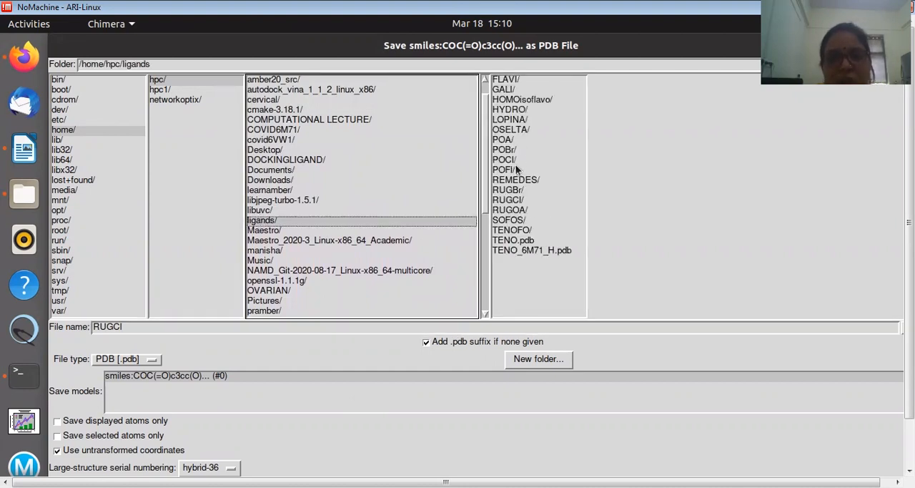
pyautogui.click(515, 200)
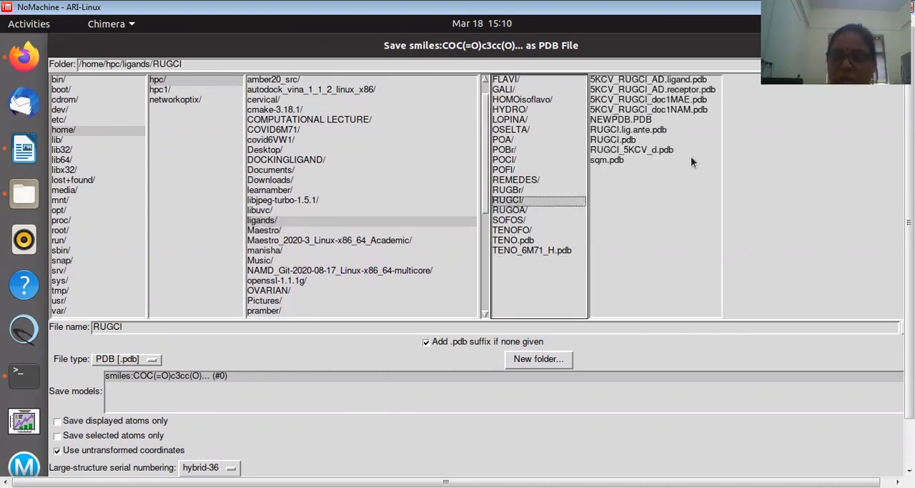
pyautogui.moveTo(909, 222); pyautogui.dragTo(910, 268)
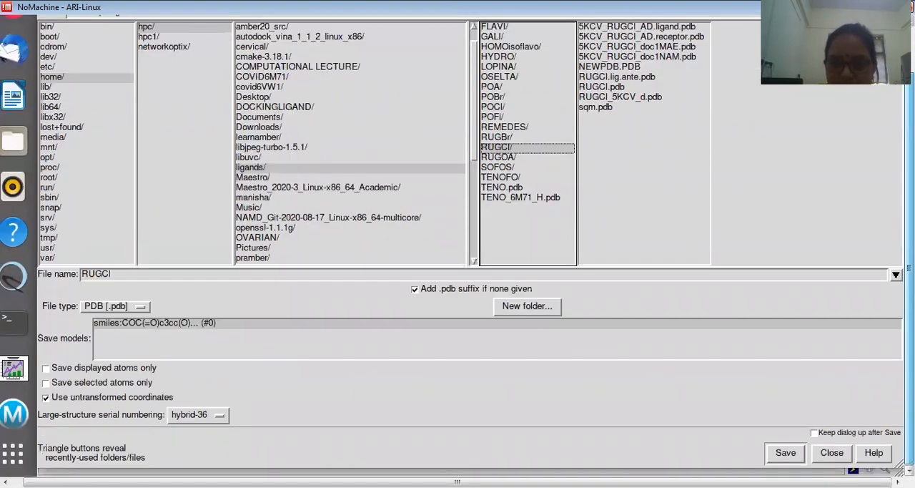
pyautogui.click(833, 453)
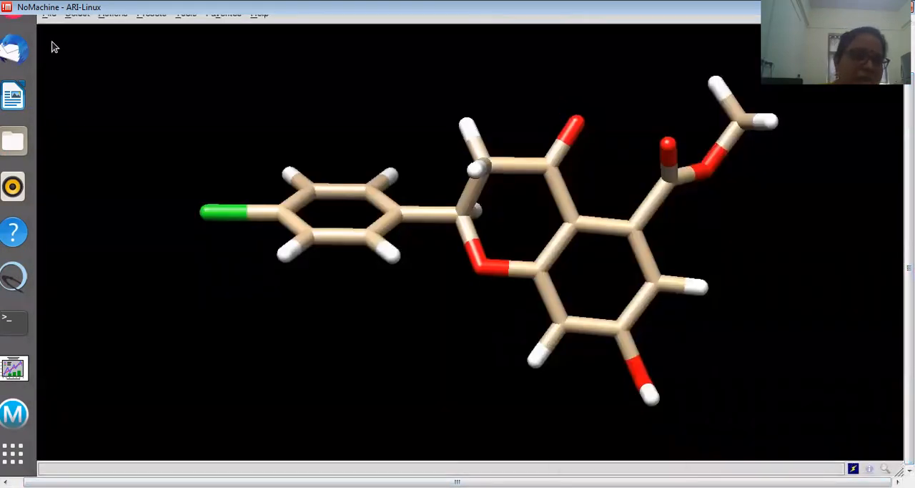
# Close the current session to clear the built ligand
pyautogui.click(48, 65)
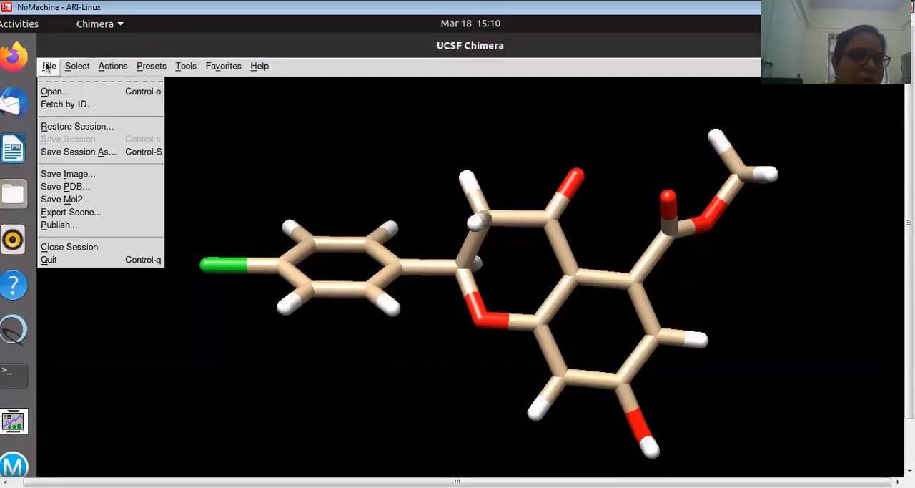
pyautogui.click(64, 248)
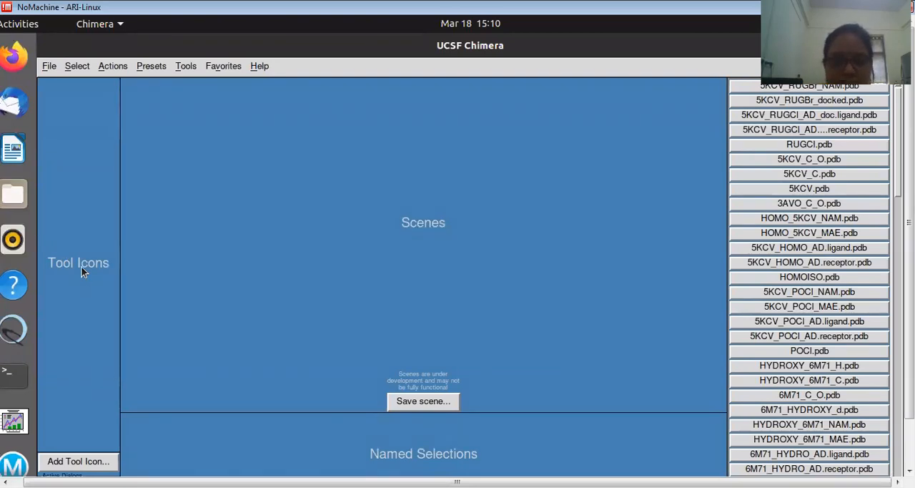
pyautogui.click(60, 66)
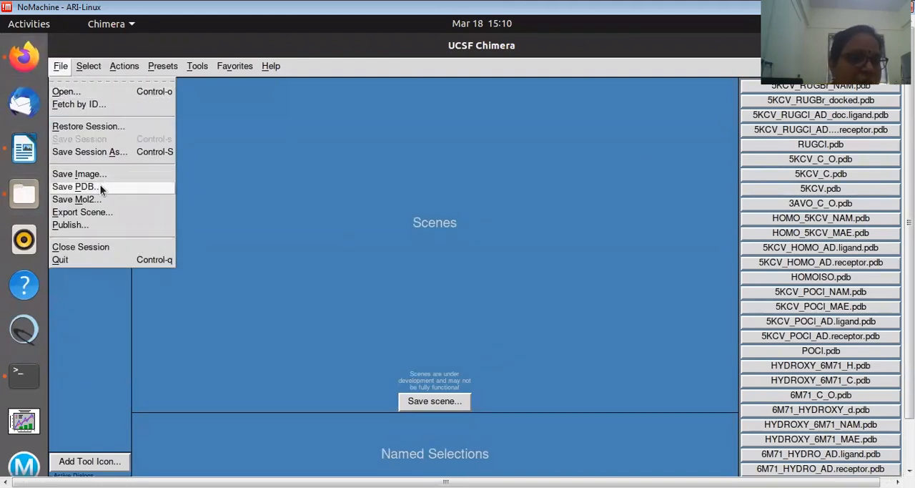
pyautogui.click(63, 107)
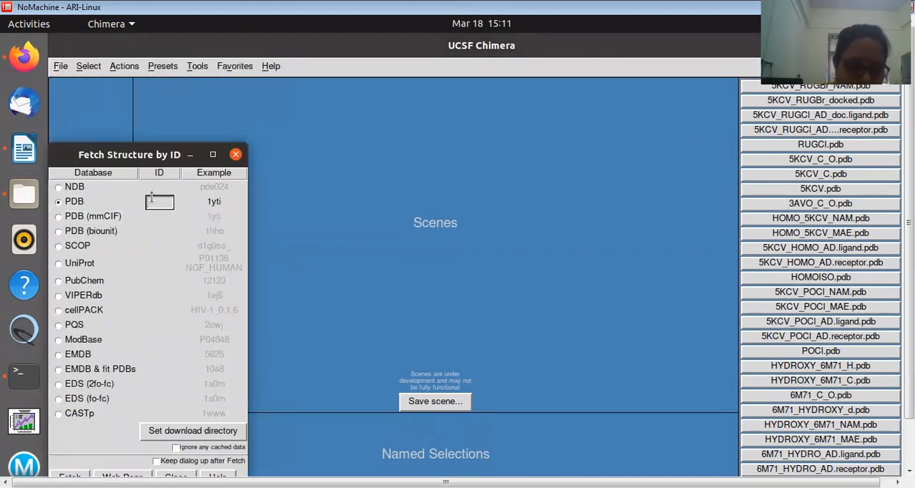
pyautogui.write('5KCV')
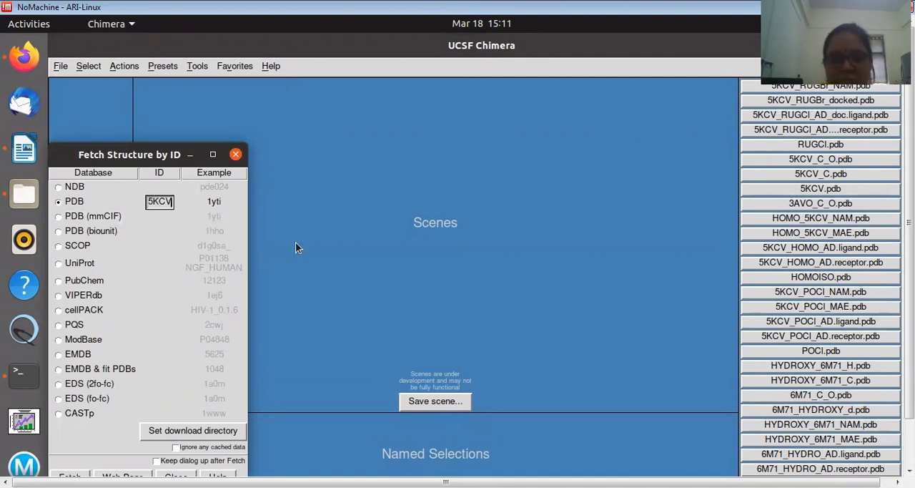
pyautogui.moveTo(126, 146); pyautogui.dragTo(197, 37)
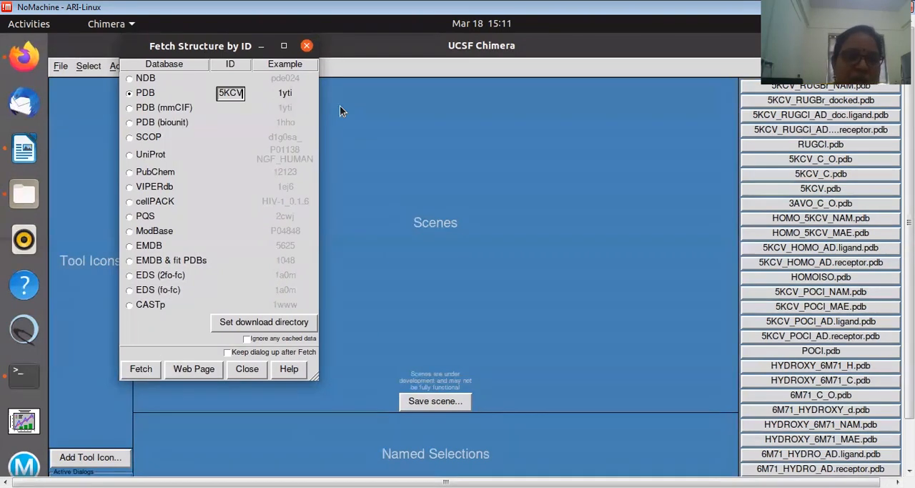
pyautogui.click(307, 46)
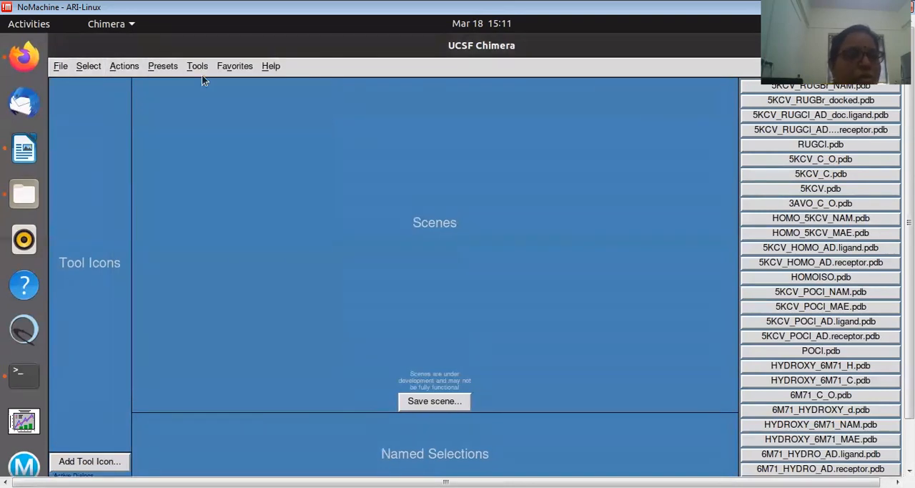
# Open the protein structure 5KCV.pdb from the /home/hpc/OVARIAN folder
pyautogui.click(62, 71)
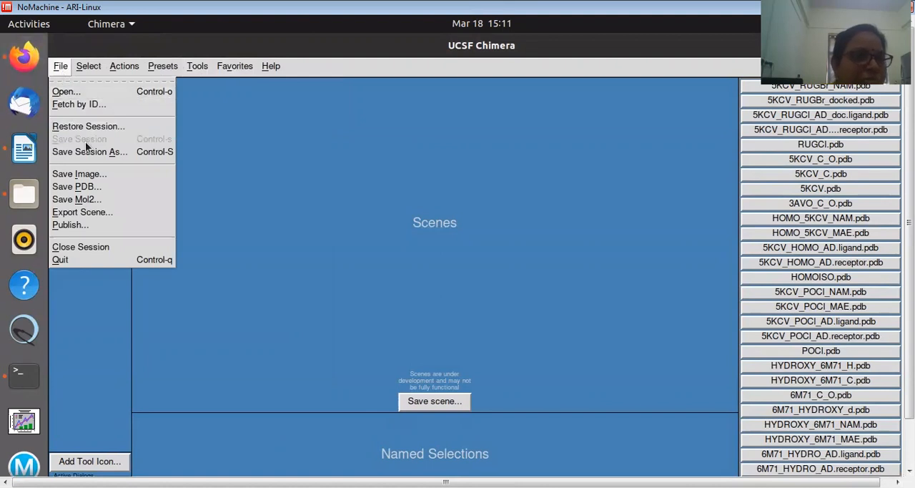
pyautogui.click(60, 93)
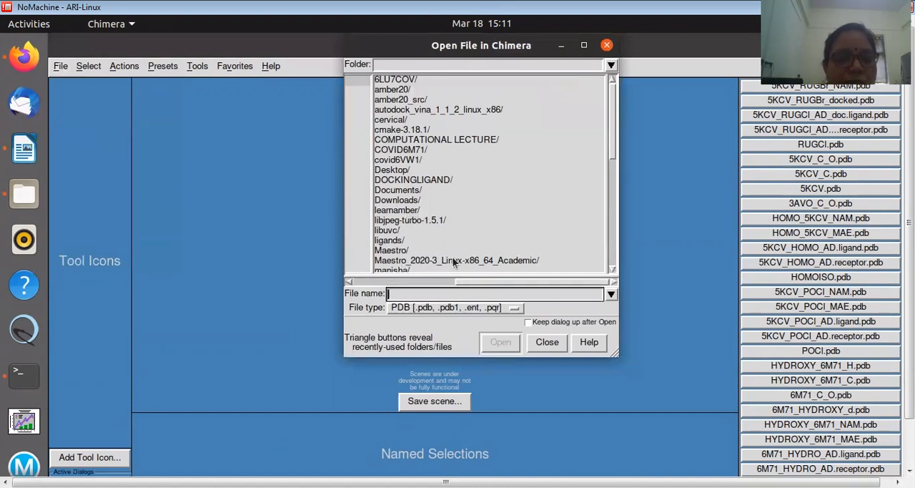
pyautogui.moveTo(611, 152); pyautogui.dragTo(610, 179)
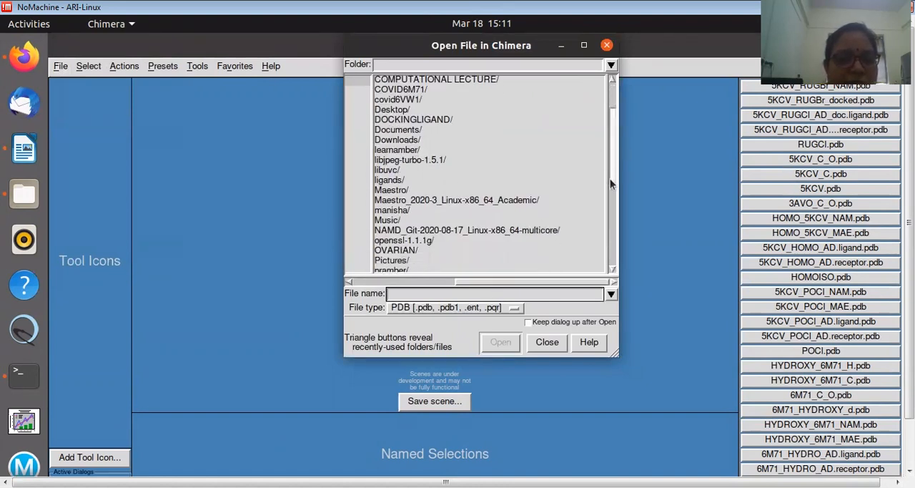
pyautogui.doubleClick(398, 250)
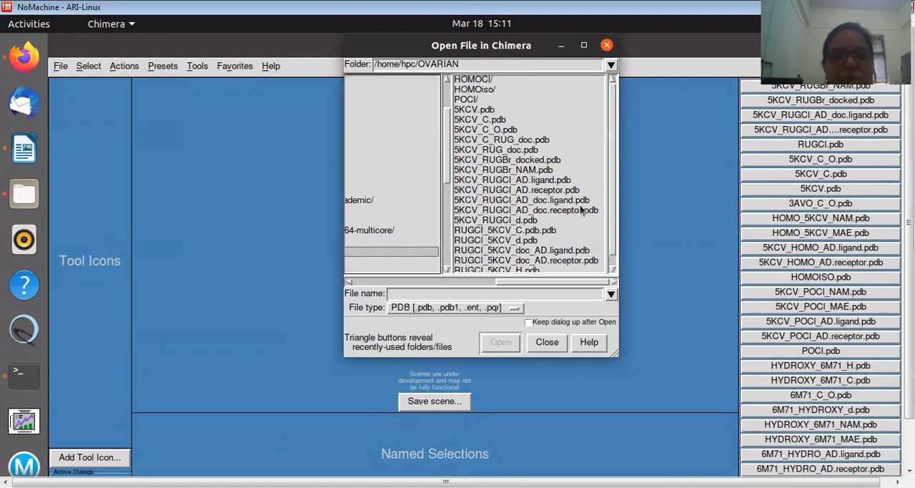
pyautogui.click(479, 110)
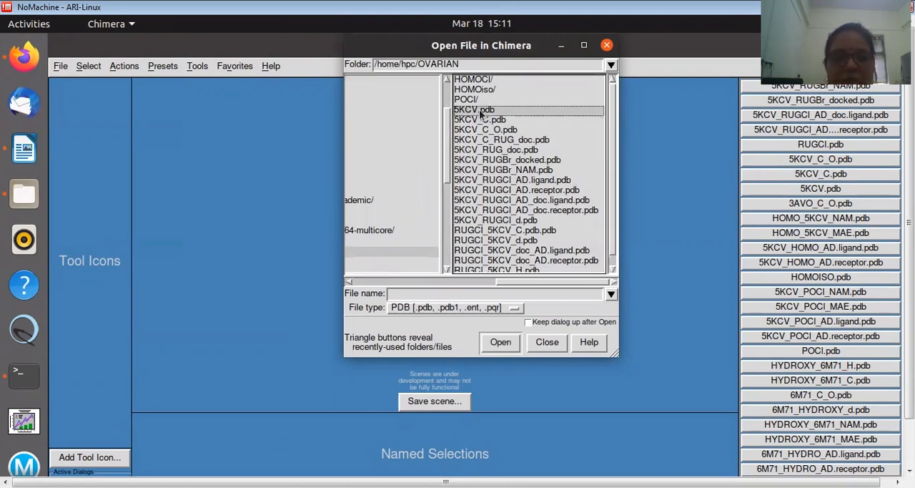
pyautogui.click(499, 342)
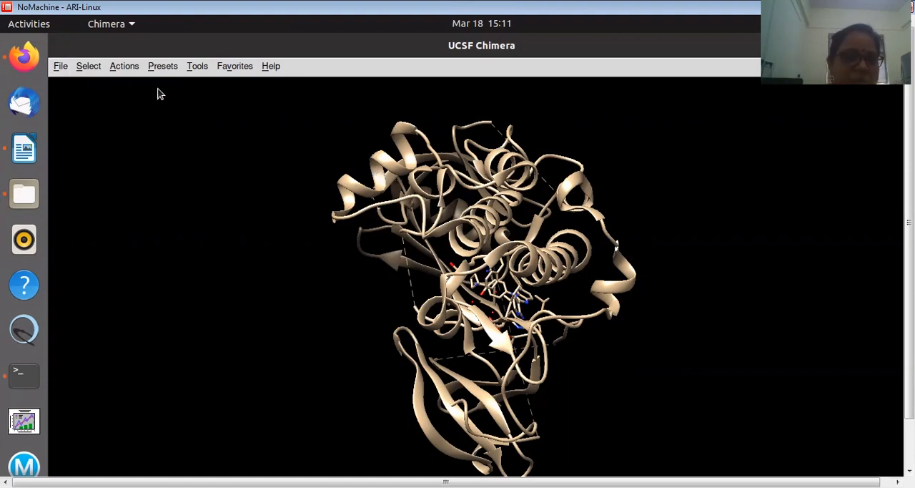
# Select all nonstandard residues in the protein structure and delete their atoms and bonds
pyautogui.click(89, 66)
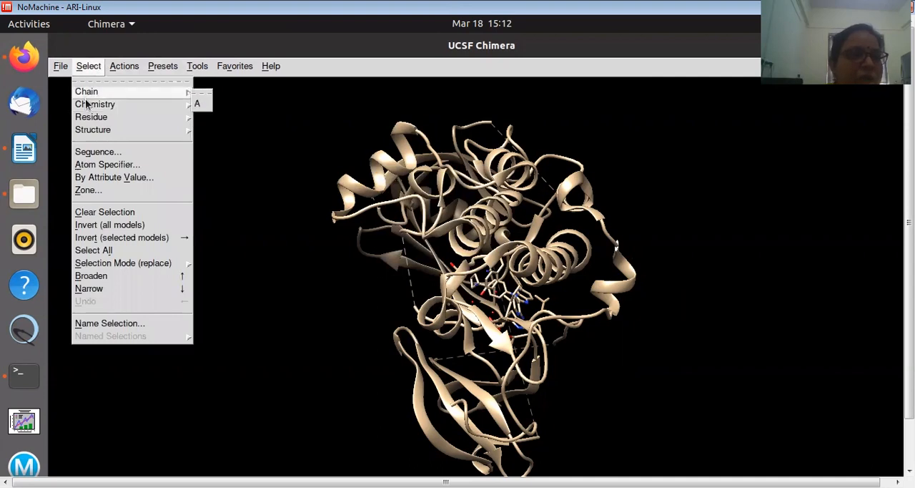
pyautogui.moveTo(91, 117)
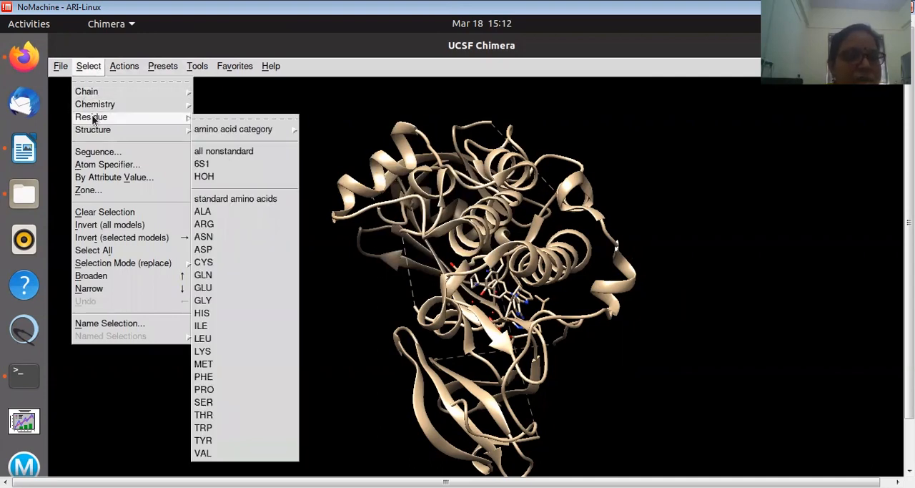
pyautogui.click(227, 151)
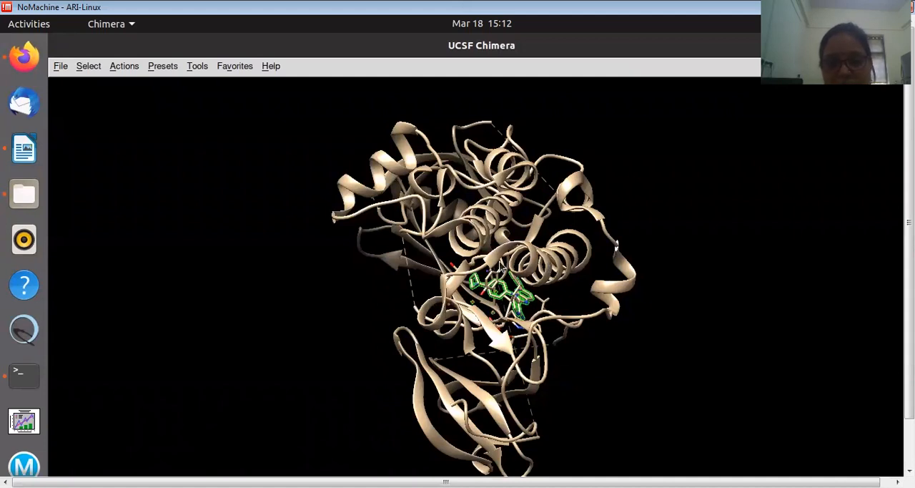
pyautogui.moveTo(491, 273)
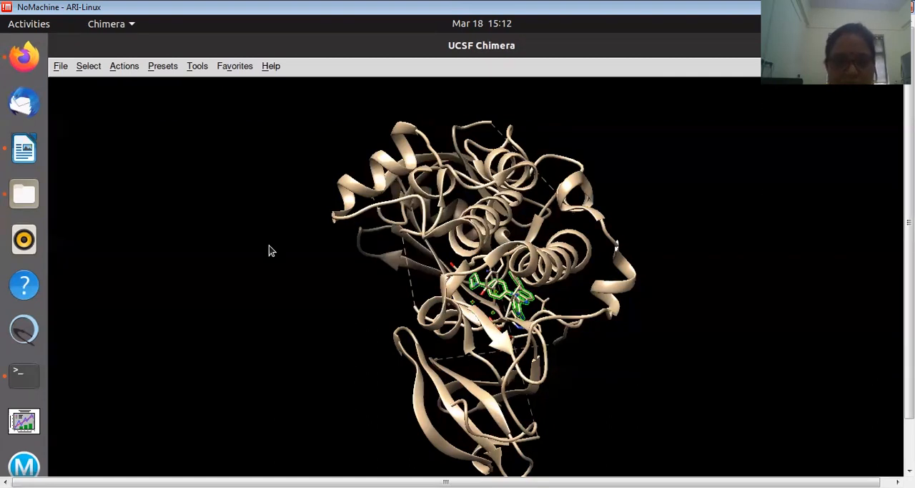
pyautogui.click(120, 76)
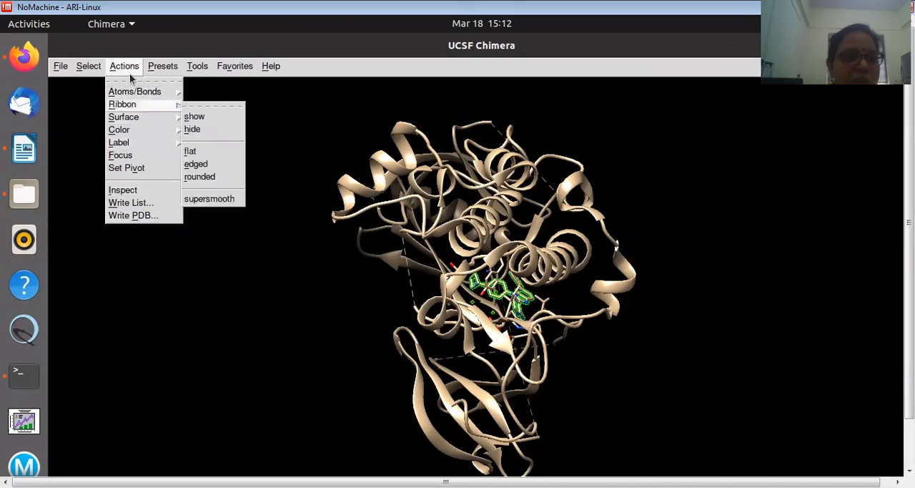
pyautogui.moveTo(150, 91)
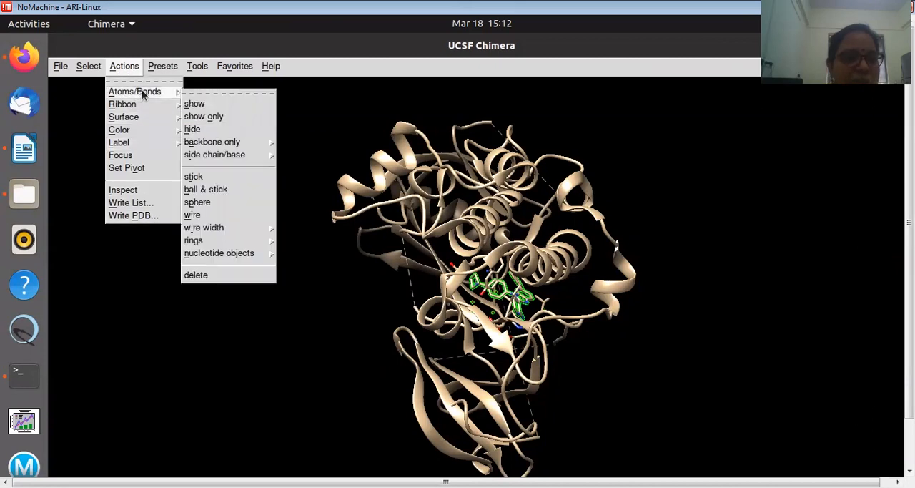
pyautogui.click(204, 276)
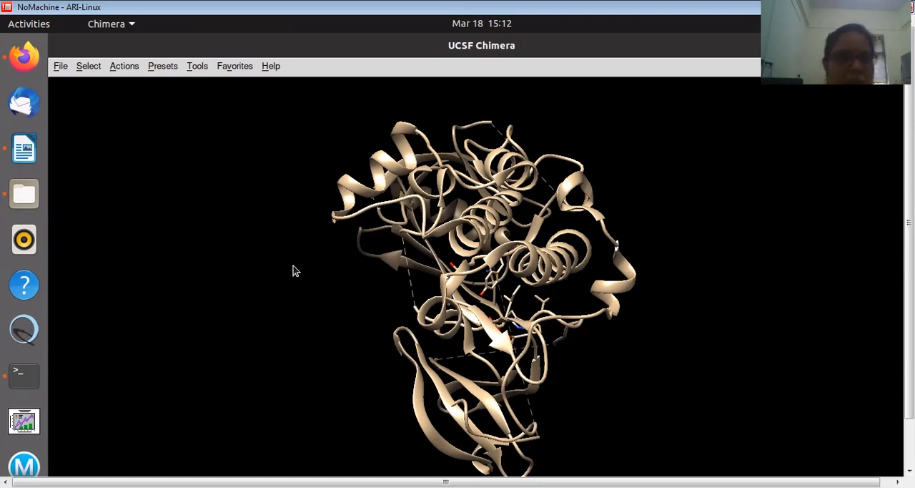
pyautogui.click(60, 66)
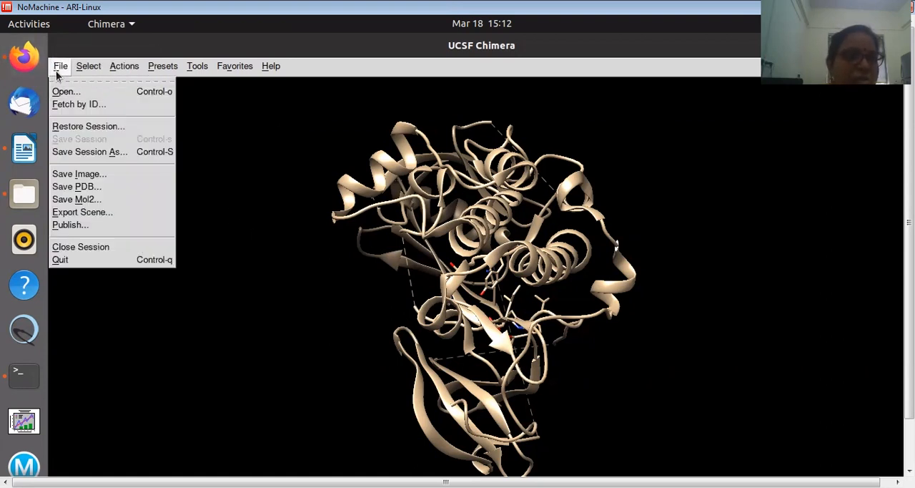
pyautogui.click(78, 186)
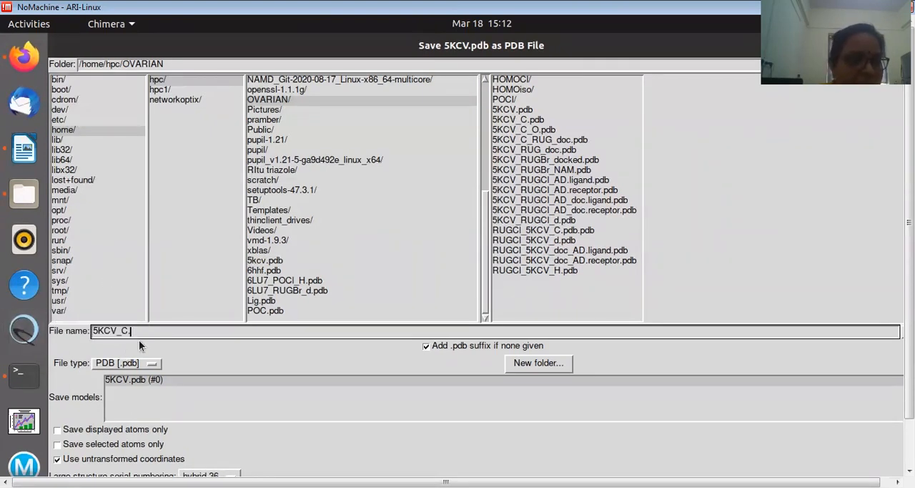
pyautogui.write('pdb')
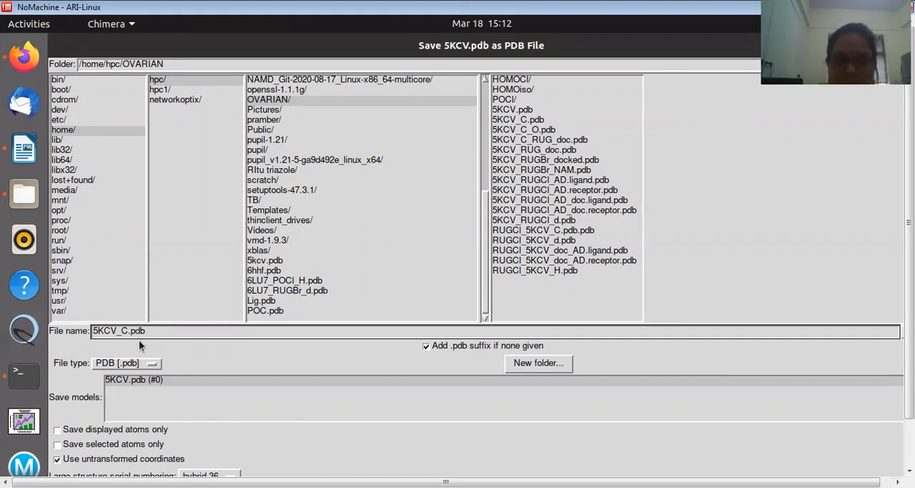
pyautogui.moveTo(910, 222); pyautogui.dragTo(910, 268)
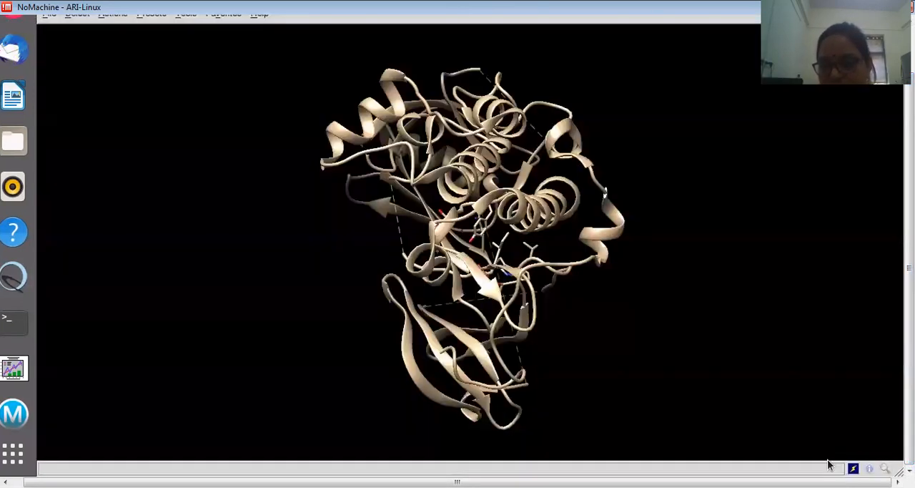
pyautogui.click(831, 461)
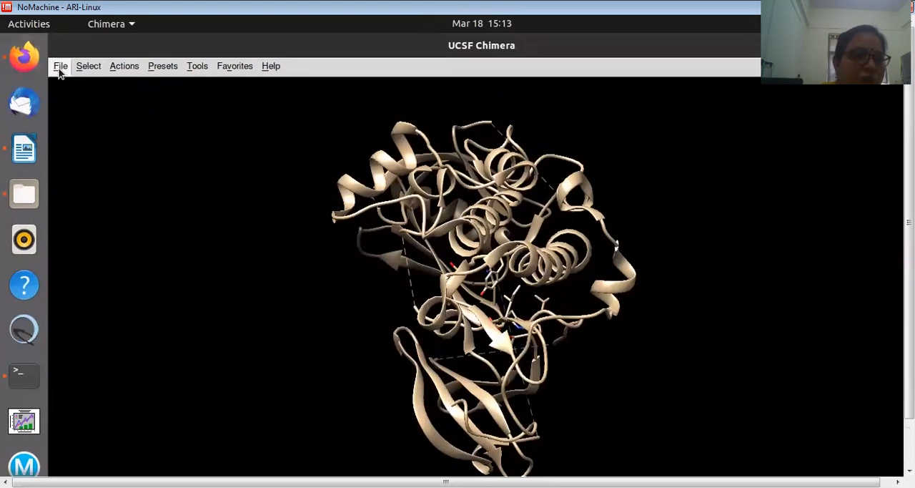
# Close the current session and open the cleaned protein 5KCV_C.pdb from the /home/hpc/OVARIAN folder
pyautogui.click(60, 66)
pyautogui.click(86, 251)
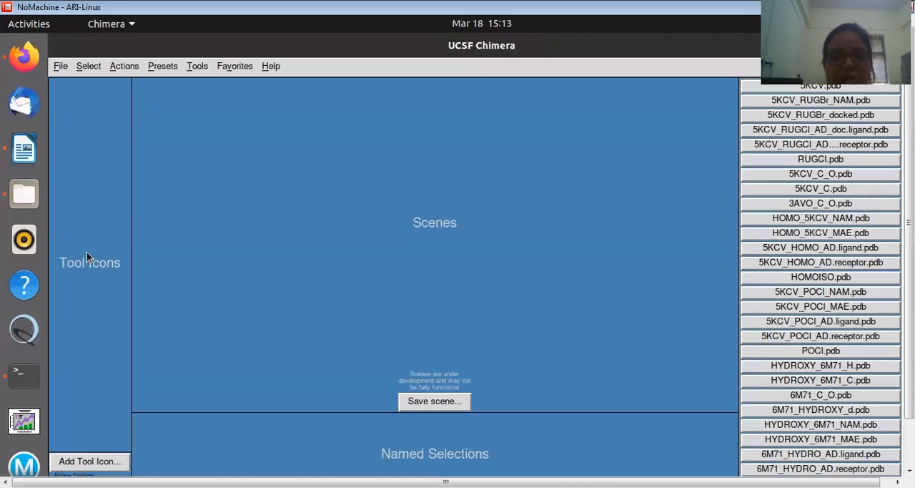
pyautogui.click(58, 67)
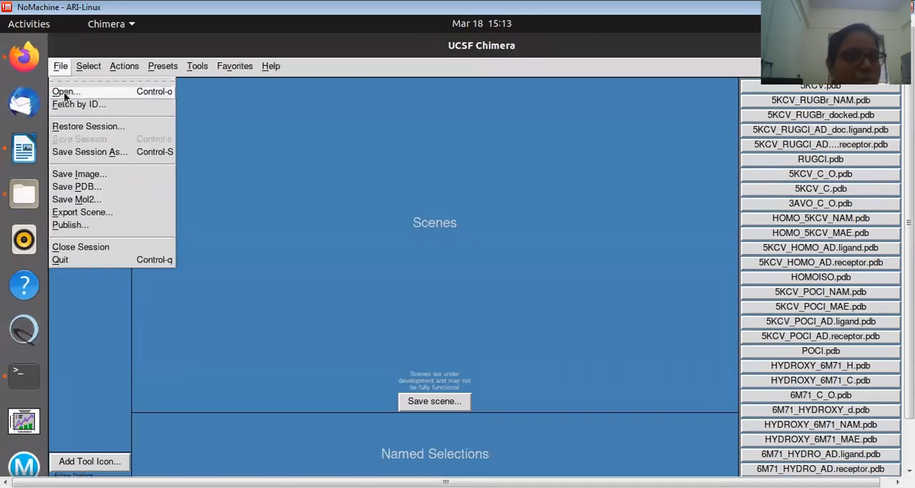
pyautogui.click(64, 92)
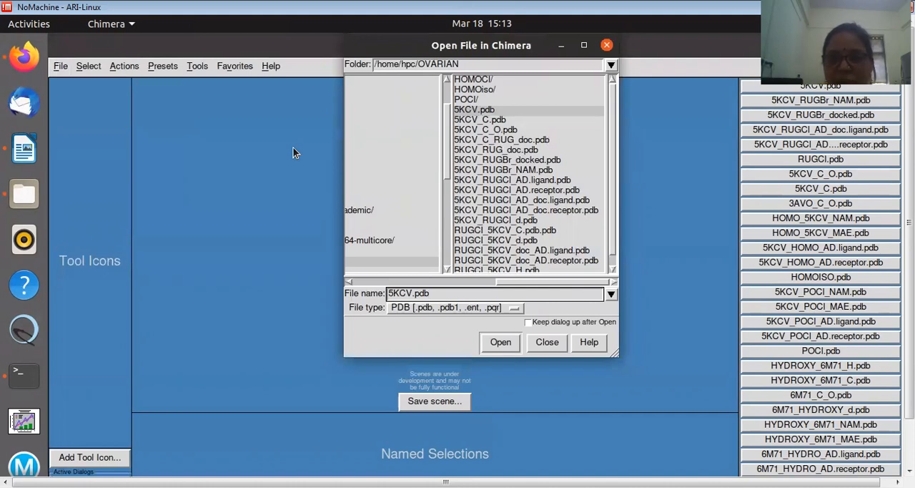
pyautogui.click(472, 120)
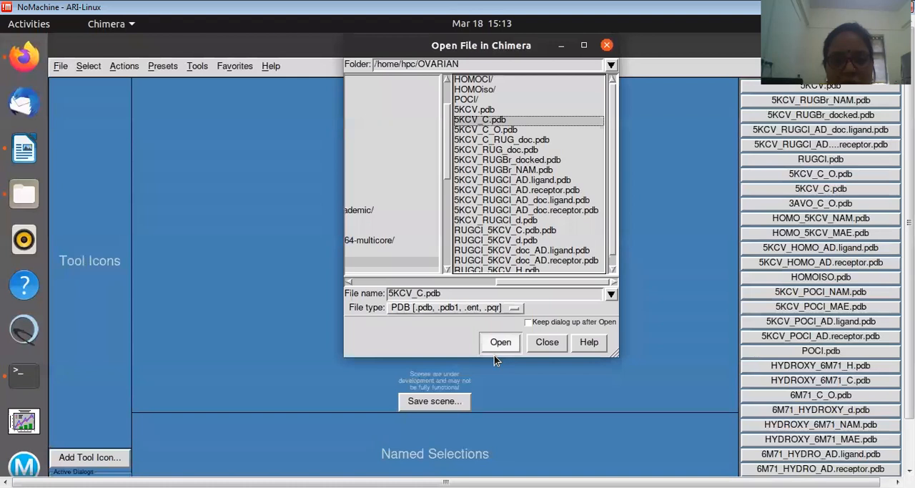
pyautogui.click(501, 342)
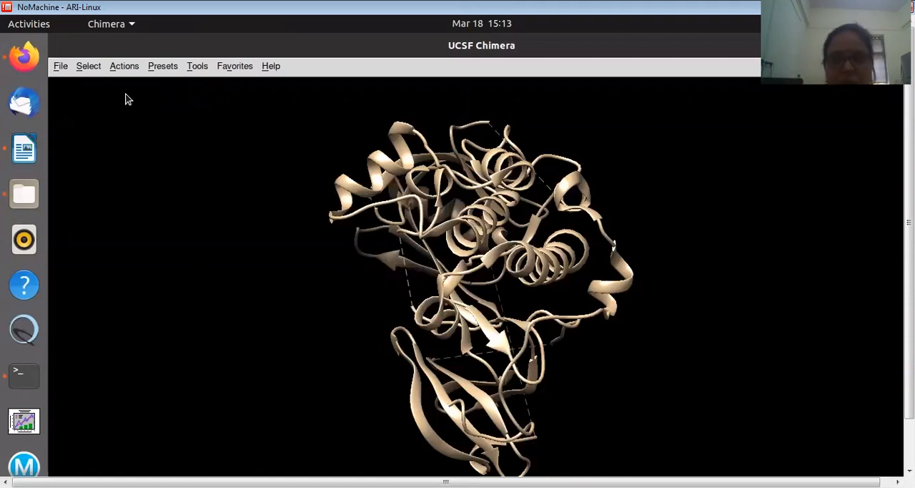
# Open Minimize Structure for 5KCV_C.pdb and set the steepest descent steps to 200
pyautogui.click(198, 68)
pyautogui.moveTo(223, 180)
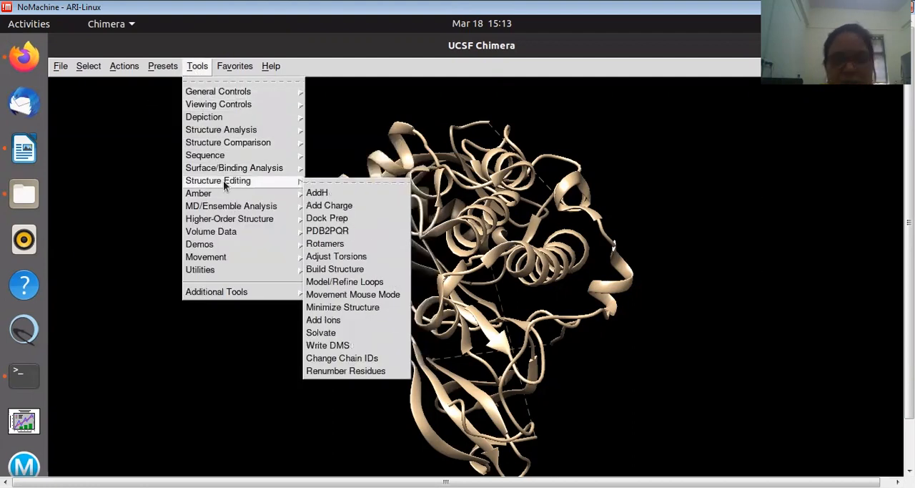
pyautogui.moveTo(276, 188)
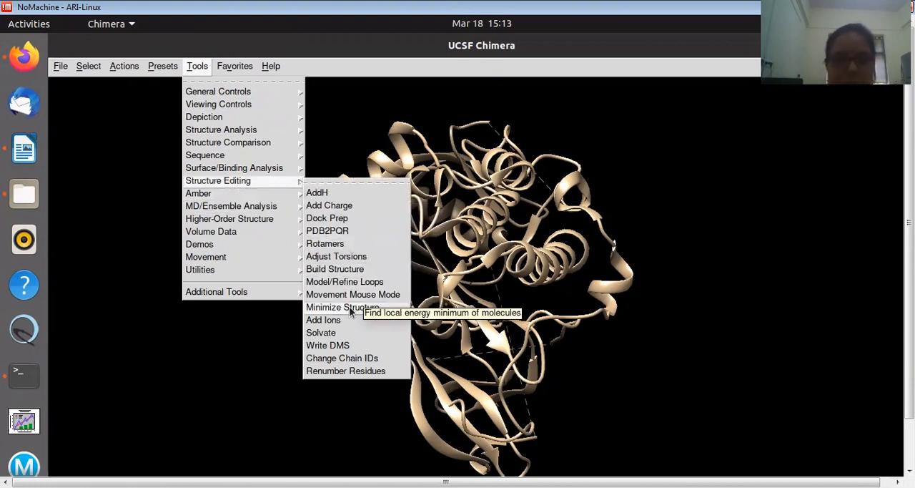
pyautogui.click(349, 307)
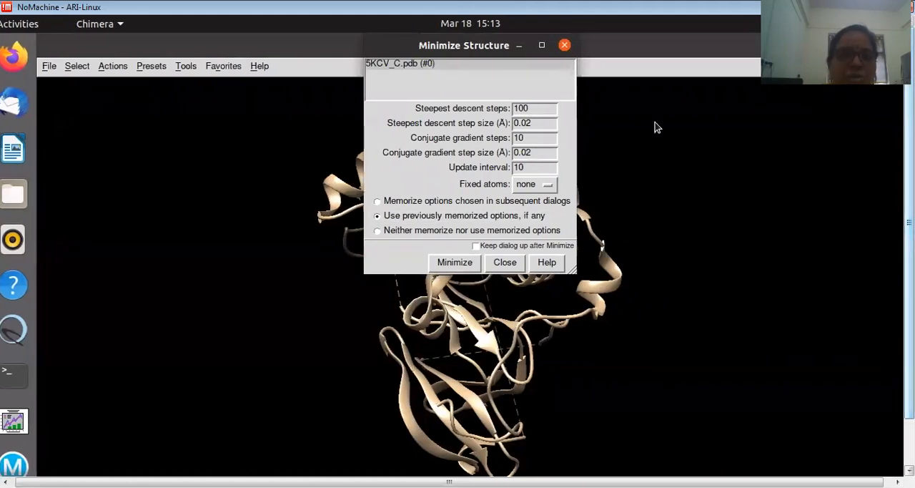
pyautogui.moveTo(417, 48); pyautogui.dragTo(508, 114)
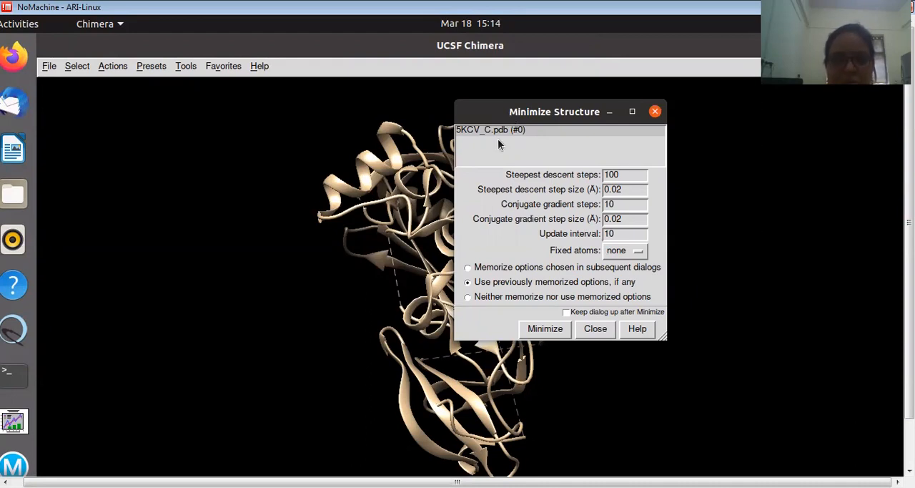
pyautogui.click(606, 174)
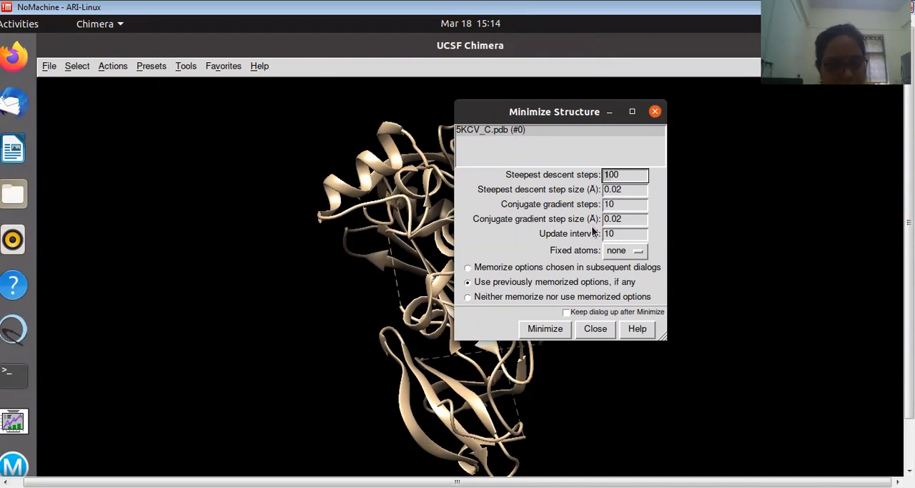
pyautogui.press('Delete')
pyautogui.write('2')
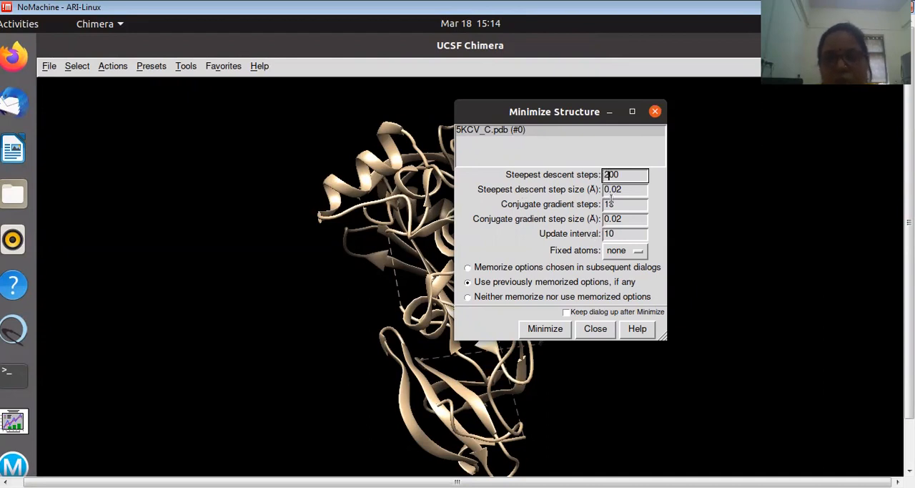
# Set the conjugate gradient steps to 20 and start minimization with neither memorizing nor using memorized options
pyautogui.click(604, 204)
pyautogui.press('Delete')
pyautogui.write('2')
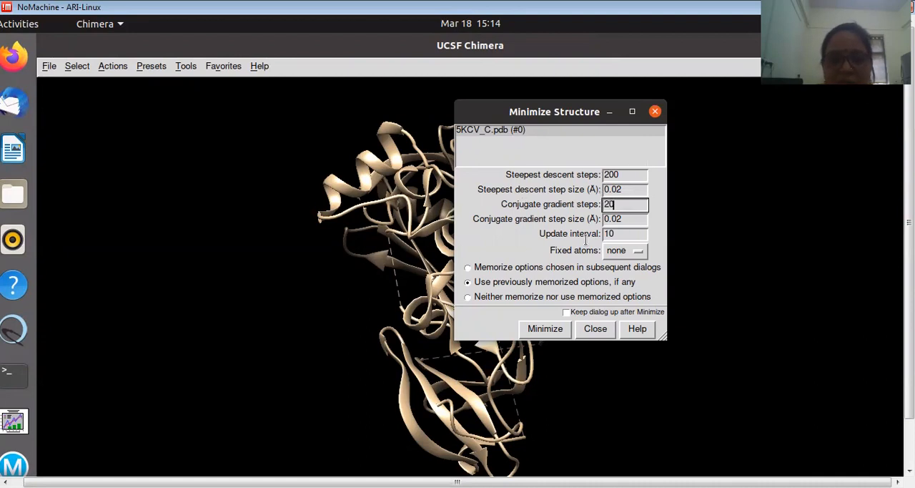
pyautogui.click(468, 297)
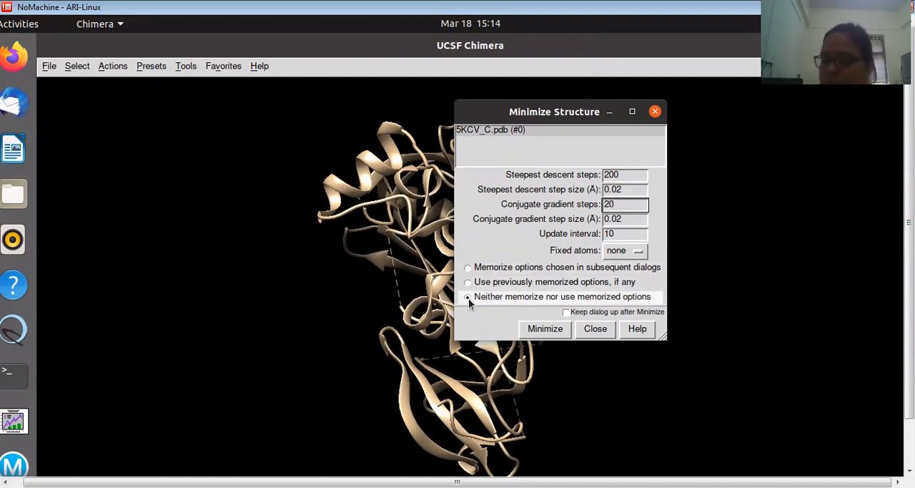
pyautogui.click(547, 331)
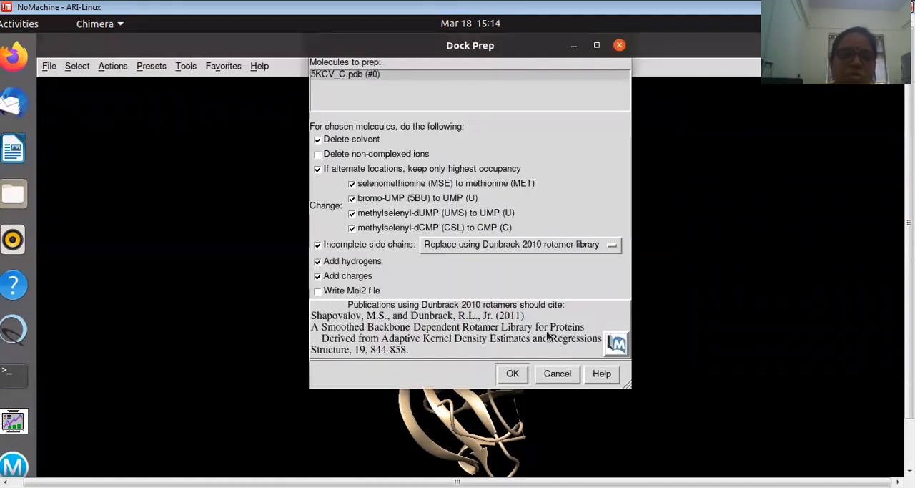
# Enable deletion of non-complexed ions in Dock Prep for 5KCV_C.pdb and run the preparation
pyautogui.moveTo(344, 53); pyautogui.dragTo(413, 92)
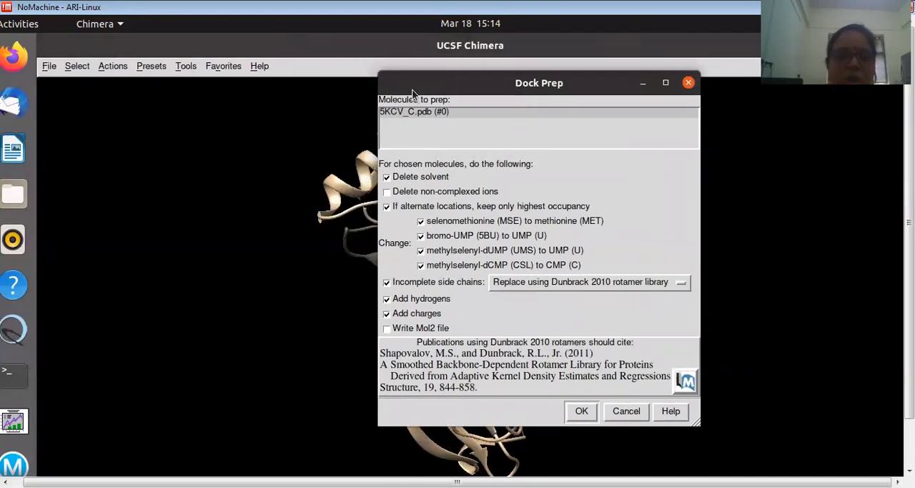
pyautogui.click(386, 192)
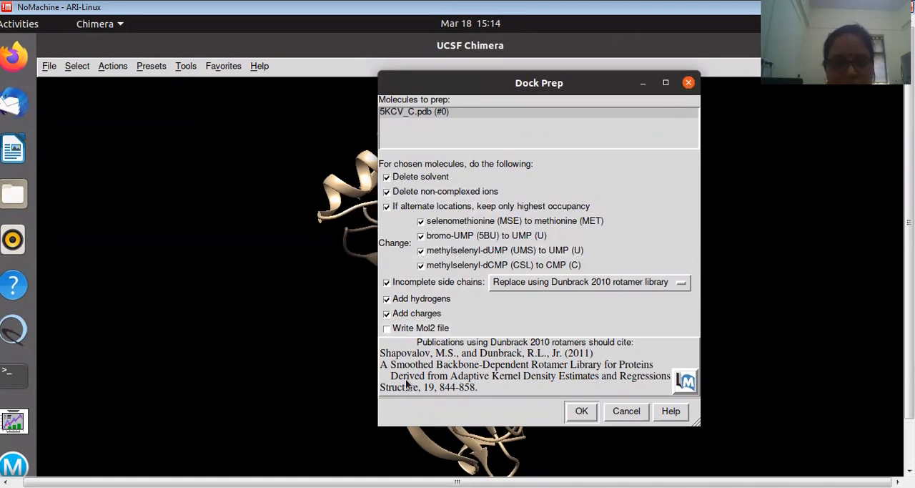
pyautogui.click(582, 413)
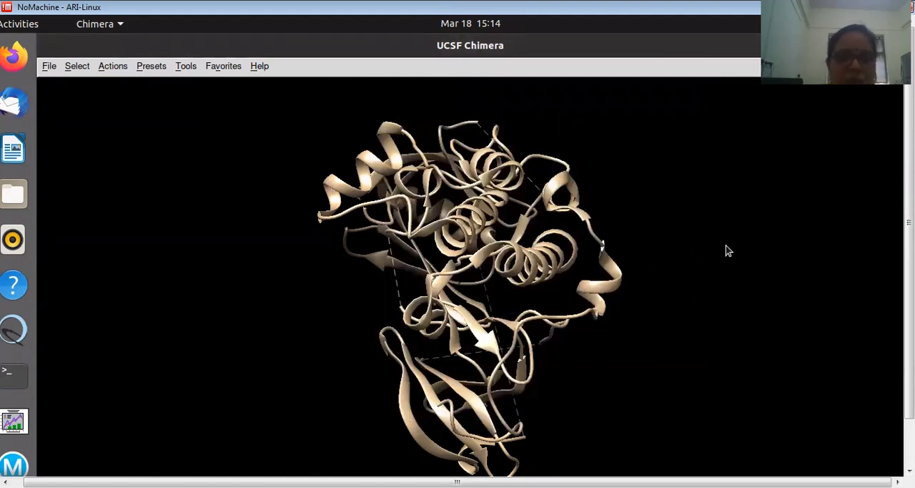
# Show the aspartic acid protonation options, keep them residue-name-based, and add hydrogens to 5KCV_C.pdb with H-bonds considered
pyautogui.moveTo(908, 223); pyautogui.dragTo(909, 269)
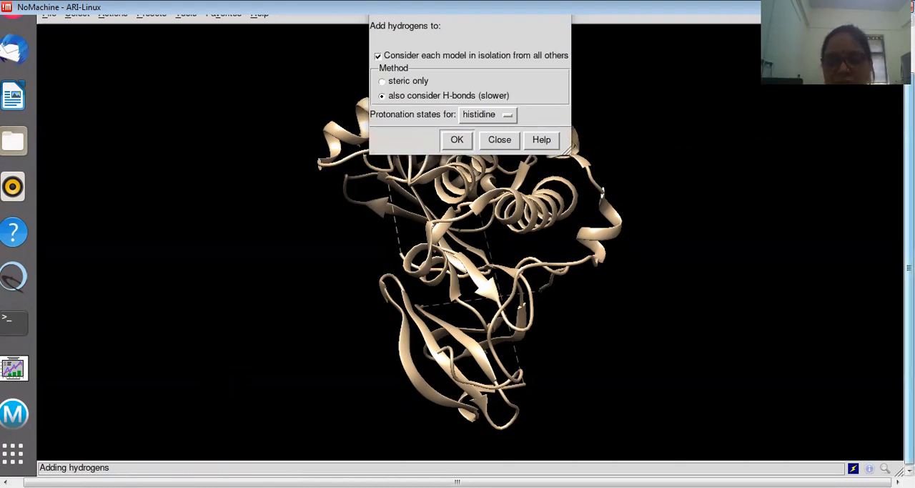
pyautogui.moveTo(908, 315); pyautogui.dragTo(908, 269)
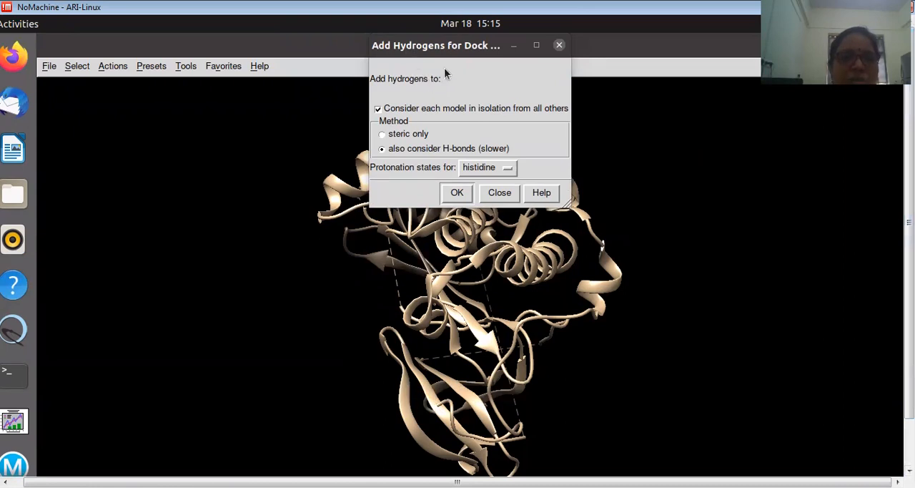
pyautogui.moveTo(448, 64); pyautogui.dragTo(522, 135)
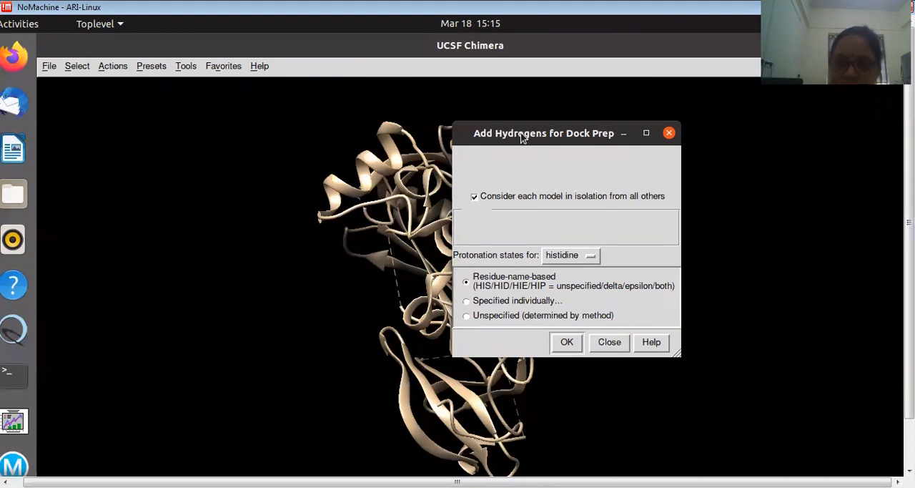
pyautogui.moveTo(522, 138); pyautogui.dragTo(492, 107)
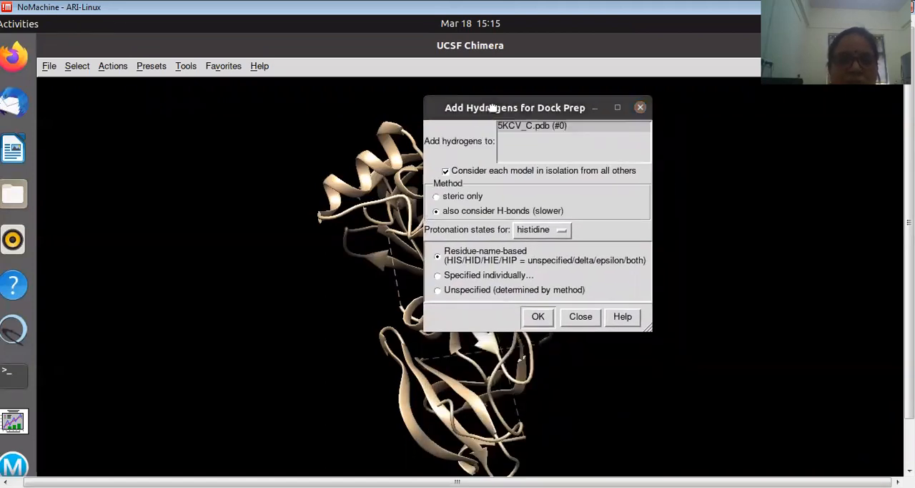
pyautogui.click(531, 230)
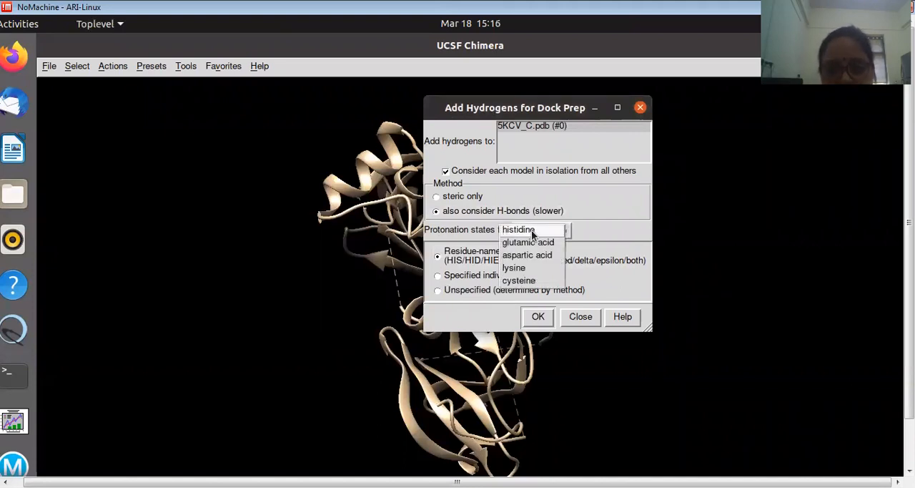
pyautogui.click(533, 256)
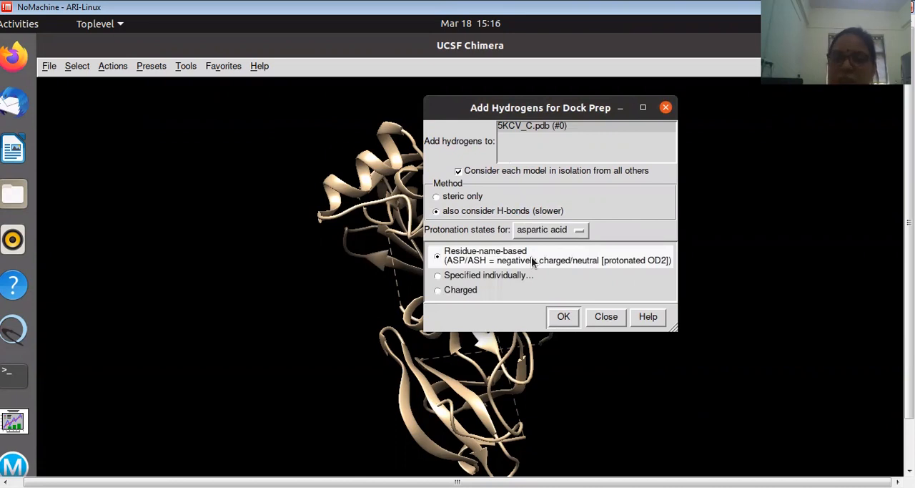
pyautogui.click(561, 316)
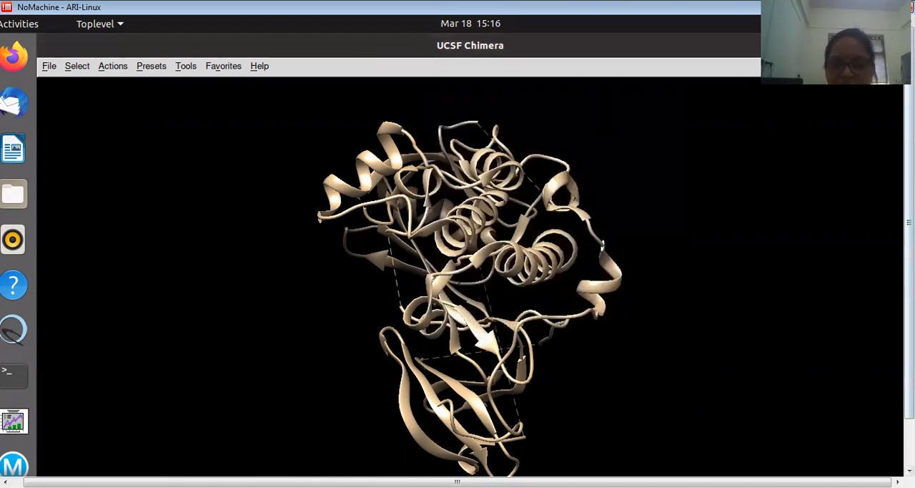
# Assign AMBER ff14SB charges to standard residues and AM1-BCC charges to other residues of 5KCV_C.pdb, and proceed with the minimization
pyautogui.click(910, 470)
pyautogui.moveTo(909, 250); pyautogui.dragTo(909, 222)
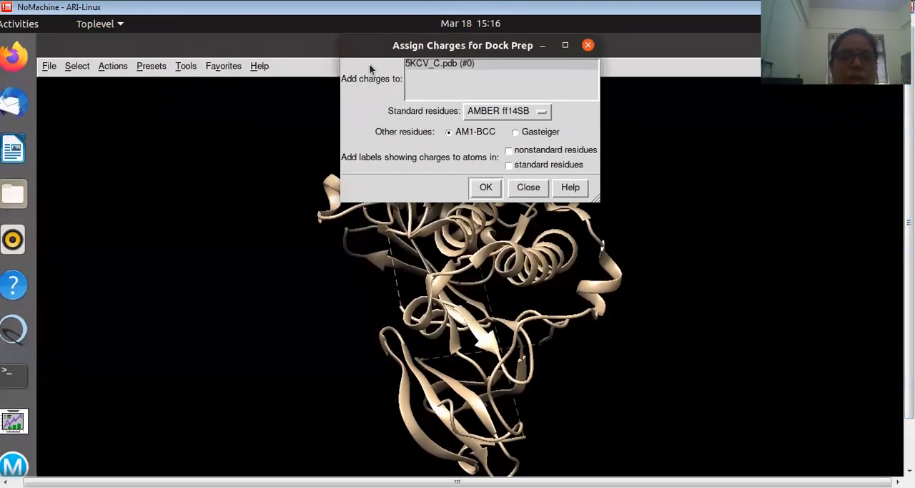
pyautogui.moveTo(365, 49); pyautogui.dragTo(439, 149)
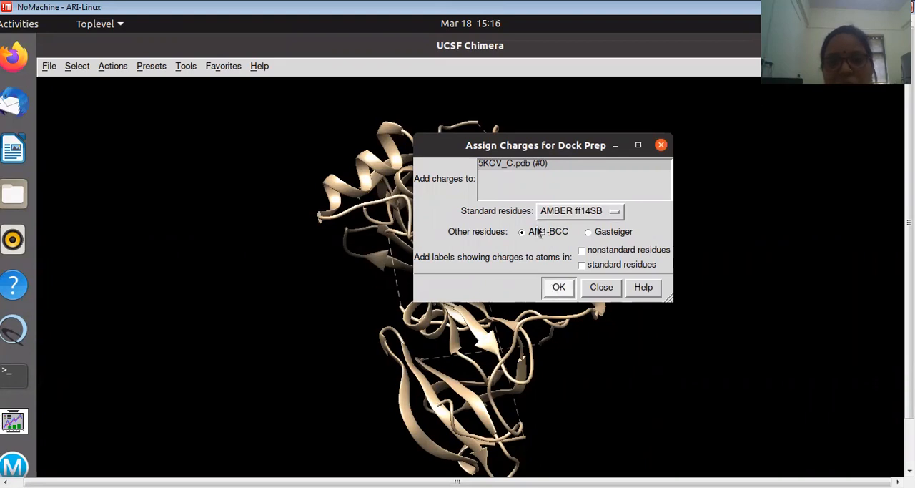
pyautogui.click(552, 289)
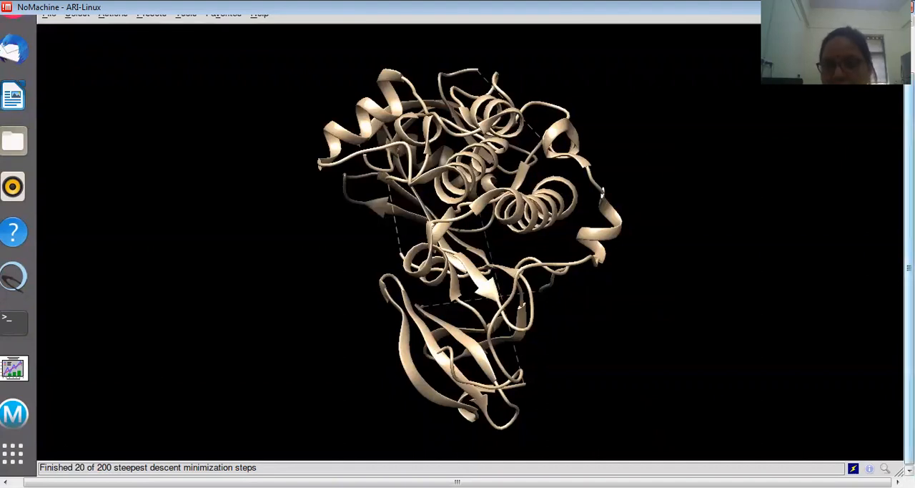
# Quit the molecular viewer once the minimization run is done
pyautogui.moveTo(910, 252); pyautogui.dragTo(909, 207)
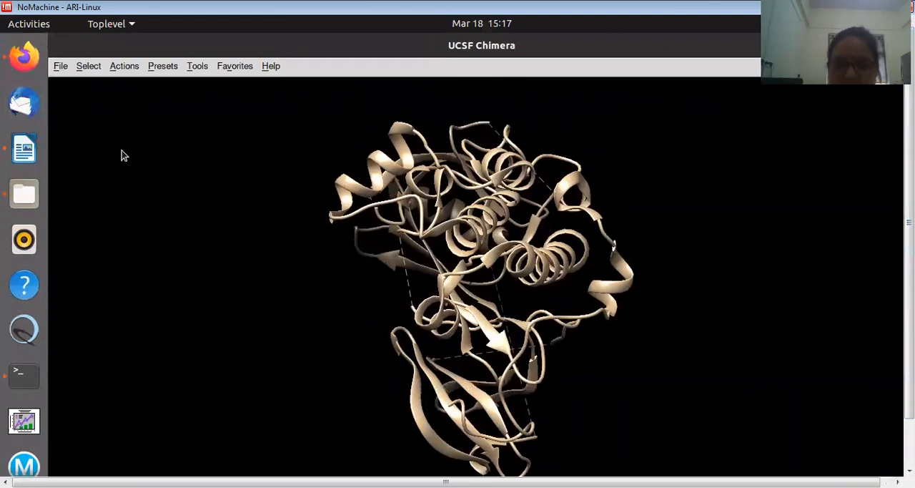
pyautogui.click(58, 69)
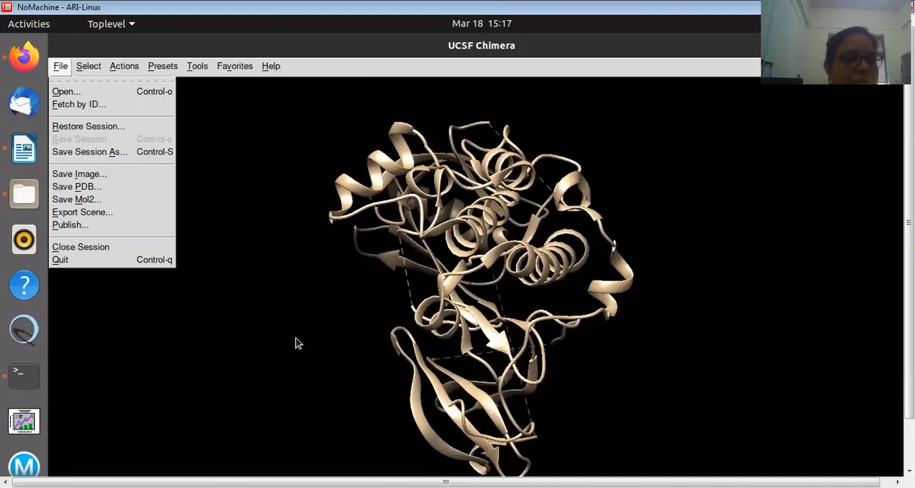
pyautogui.click(63, 262)
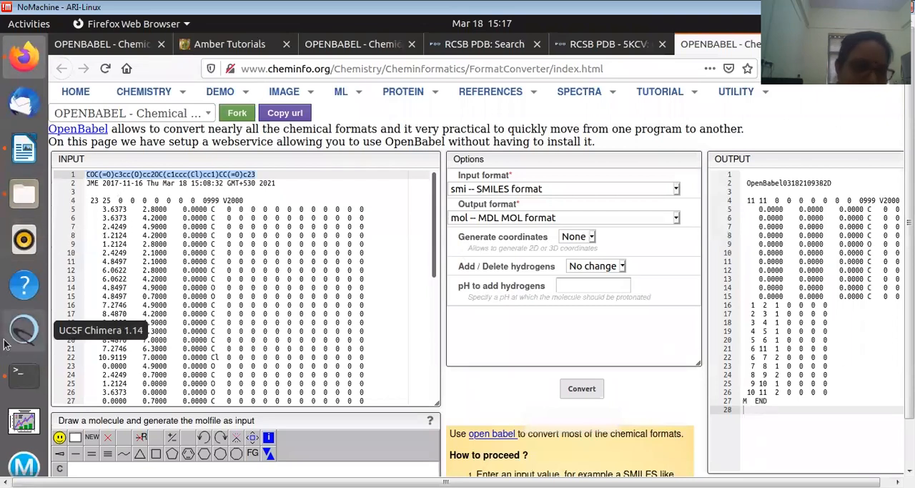
# Launch UCSF Chimera in a maximized window and open the protein 5KCV_C_O.pdb from the OVARIAN folder
pyautogui.click(31, 333)
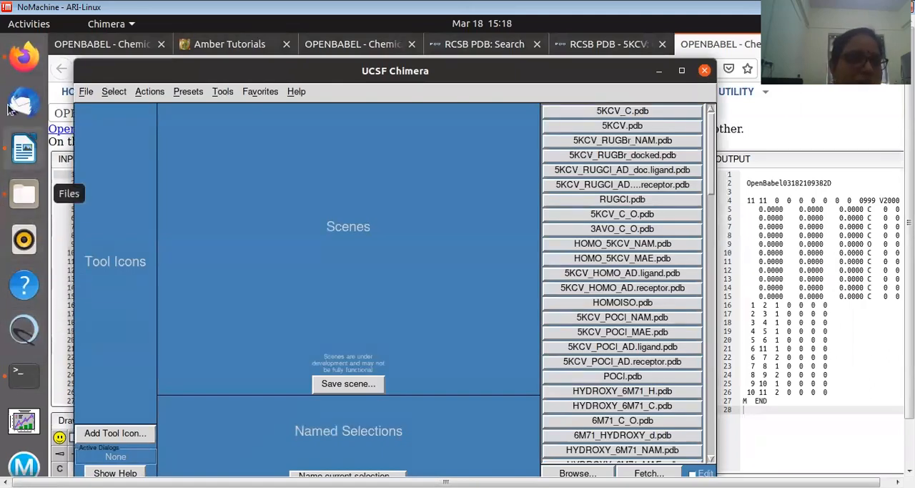
pyautogui.click(682, 70)
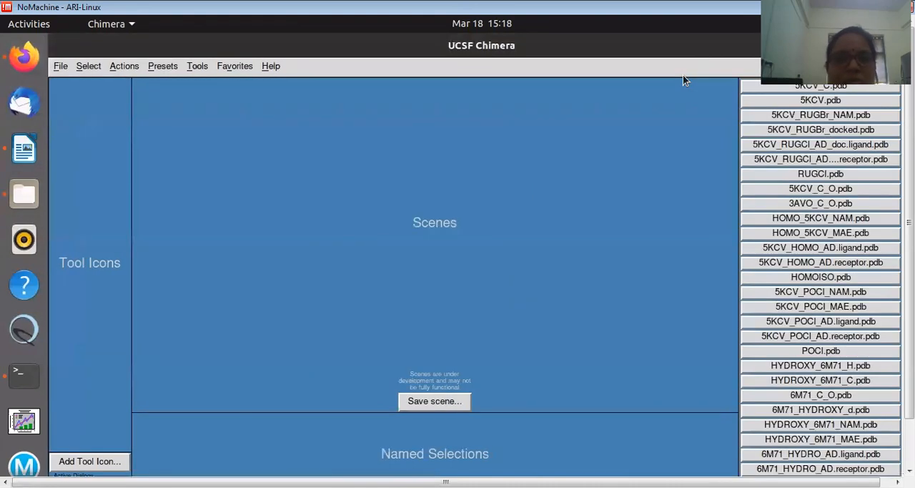
pyautogui.click(58, 67)
pyautogui.click(64, 92)
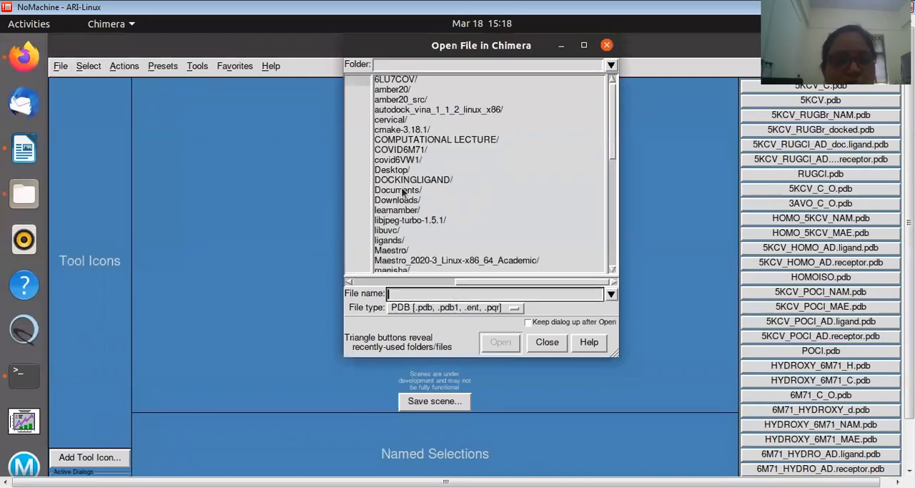
pyautogui.moveTo(609, 144); pyautogui.dragTo(612, 182)
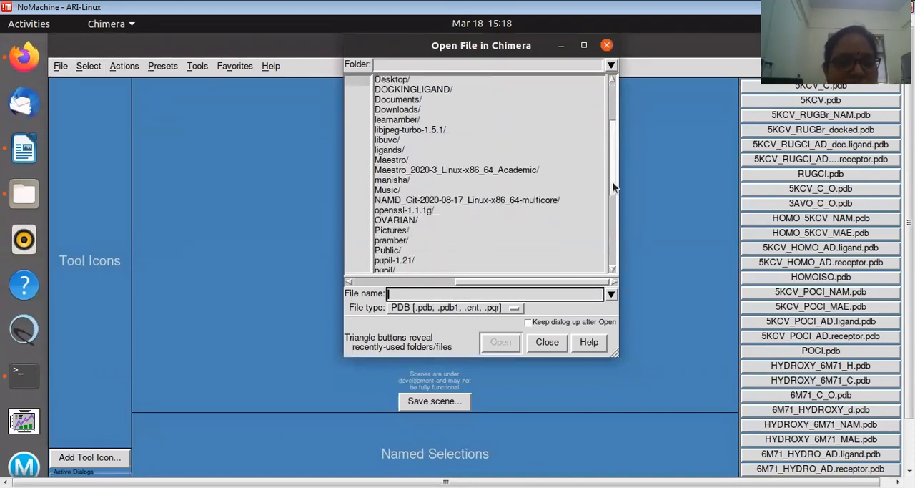
pyautogui.click(405, 221)
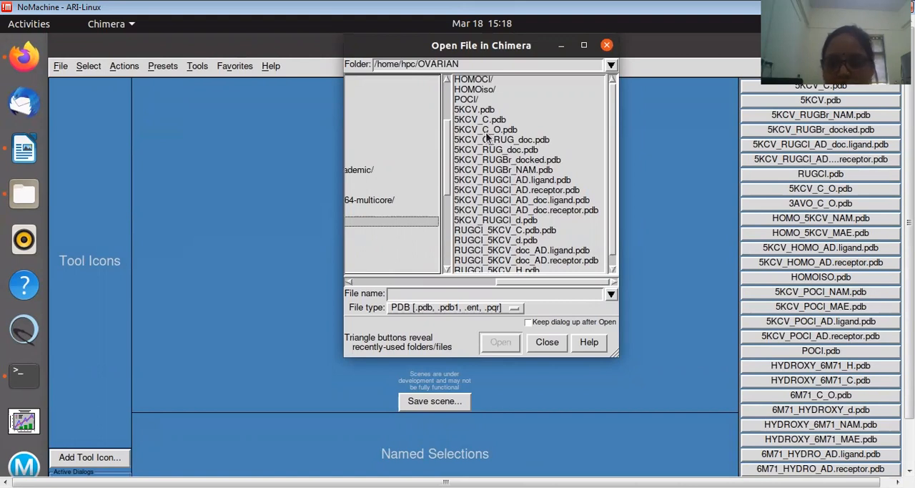
pyautogui.click(486, 130)
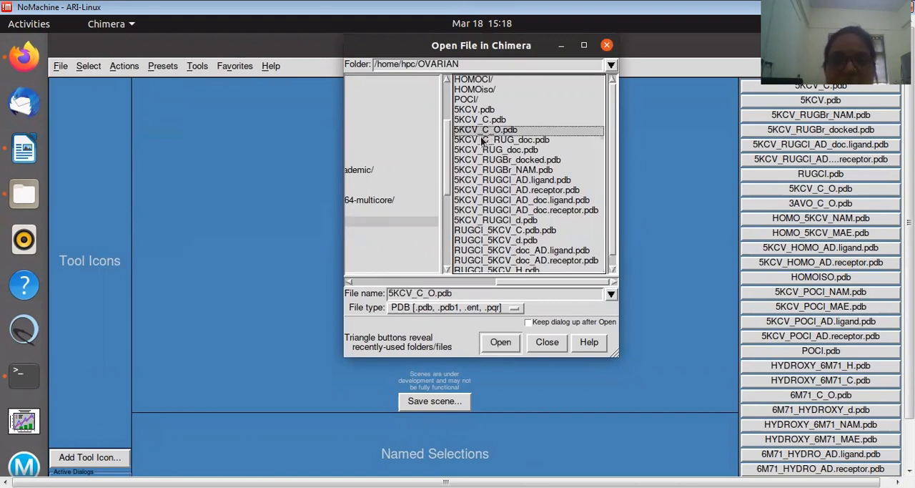
pyautogui.click(501, 342)
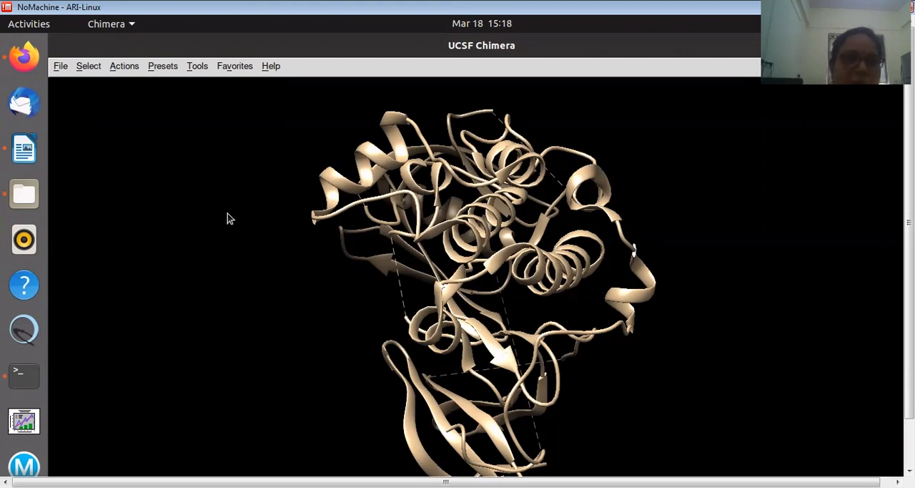
# Load the ligand file RUGCl.pdb from the ligands/RUGCl folder alongside the 5KCV_C_O.pdb protein
pyautogui.click(201, 68)
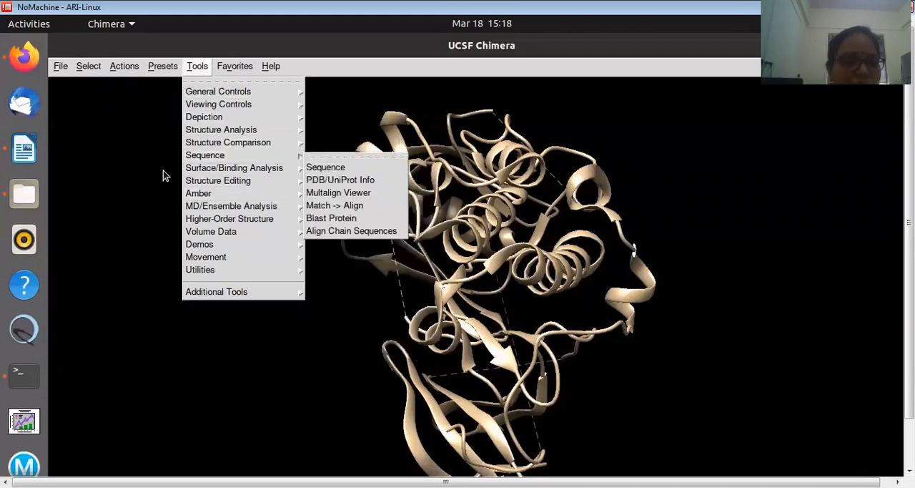
pyautogui.click(117, 135)
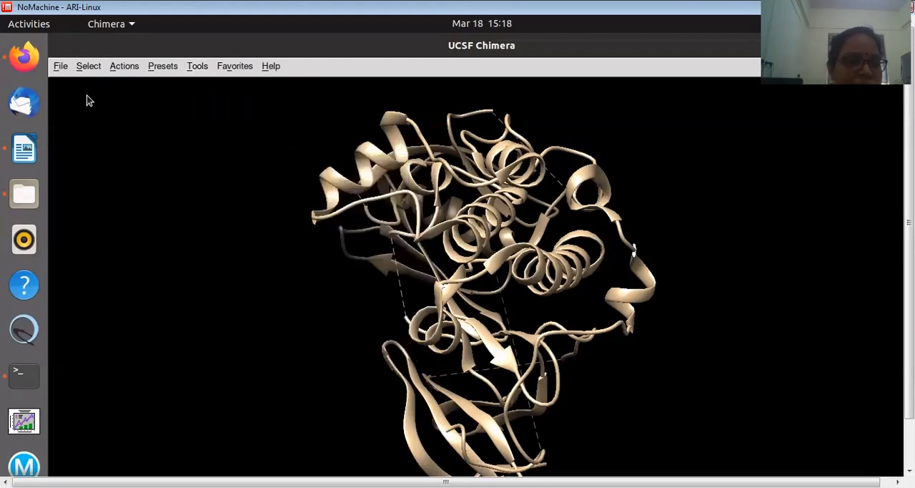
pyautogui.click(61, 66)
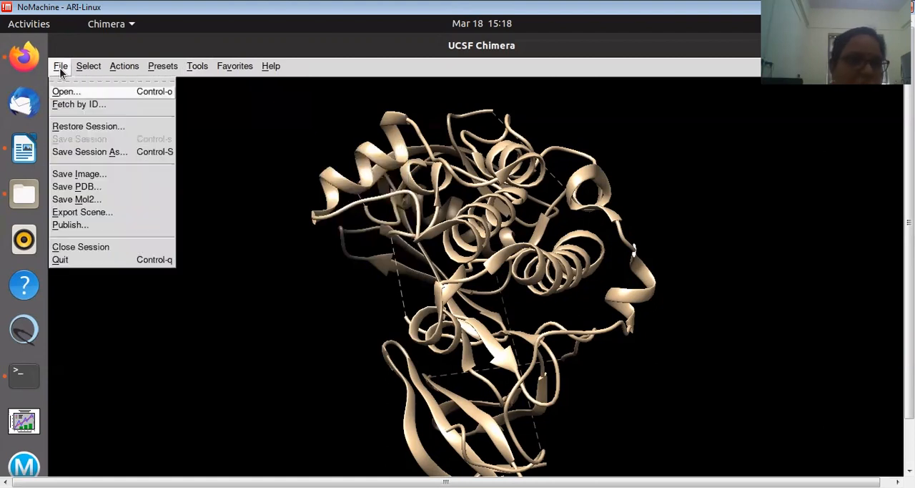
pyautogui.click(65, 90)
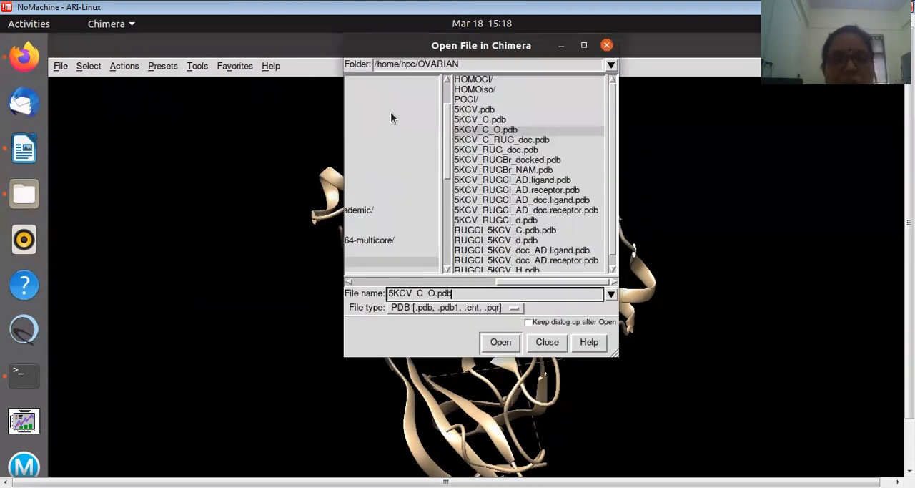
pyautogui.moveTo(510, 283); pyautogui.dragTo(402, 283)
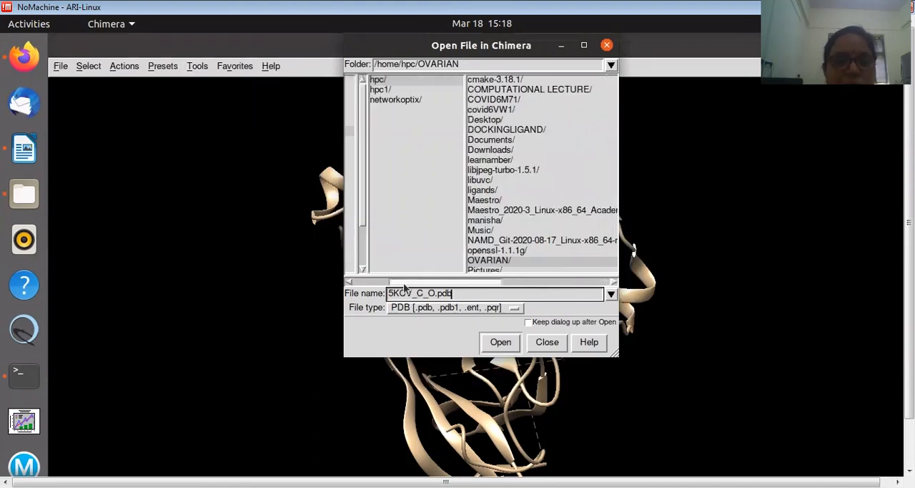
pyautogui.doubleClick(486, 189)
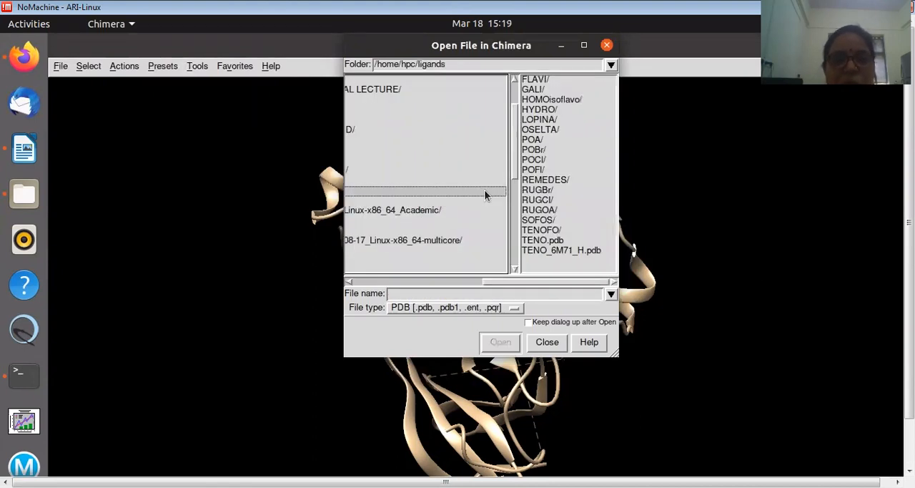
pyautogui.doubleClick(540, 200)
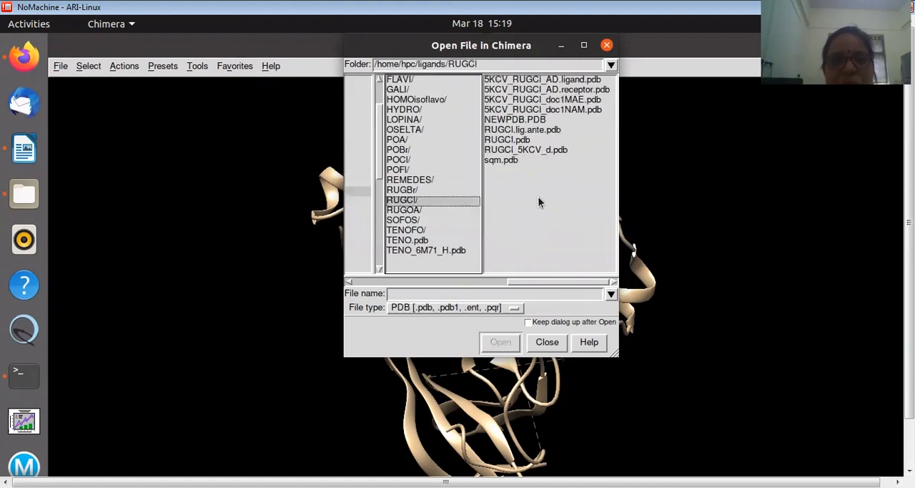
pyautogui.click(508, 140)
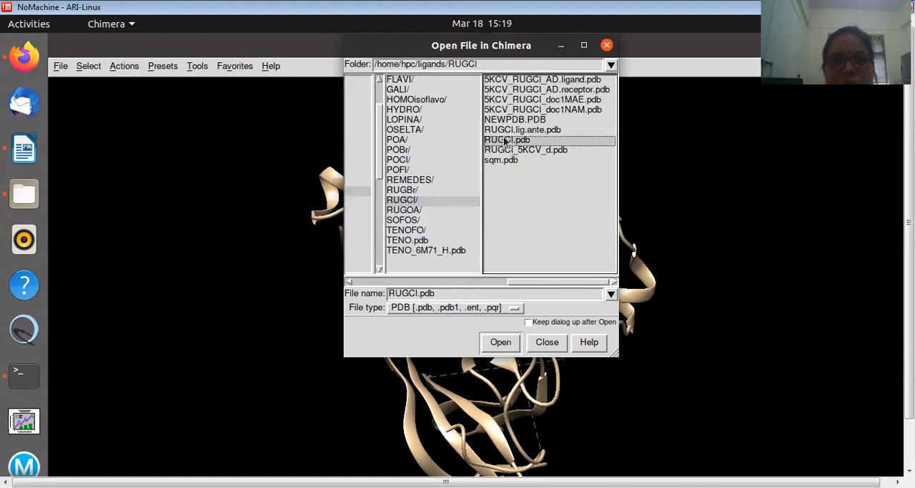
pyautogui.click(500, 342)
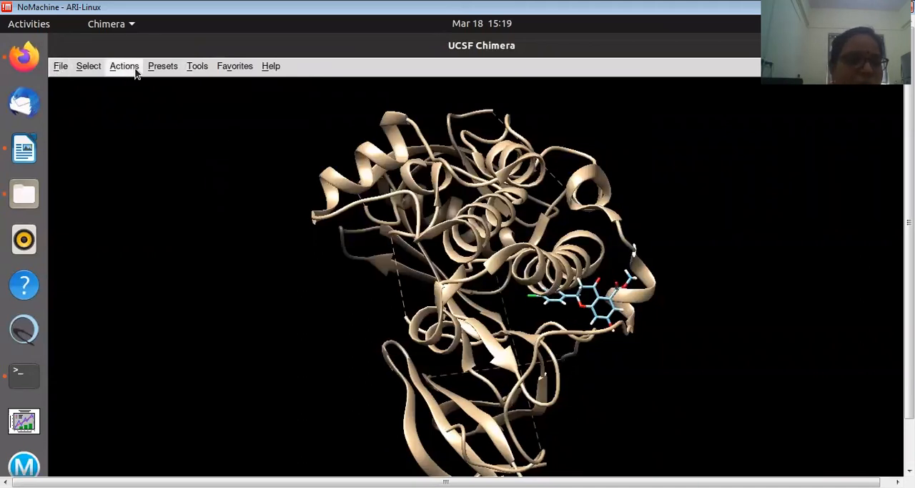
# Start an AutoDock Vina setup, show the executable location options, and choose RUGCl.pdb as the ligand
pyautogui.click(197, 66)
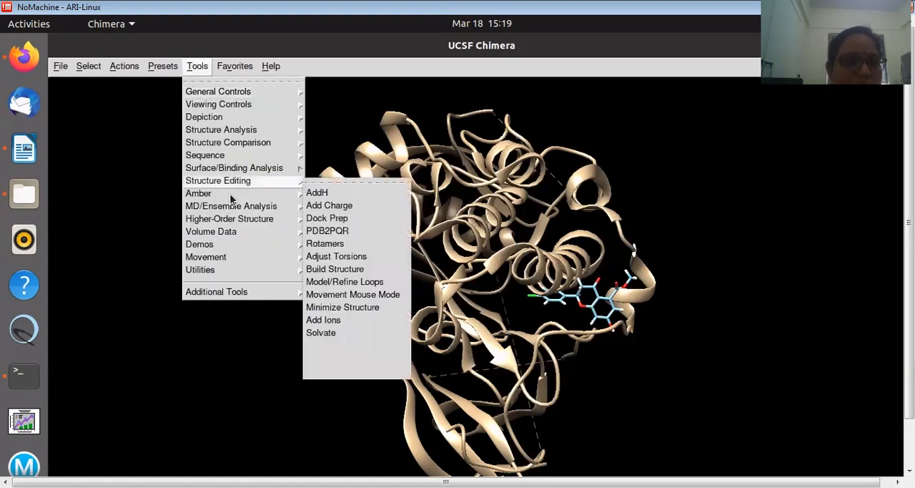
pyautogui.moveTo(243, 169)
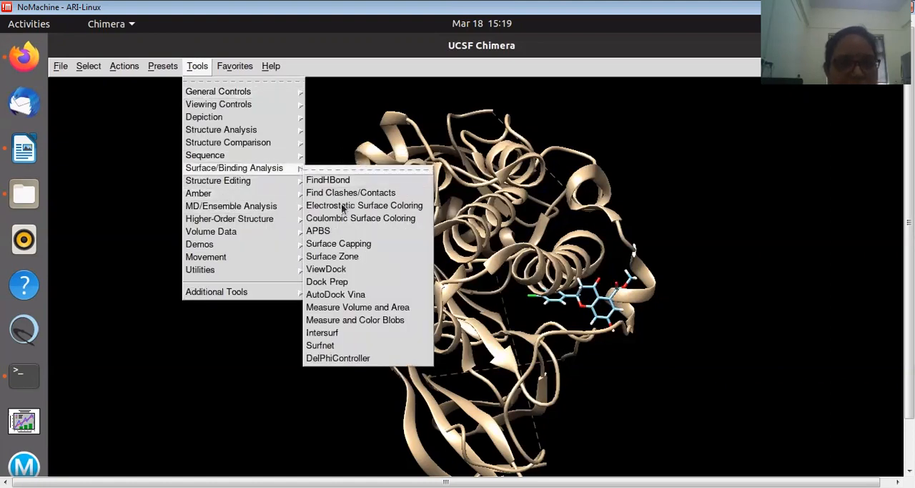
pyautogui.click(336, 294)
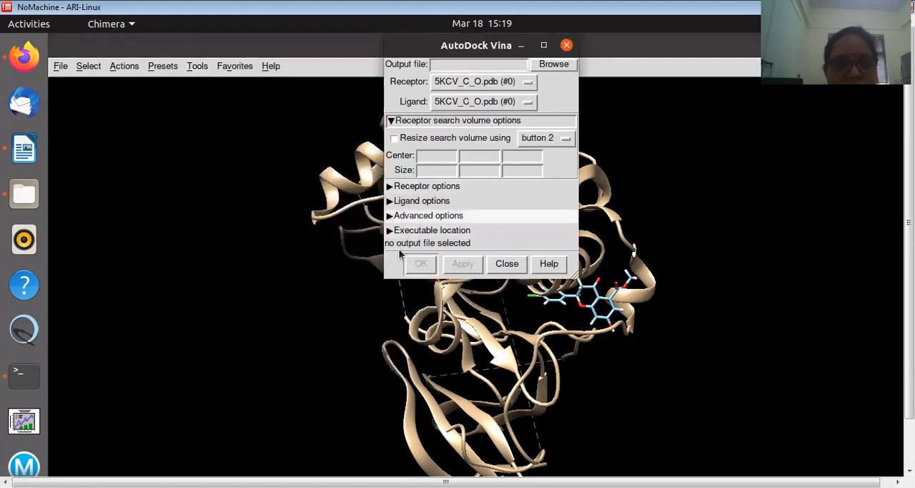
pyautogui.click(413, 231)
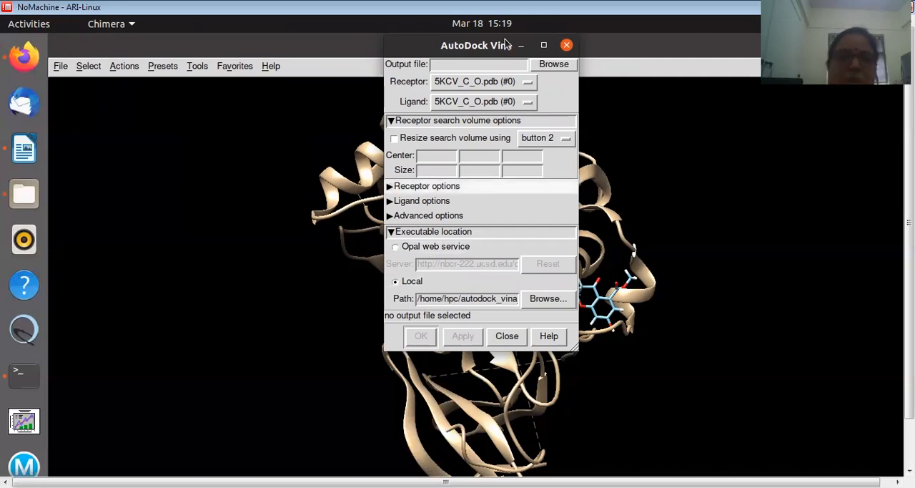
pyautogui.click(452, 102)
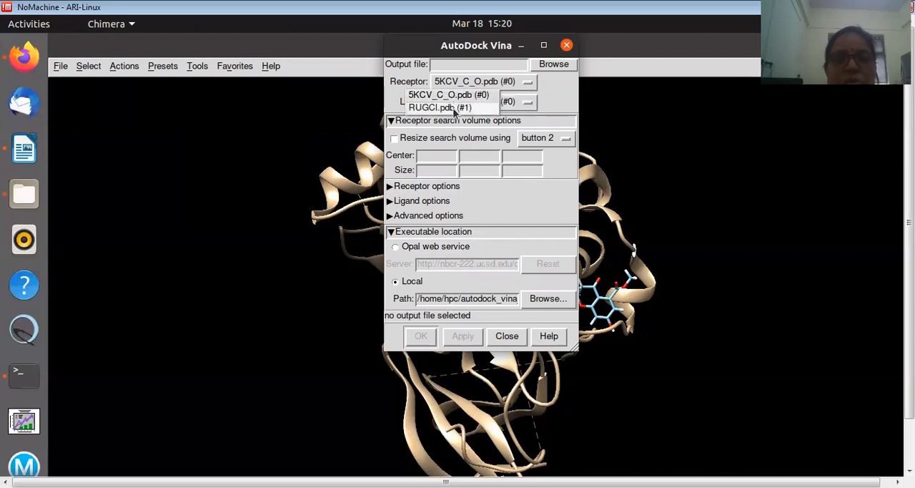
pyautogui.click(455, 108)
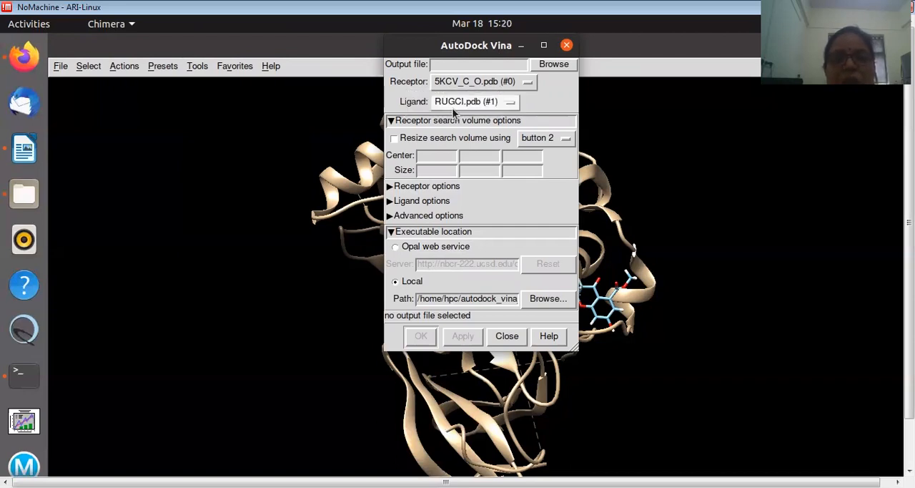
# Set the docking output file to 5KCV_RUGCl_AD1.pdbqt in the OVARIAN folder
pyautogui.click(554, 66)
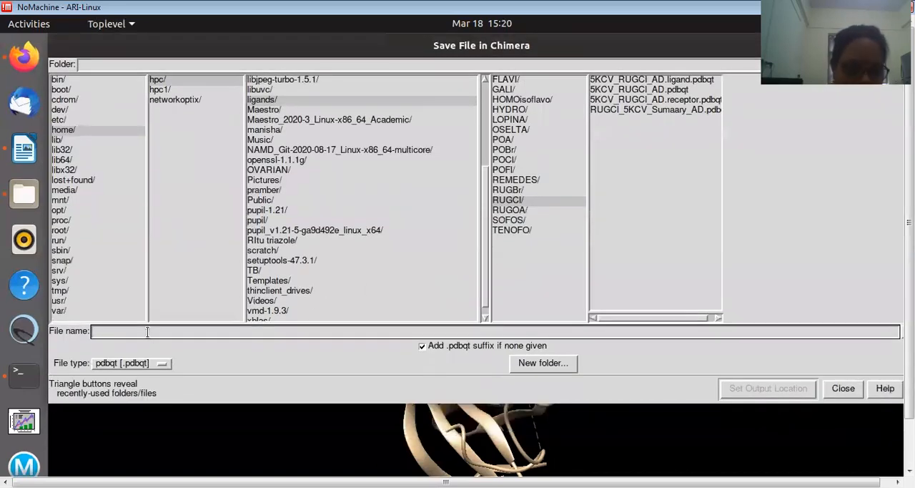
pyautogui.write('5K')
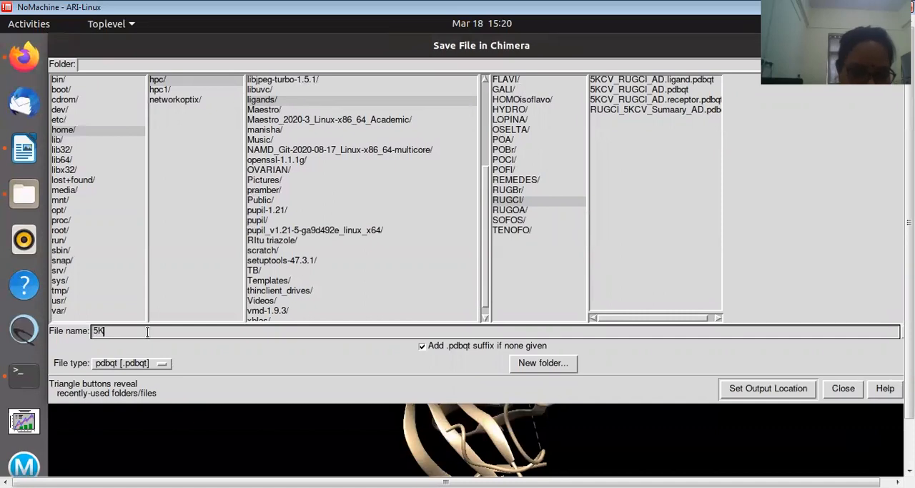
pyautogui.write('CV_')
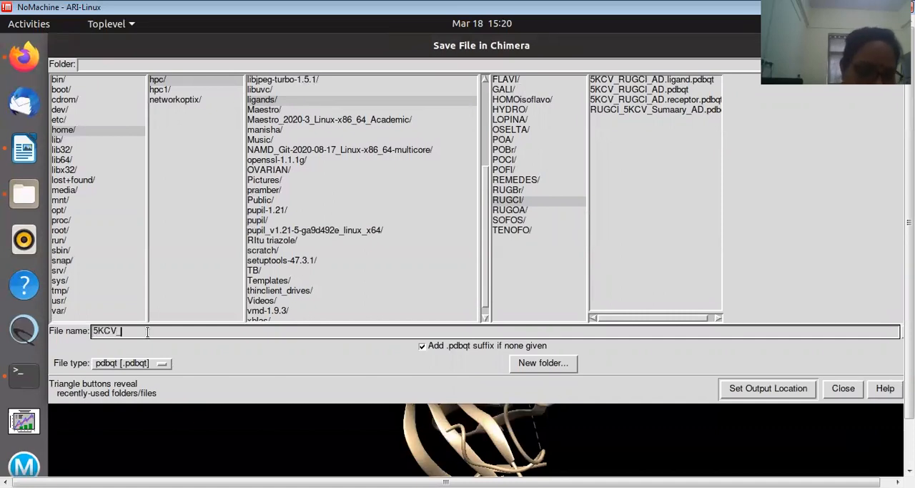
pyautogui.write('RUGC')
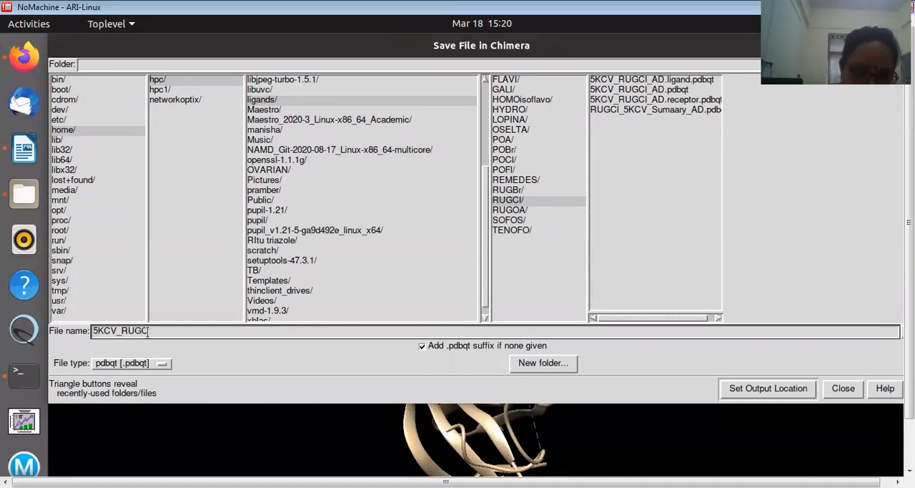
pyautogui.write('I')
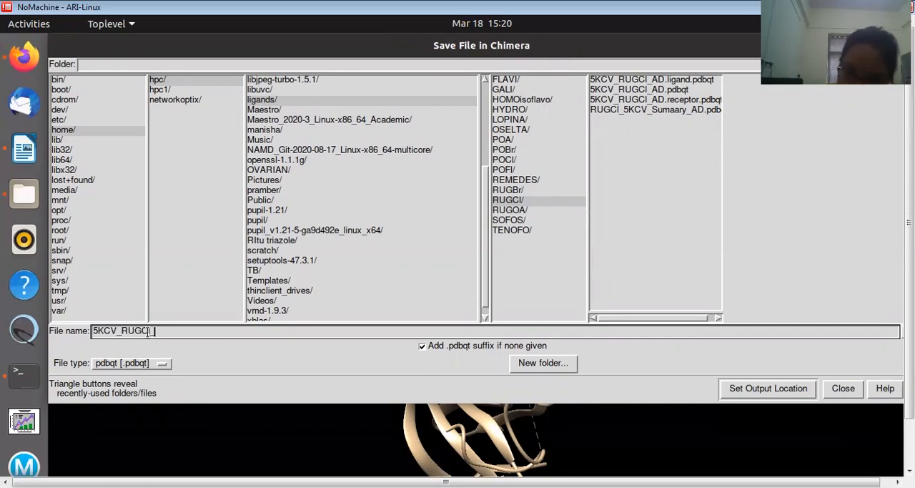
pyautogui.write('_AD.p')
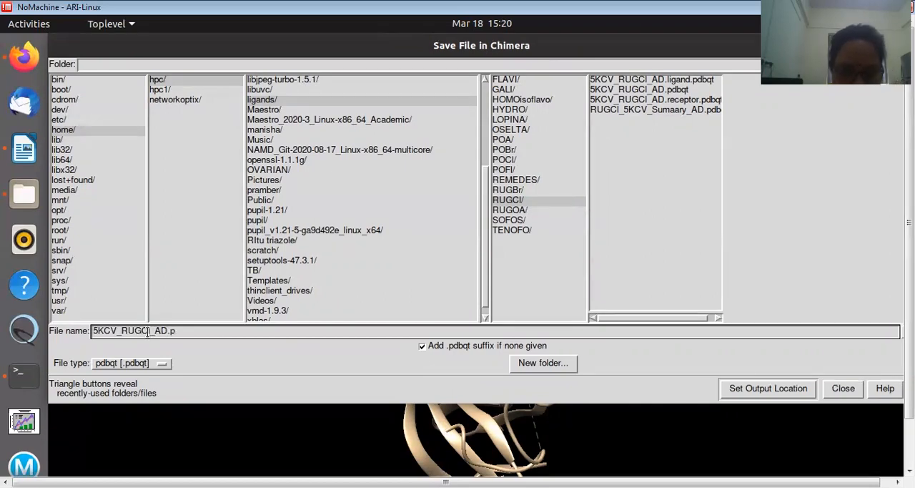
pyautogui.write('dbqt')
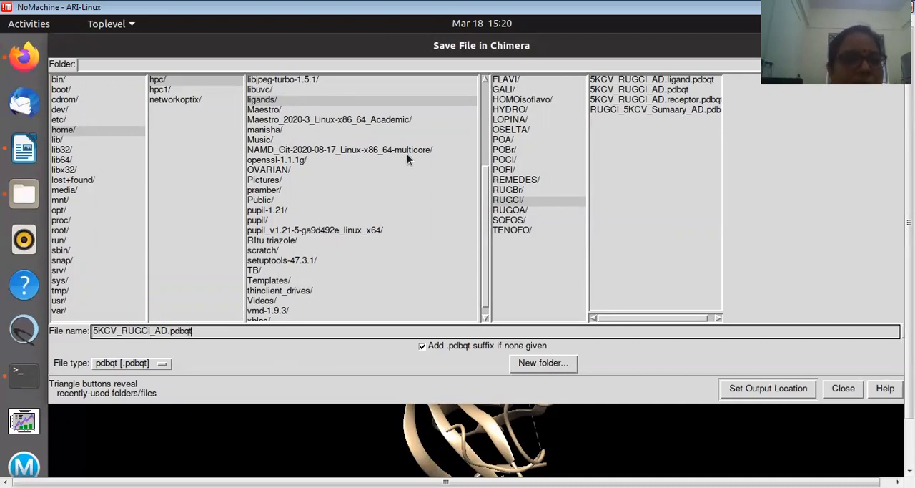
pyautogui.click(272, 172)
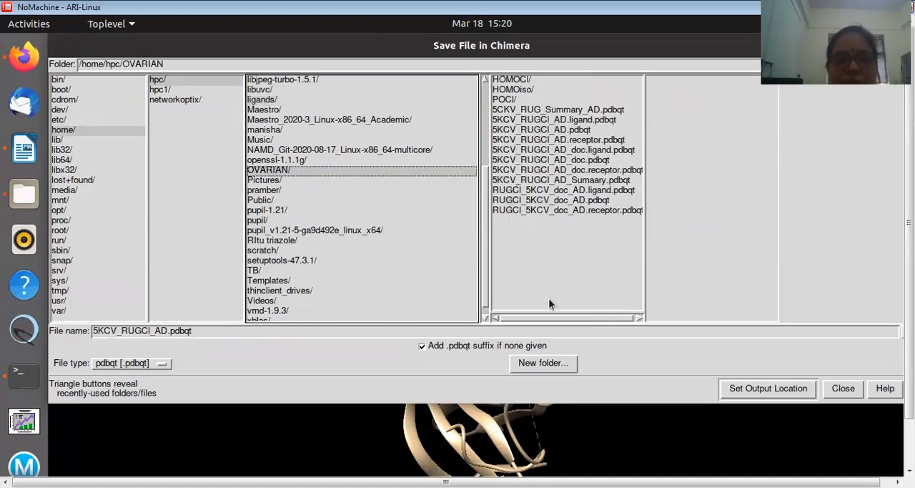
pyautogui.click(166, 331)
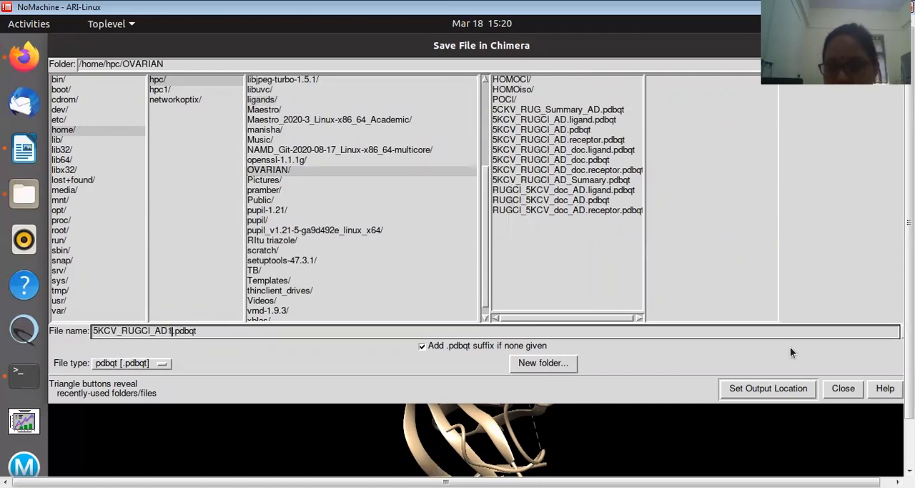
pyautogui.press('BackSpace')
pyautogui.write('1')
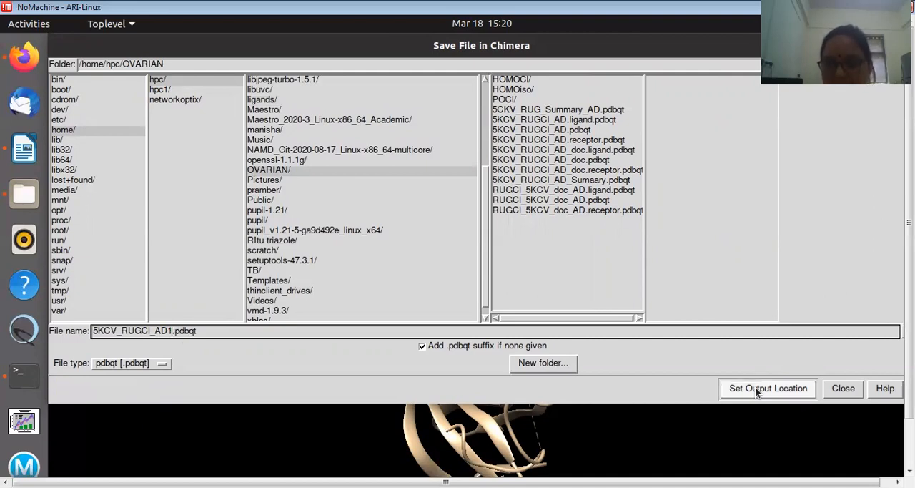
pyautogui.click(757, 390)
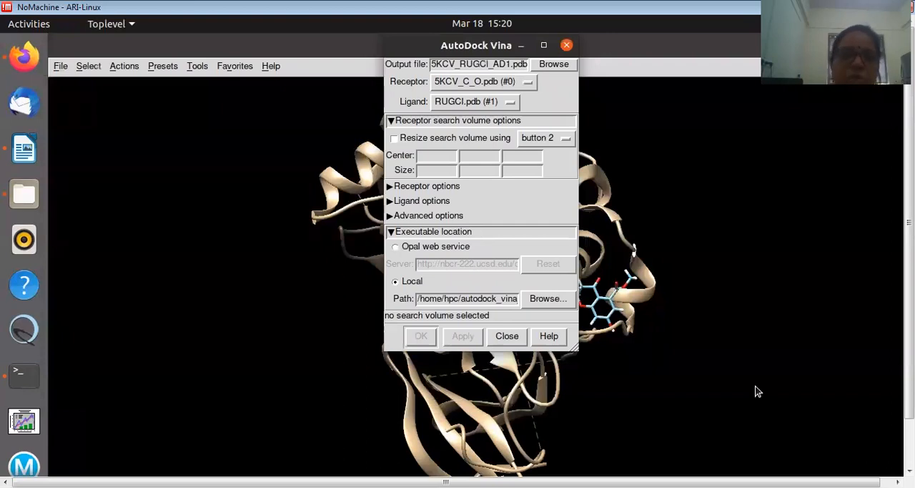
# Enable resizing of the receptor search volume and assign it to ctrl button 1
pyautogui.click(394, 140)
pyautogui.click(532, 138)
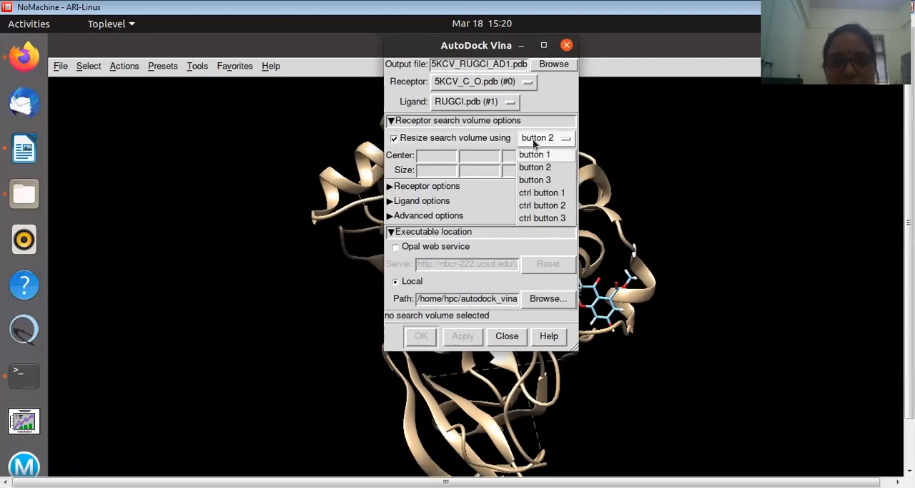
pyautogui.click(547, 193)
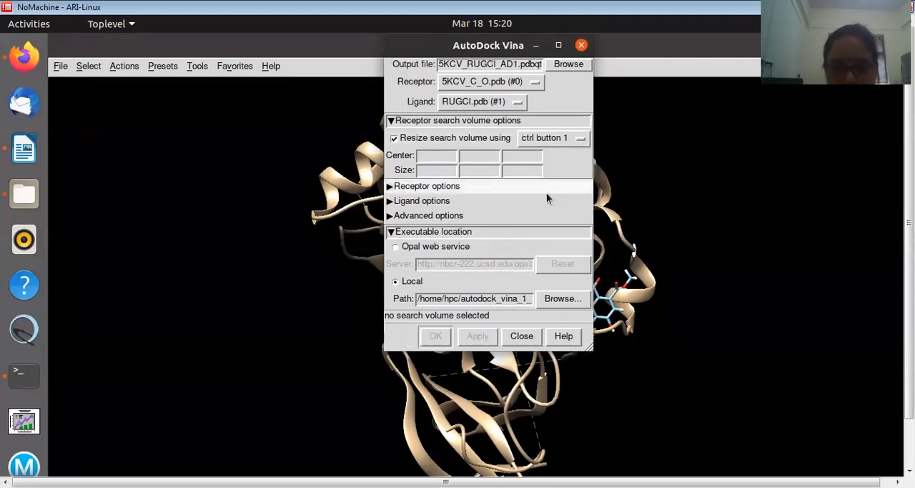
# Draw a receptor search volume about 27 × 19 × 61 over the protein's binding region, centred near -8.4, -4.4, -15.4
pyautogui.moveTo(399, 51); pyautogui.dragTo(697, 104)
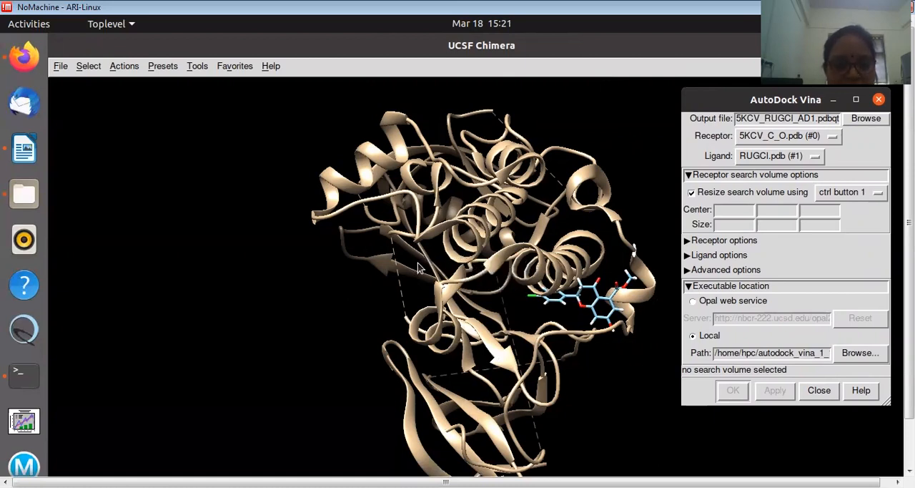
pyautogui.moveTo(418, 262)
pyautogui.keyDown('ctrl'); pyautogui.mouseDown()
pyautogui.moveTo(404, 253)
pyautogui.moveTo(432, 293)
pyautogui.moveTo(504, 347)
pyautogui.moveTo(566, 356)
pyautogui.moveTo(628, 391)
pyautogui.moveTo(607, 398)
pyautogui.mouseUp(); pyautogui.keyUp('ctrl')
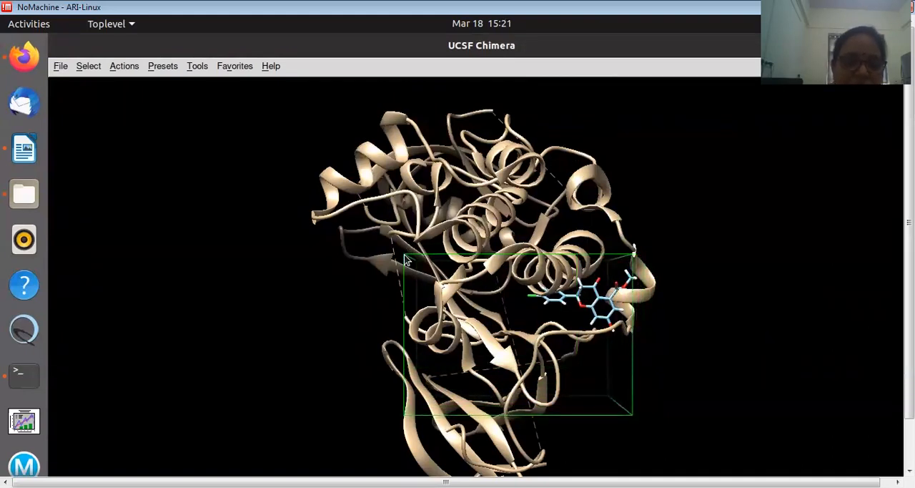
pyautogui.moveTo(403, 251); pyautogui.dragTo(411, 260)
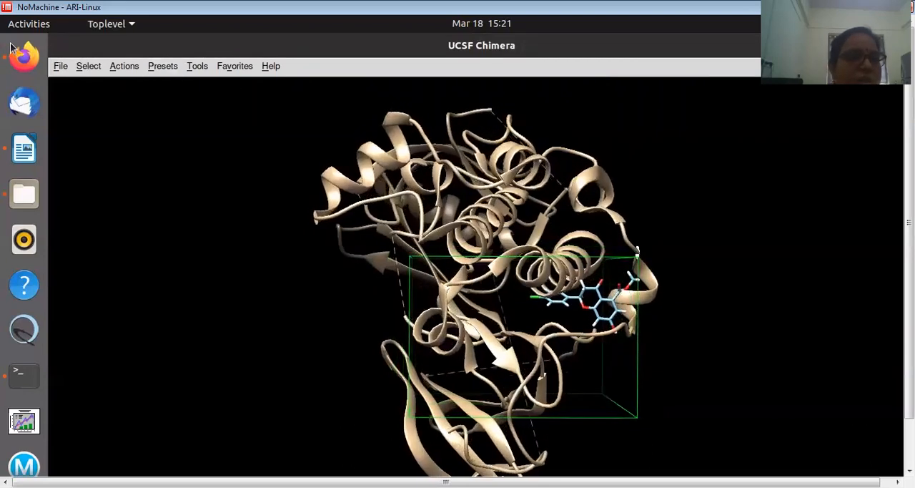
# Run the AutoDock Vina docking of RUGCl.pdb with the drawn search volume and launch Maestro 2020-3
pyautogui.click(43, 25)
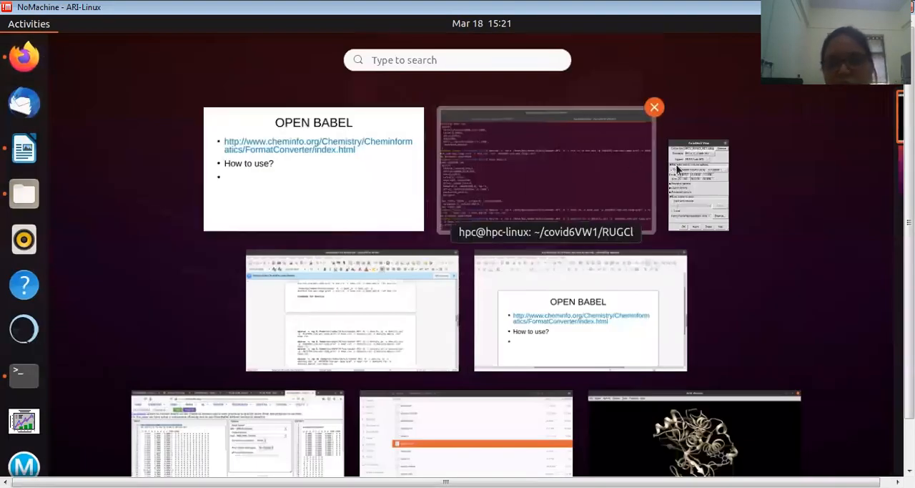
pyautogui.click(698, 174)
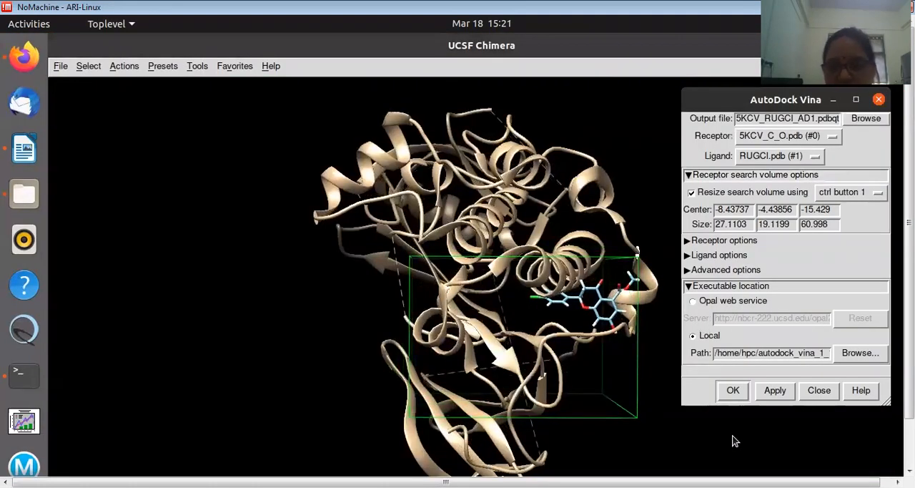
pyautogui.click(734, 391)
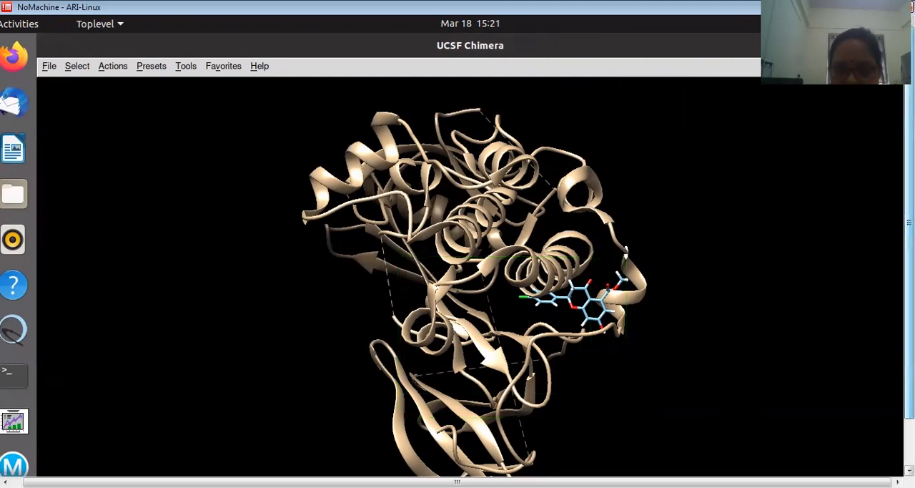
pyautogui.moveTo(909, 343); pyautogui.dragTo(909, 390)
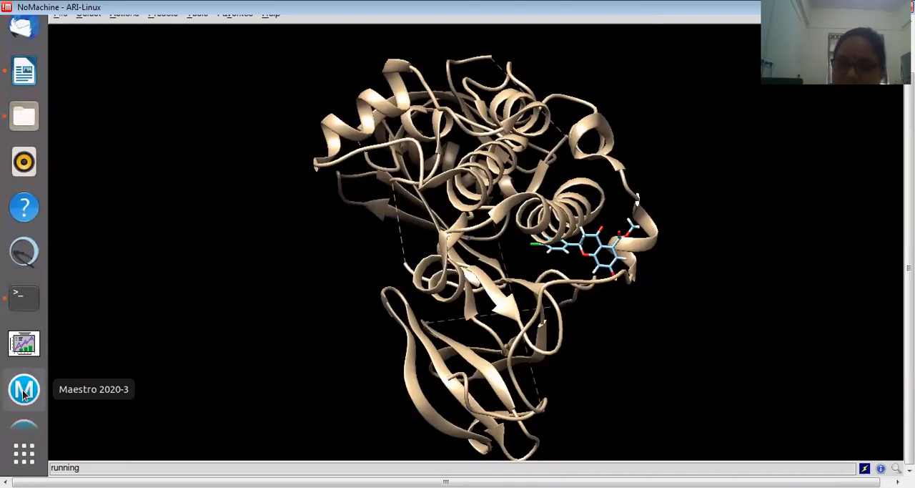
pyautogui.click(25, 395)
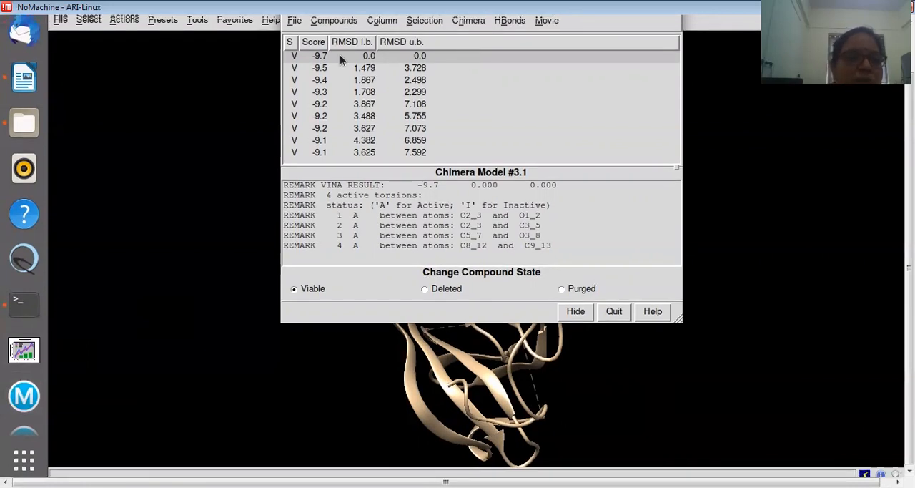
# Bring the ViewDock results for 5KCV_RUGCl_AD1.pdbqt back into view and place them beside the docked binding site
pyautogui.click(225, 174)
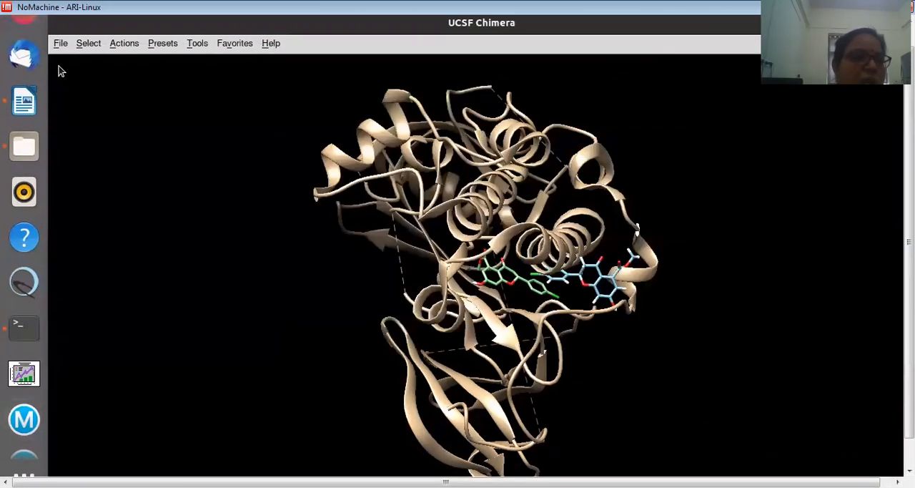
pyautogui.click(27, 28)
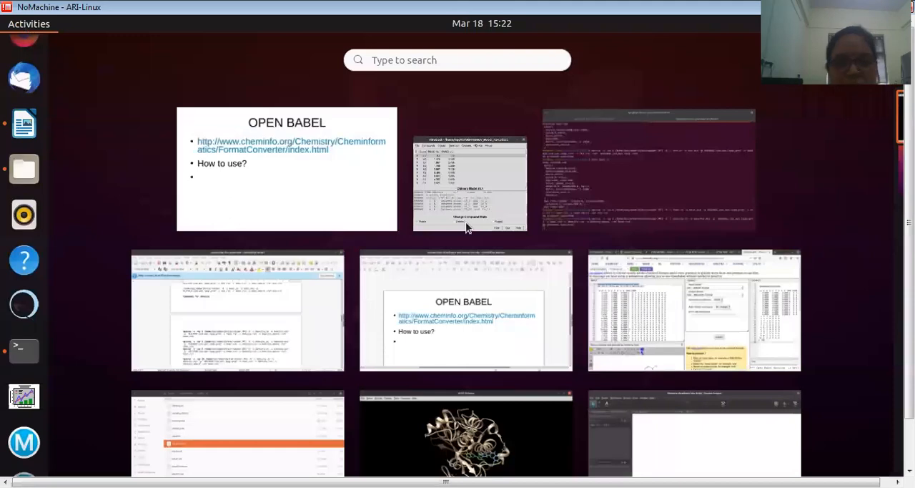
pyautogui.click(493, 161)
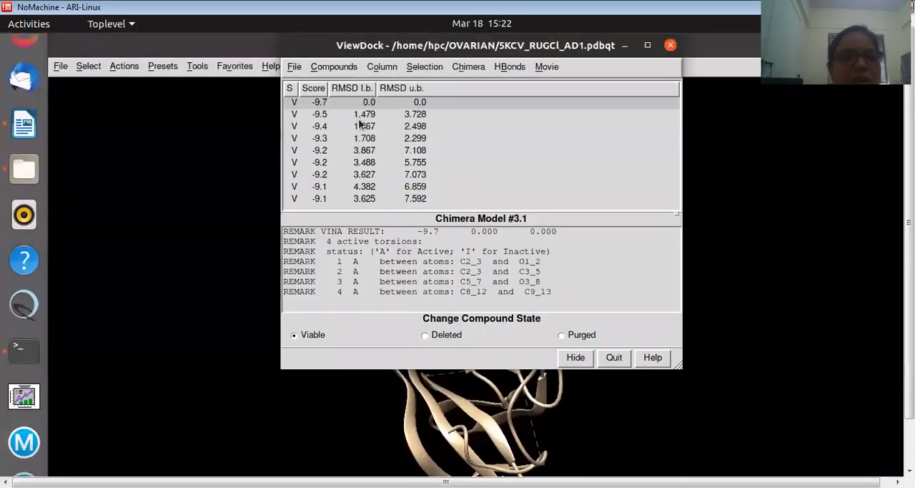
pyautogui.moveTo(322, 49); pyautogui.dragTo(638, 100)
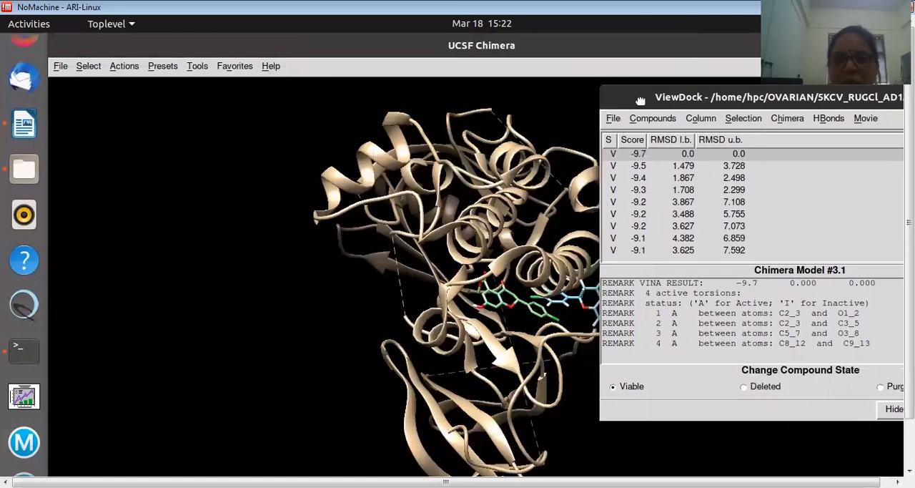
# Preview the second to fifth docked poses, and return to the best-scoring pose with the list sorted by score
pyautogui.click(638, 166)
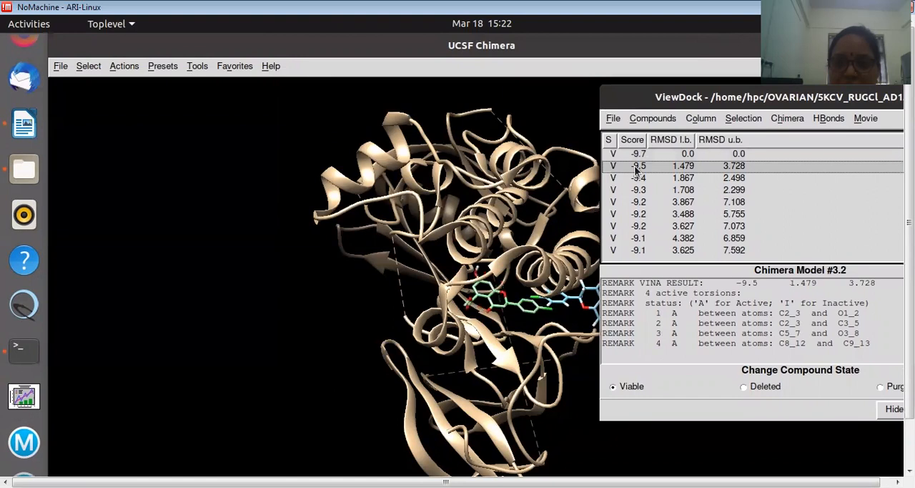
pyautogui.click(639, 178)
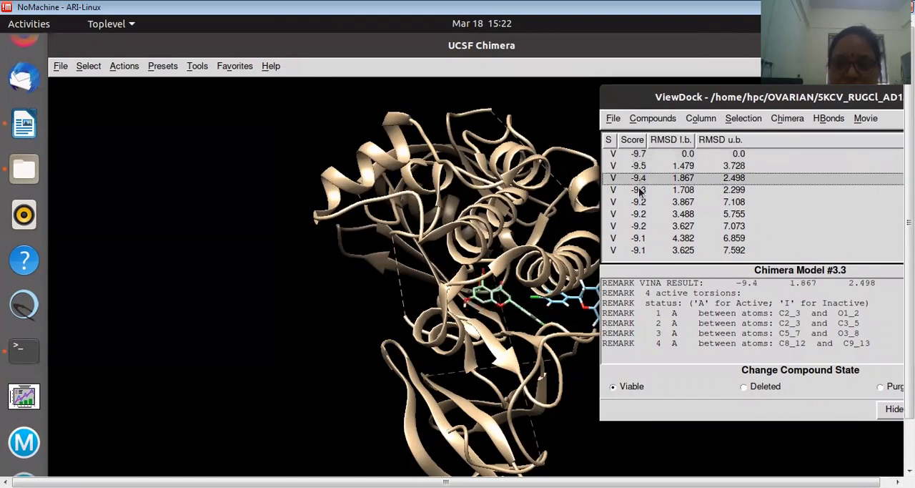
pyautogui.click(639, 190)
pyautogui.click(638, 202)
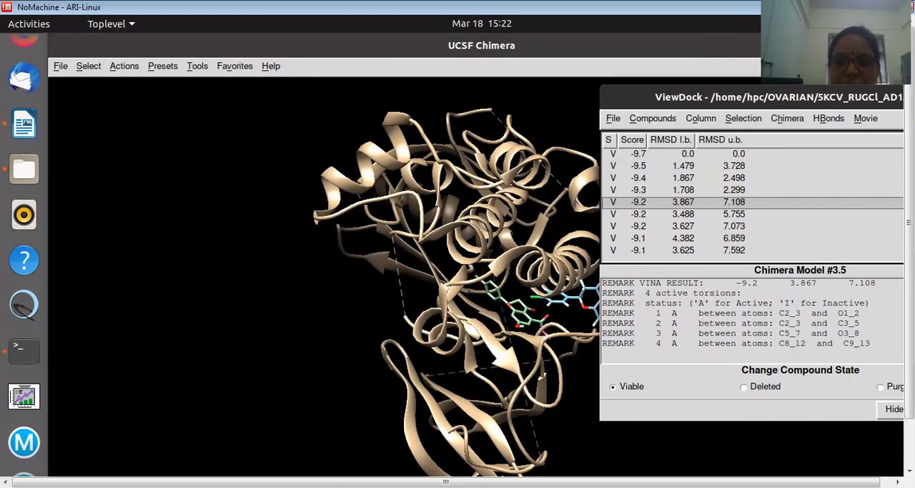
pyautogui.click(636, 141)
pyautogui.click(643, 154)
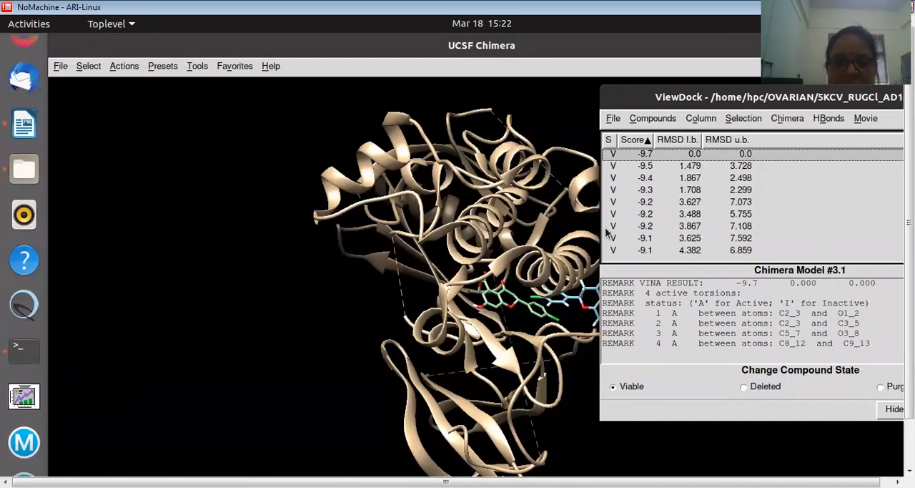
# Select the het chain holding the original undocked ligand and delete its atoms and bonds
pyautogui.click(60, 66)
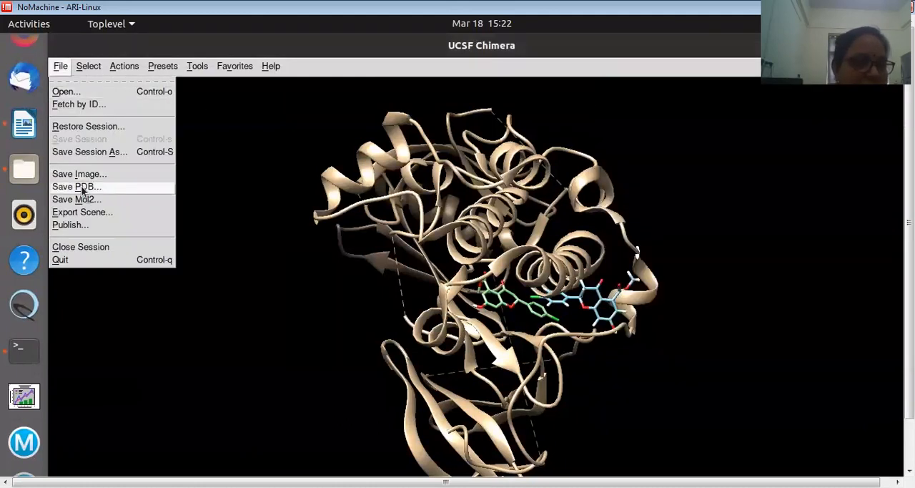
pyautogui.moveTo(91, 68)
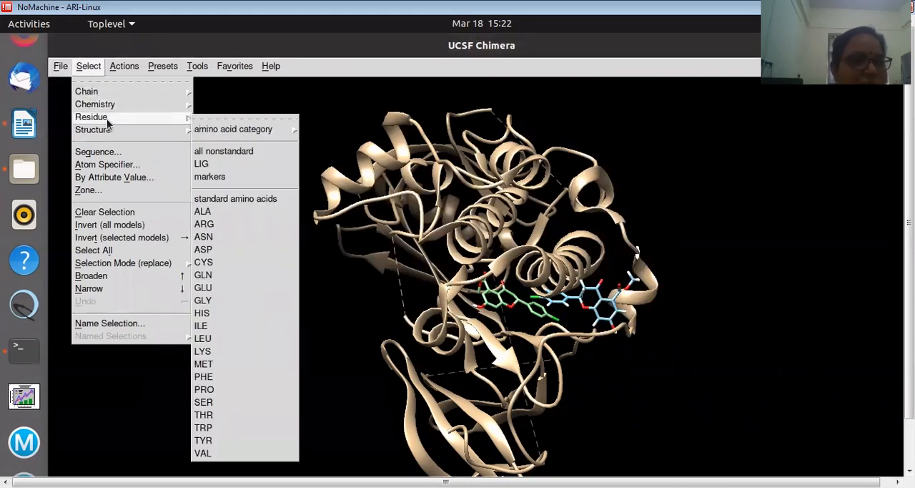
pyautogui.moveTo(100, 100)
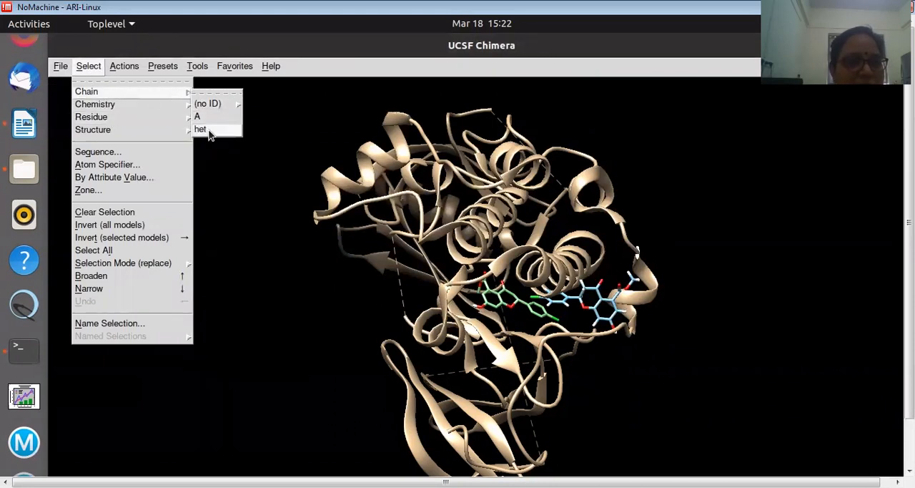
pyautogui.click(211, 135)
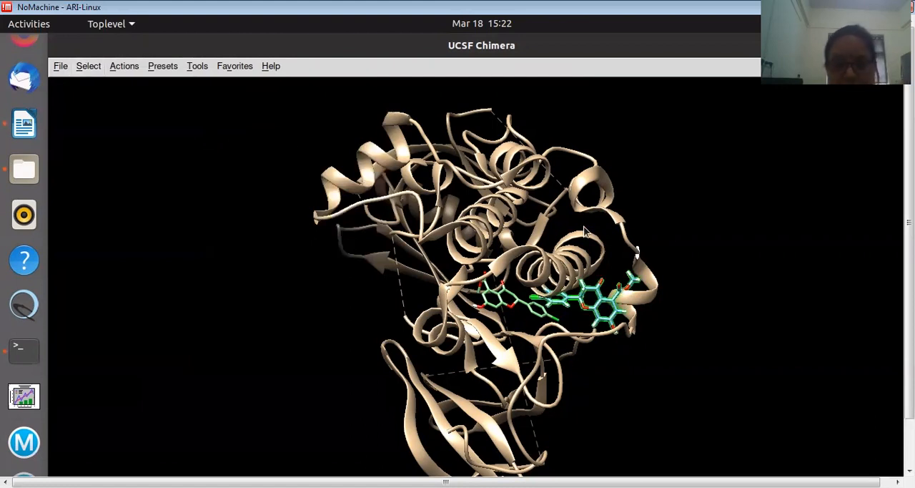
pyautogui.moveTo(591, 294)
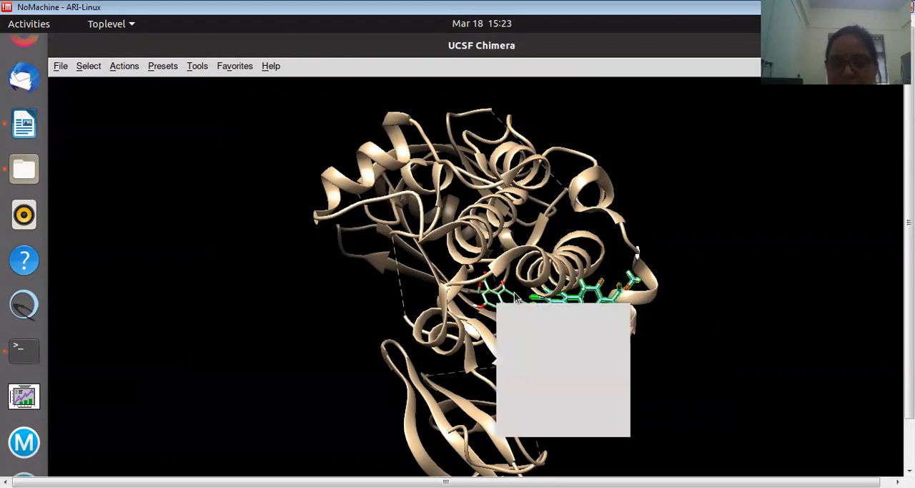
pyautogui.click(112, 70)
pyautogui.moveTo(118, 92)
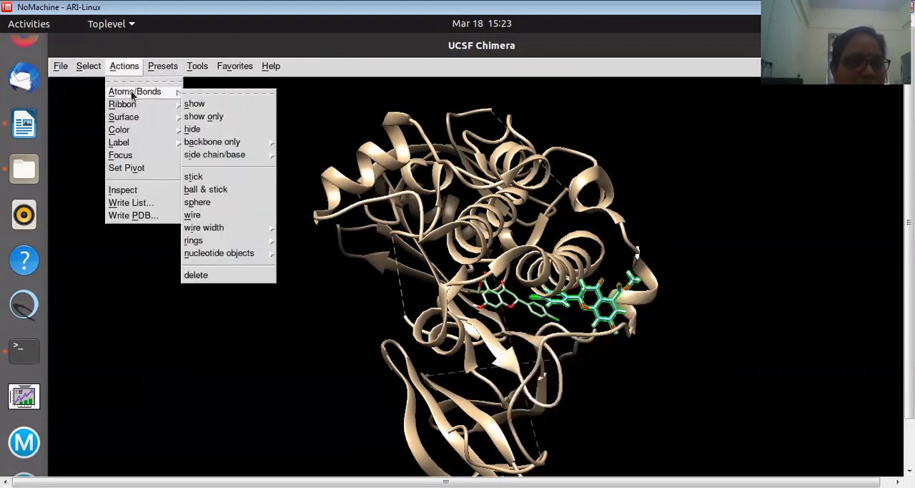
pyautogui.click(196, 274)
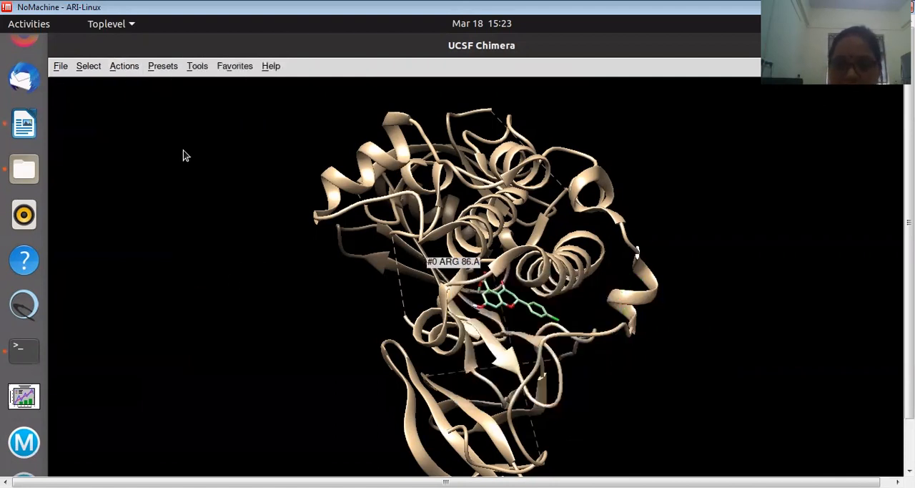
# Begin saving the models as a PDB file and look through the list of models included in the save
pyautogui.click(60, 66)
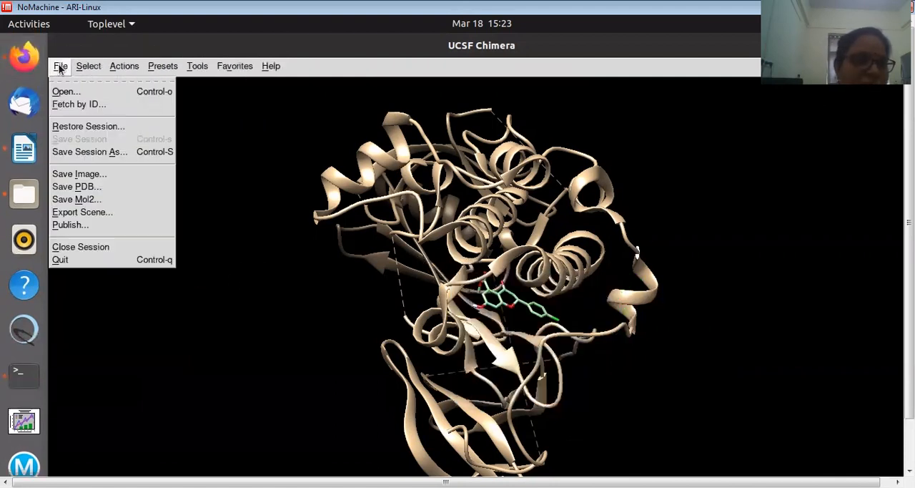
pyautogui.click(80, 187)
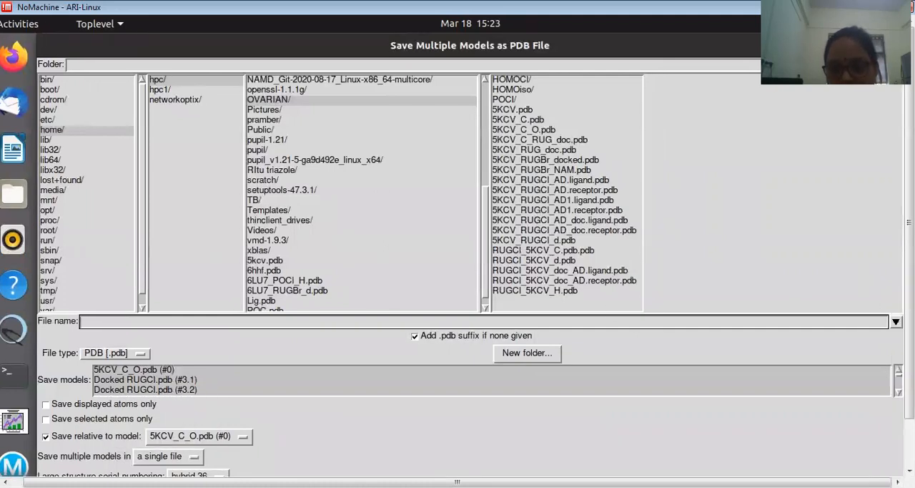
pyautogui.click(899, 392)
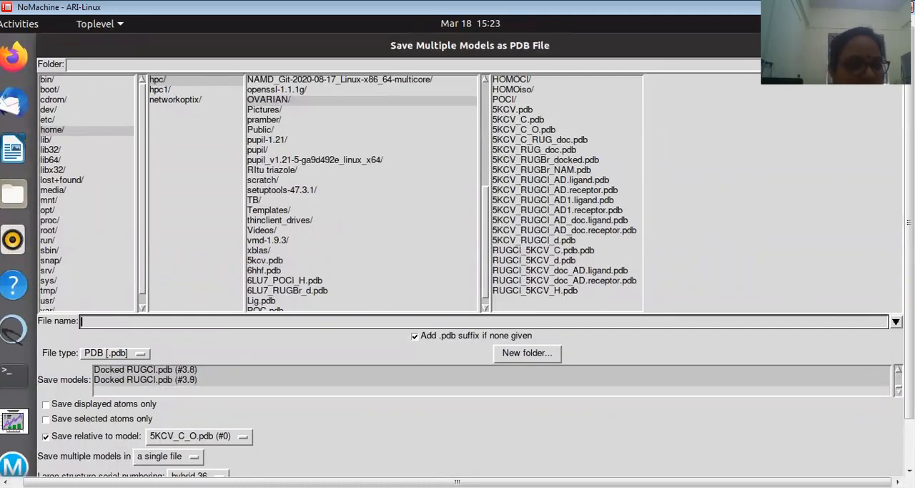
pyautogui.click(898, 372)
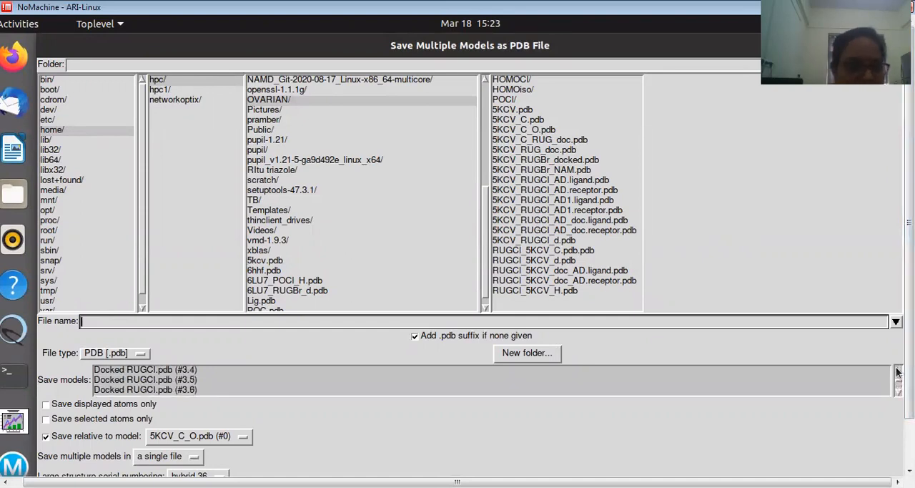
pyautogui.click(898, 372)
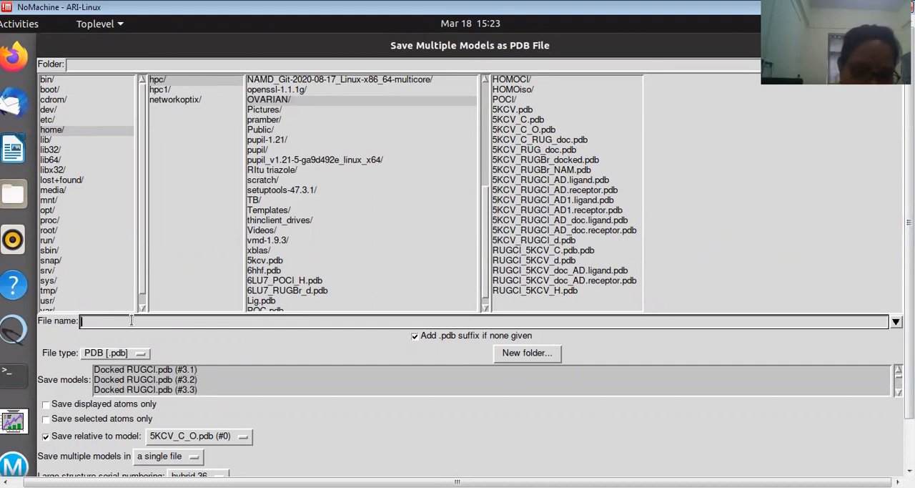
# Save the listed models to a single file named RUGCl_5KCV_MAE.pdb in the OVARIAN folder, relative to 5KCV_C_O.pdb
pyautogui.write('RUGCl_5KCV')
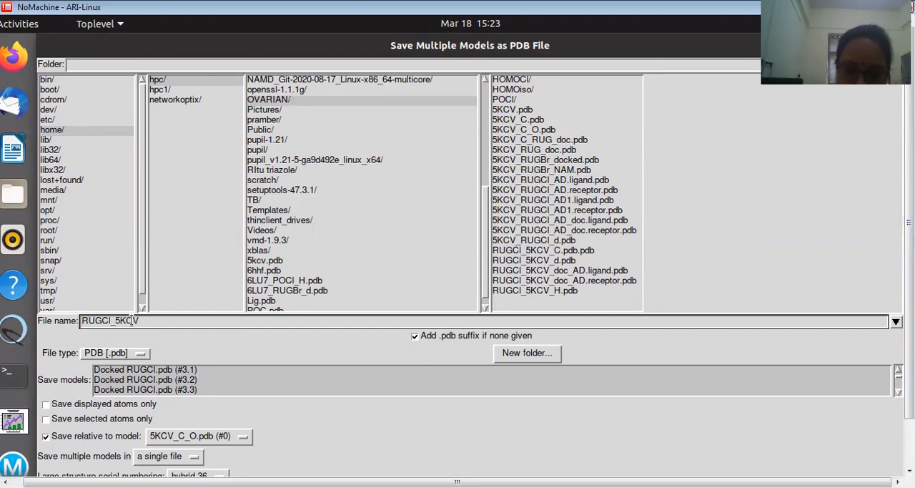
pyautogui.write('_doc')
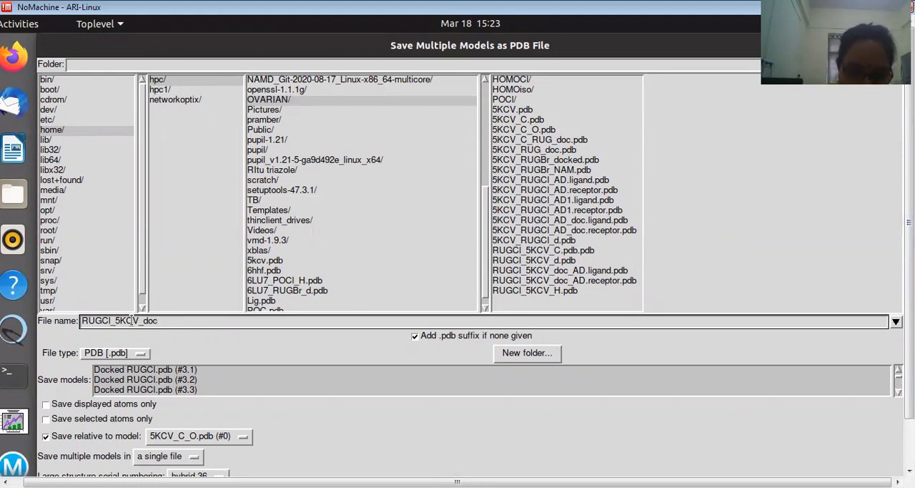
pyautogui.press('BackSpace')
pyautogui.press('BackSpace')
pyautogui.write('MAE')
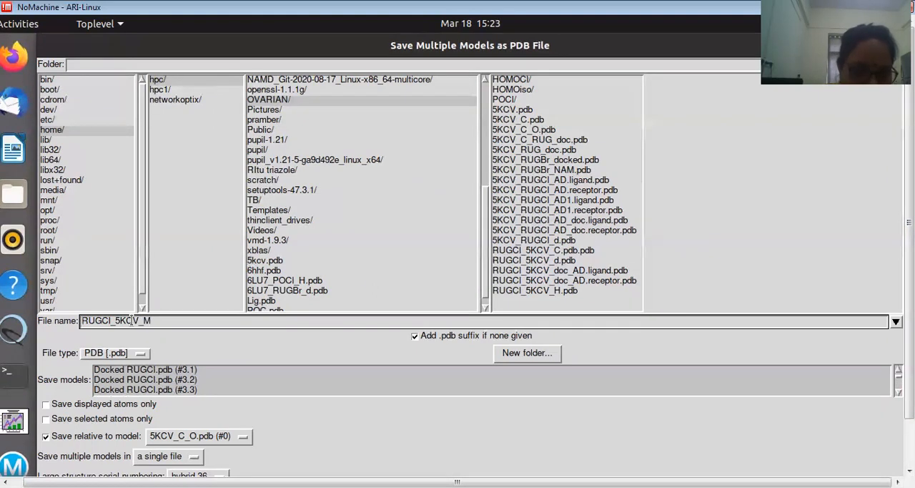
pyautogui.write('.pdb')
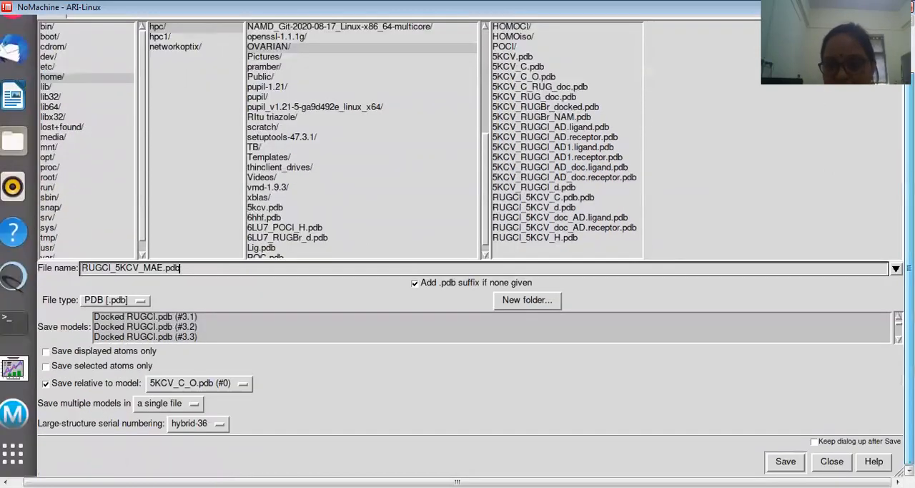
pyautogui.click(786, 462)
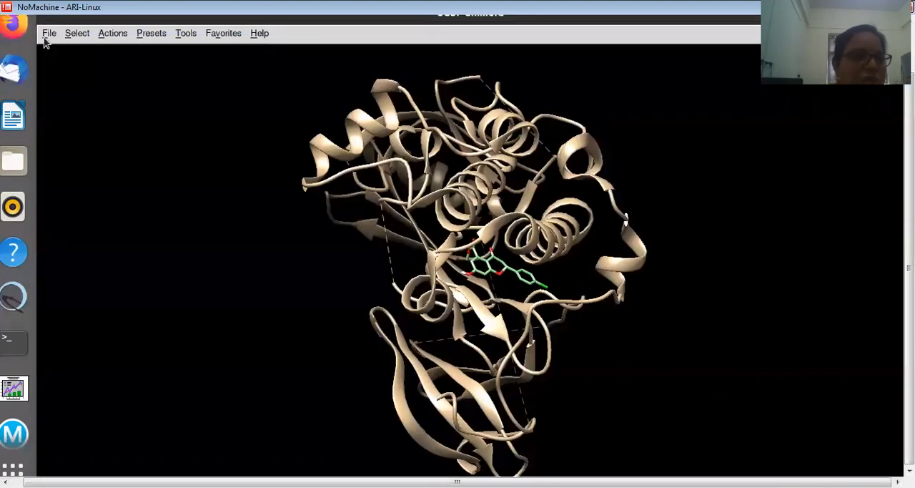
# Save 5KCV_C_O.pdb (#0) and the first docked RUGCl pose (#3.1) to a single PDB file named RUGCl_5KCV_NAM.pdb, relative to 5KCV_C_O.pdb
pyautogui.click(48, 66)
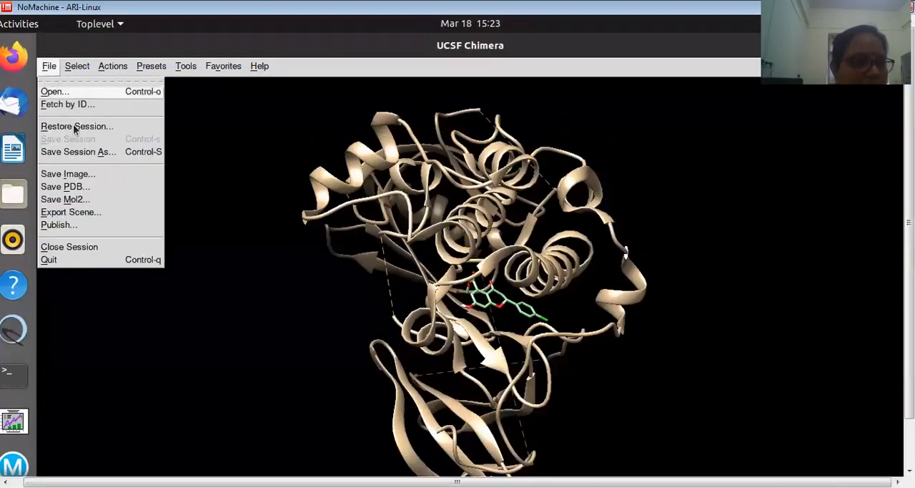
pyautogui.click(75, 187)
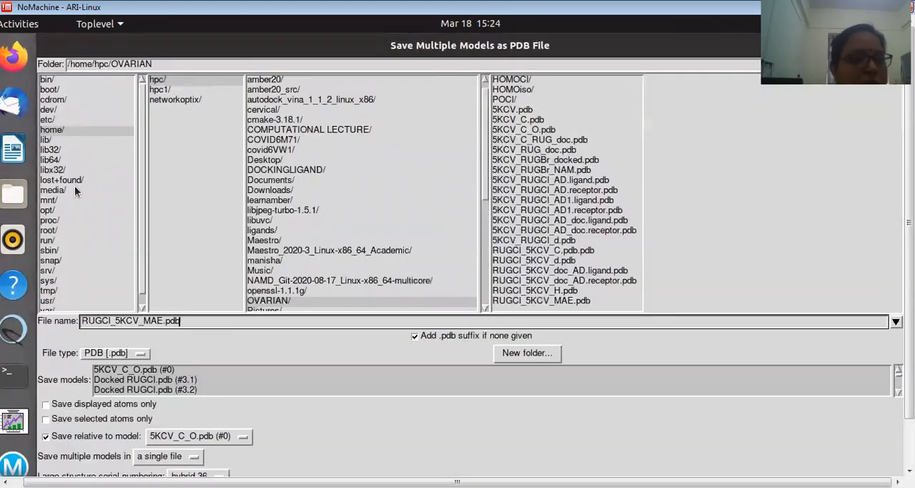
pyautogui.click(165, 321)
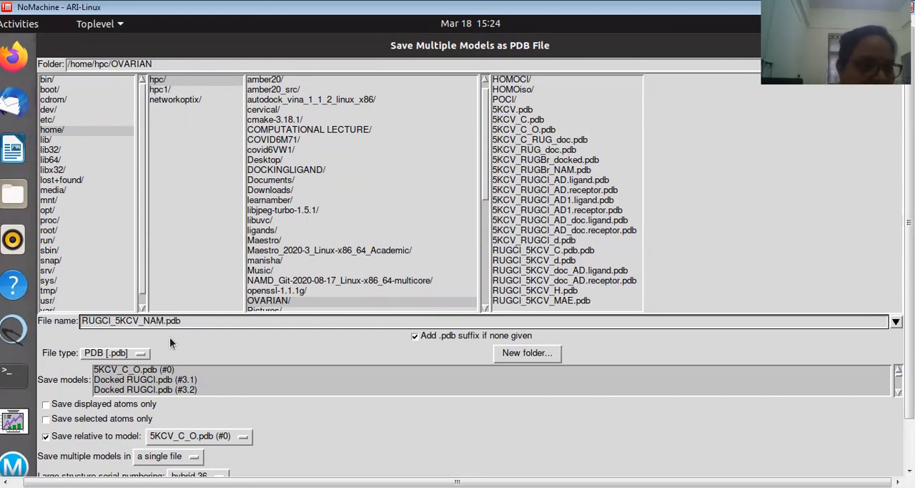
pyautogui.click(149, 370)
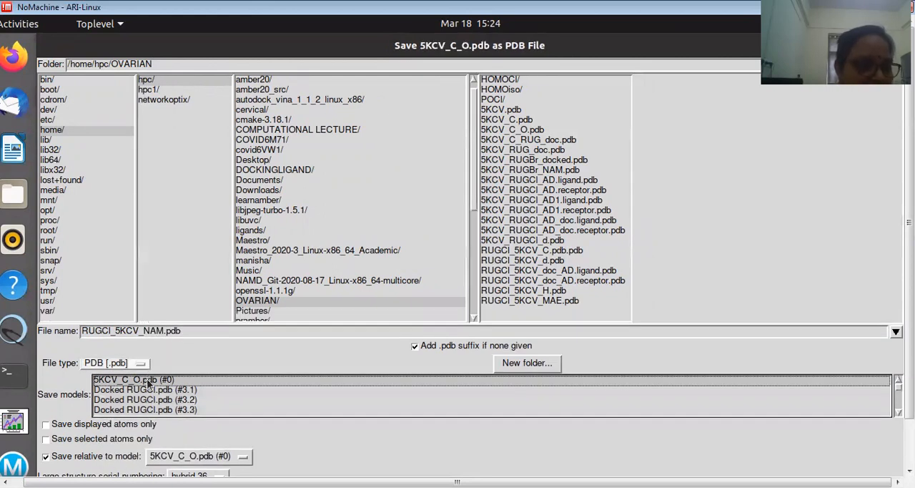
pyautogui.keyDown('ctrl'); pyautogui.click(148, 390); pyautogui.keyUp('ctrl')
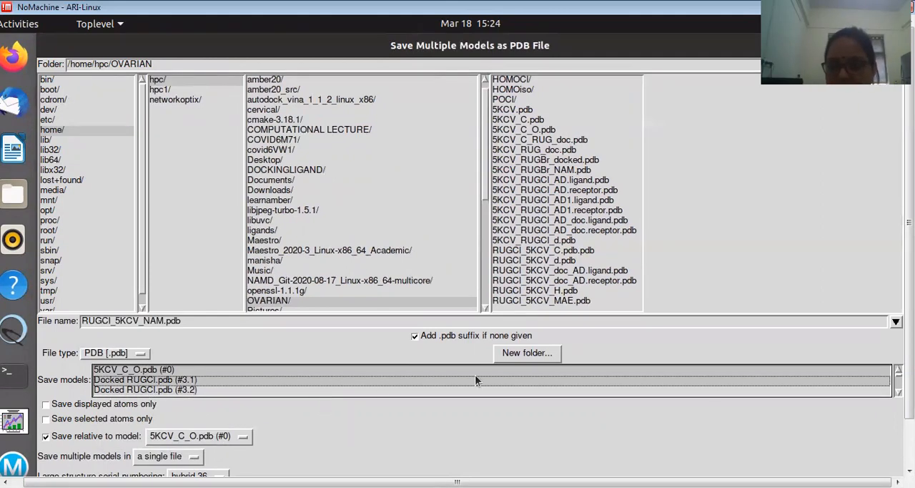
pyautogui.scroll(-3, 458, 246)
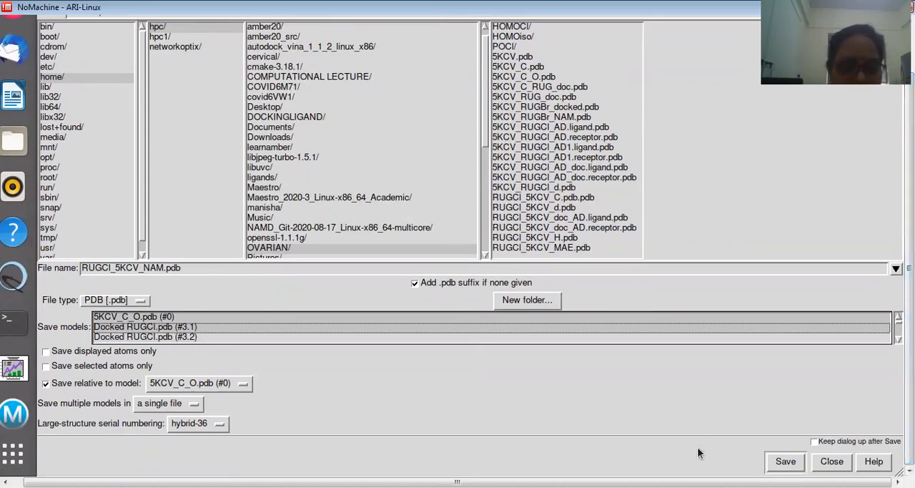
pyautogui.click(785, 462)
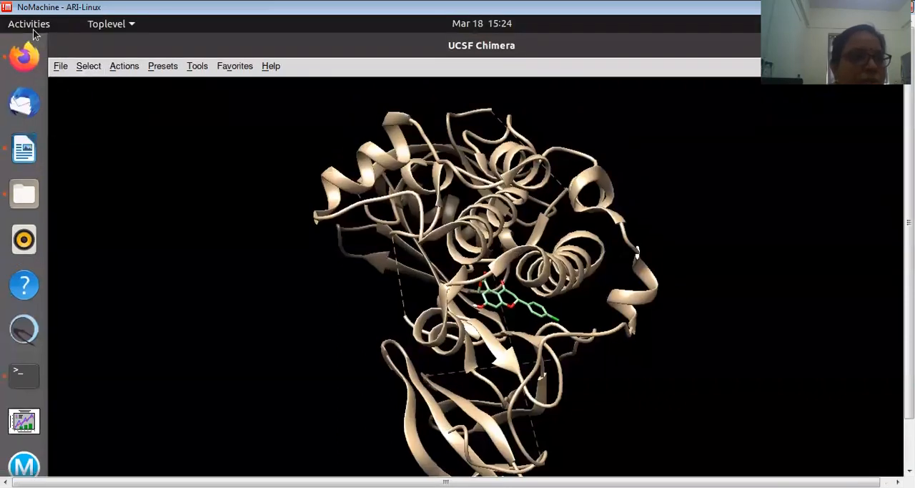
# Bring up the ViewDock results window and save the docking results in the OVARIAN folder as 5KCV_RUGCl_AD_Summary.pdbqt
pyautogui.click(30, 25)
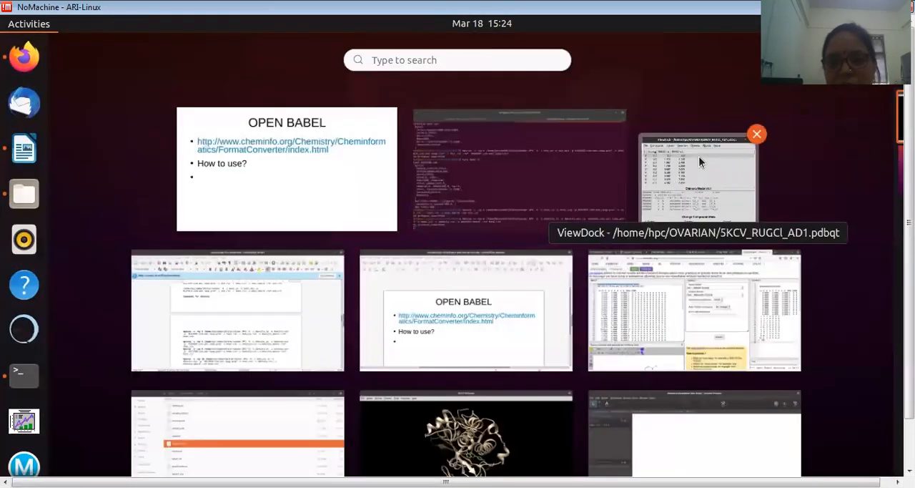
pyautogui.click(698, 156)
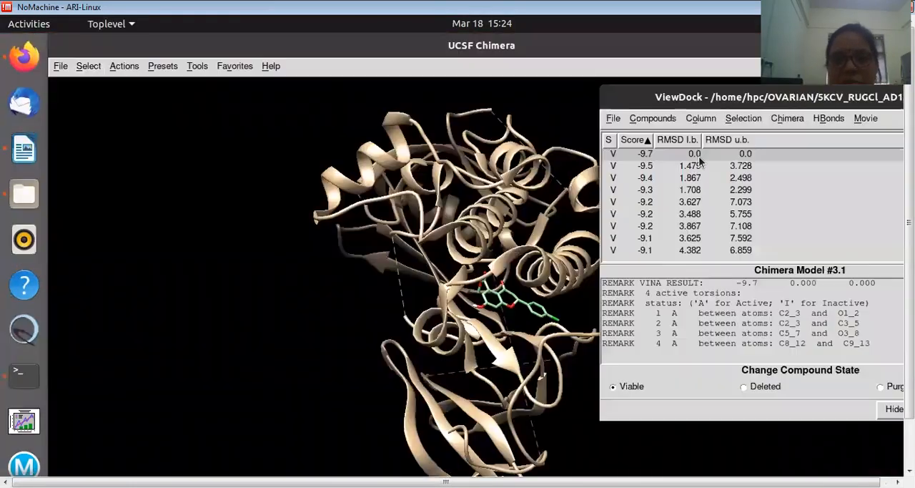
pyautogui.click(615, 118)
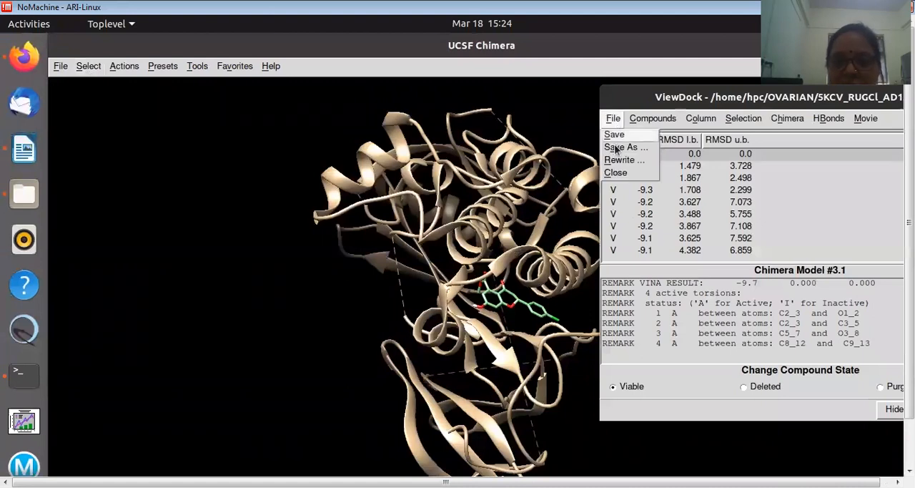
pyautogui.click(618, 148)
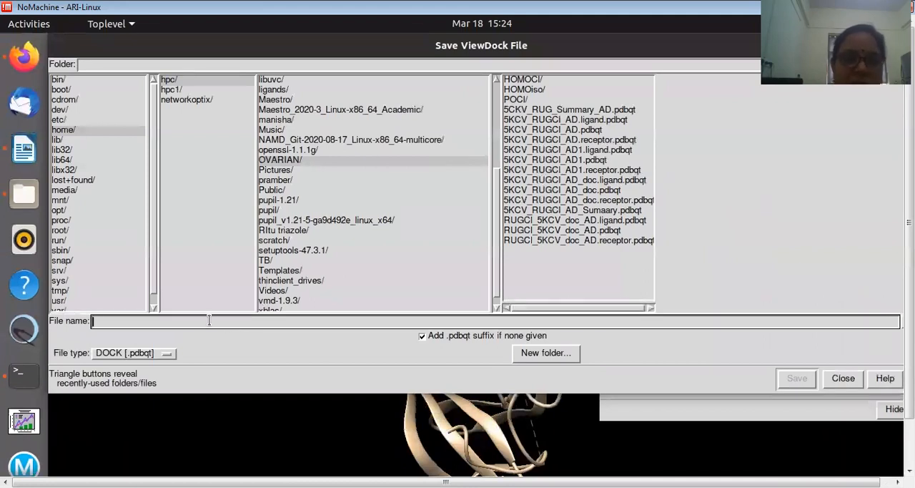
pyautogui.write('5K')
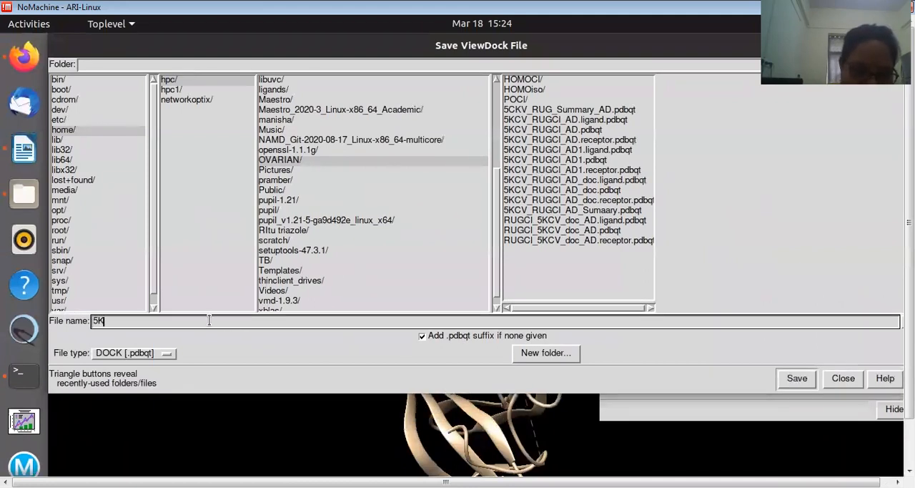
pyautogui.write('CV_')
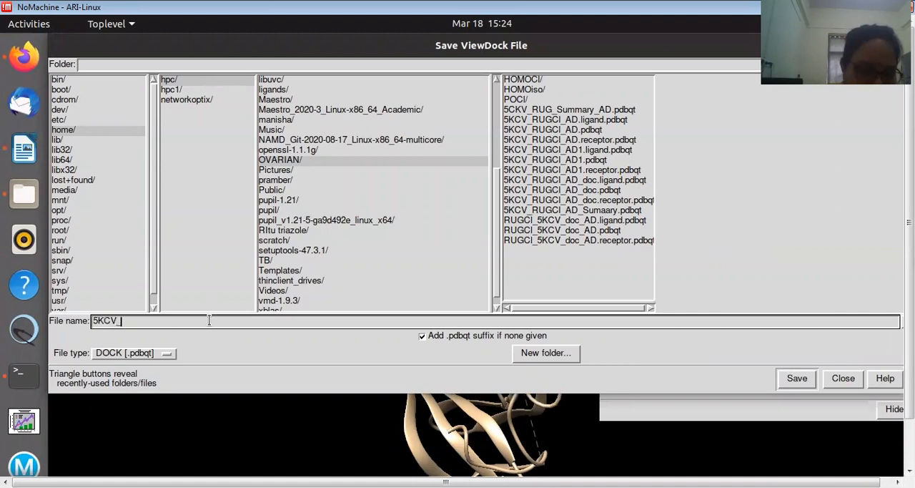
pyautogui.write('R')
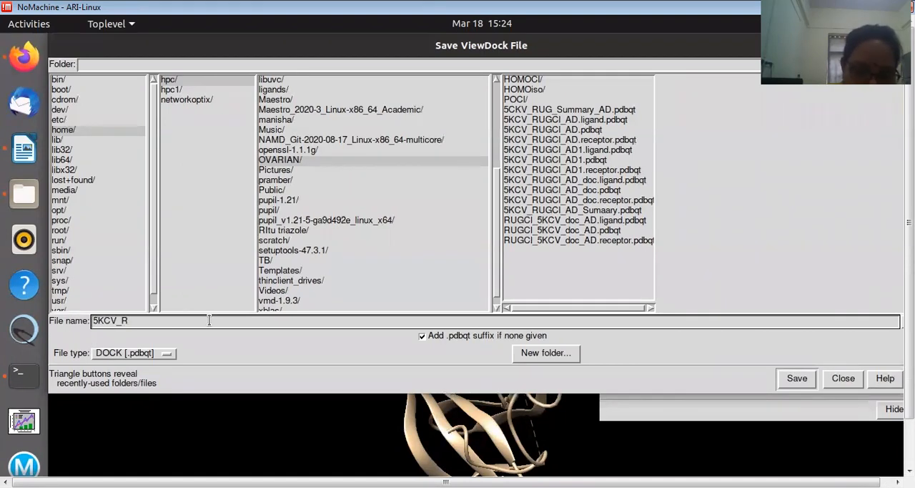
pyautogui.write('UGCI_AD')
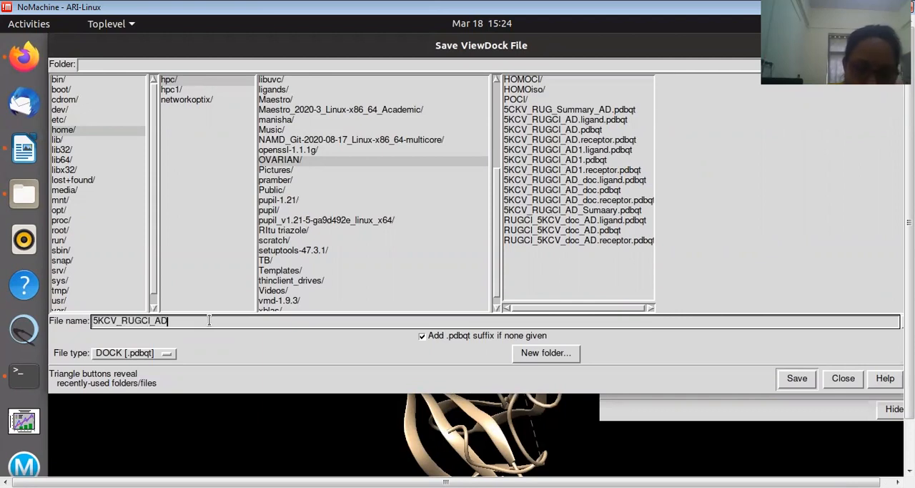
pyautogui.write('_S')
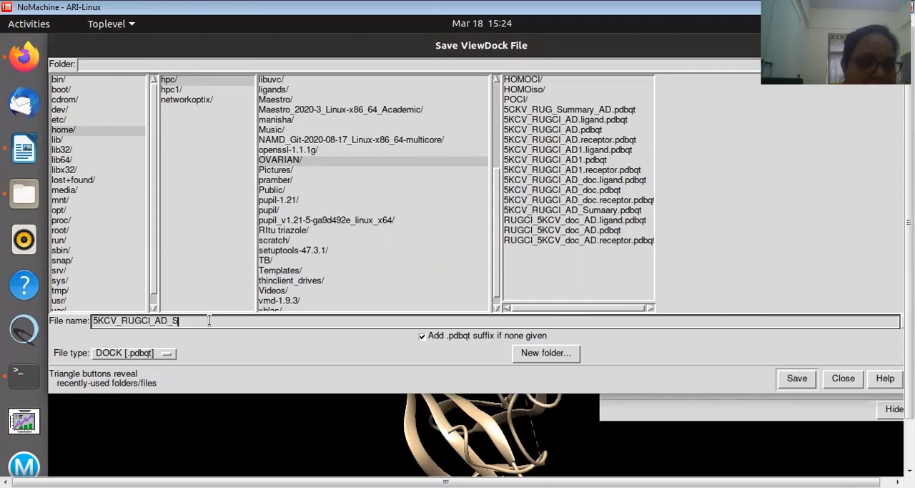
pyautogui.write('ummar')
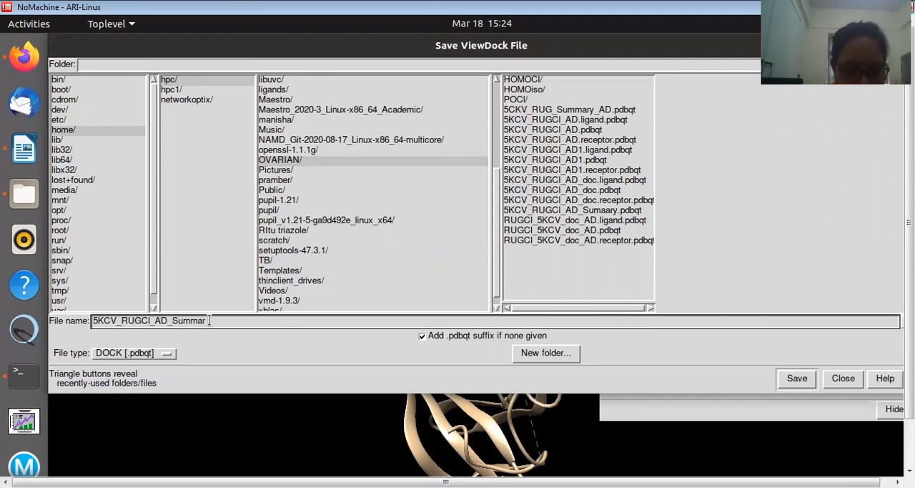
pyautogui.write('y.pdb')
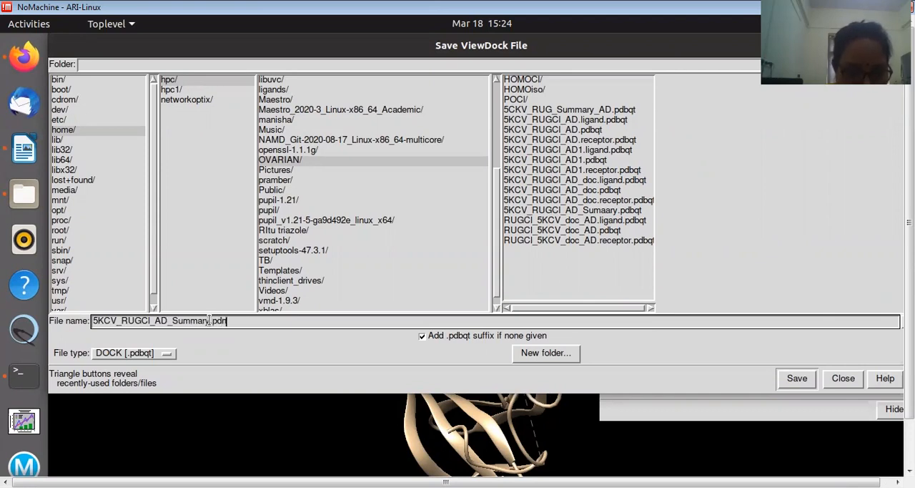
pyautogui.write('qt')
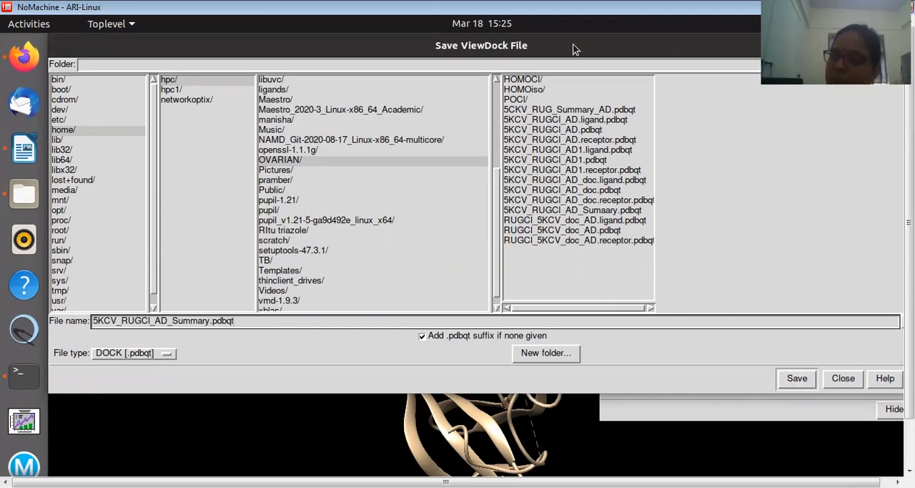
pyautogui.moveTo(573, 45); pyautogui.dragTo(573, 83)
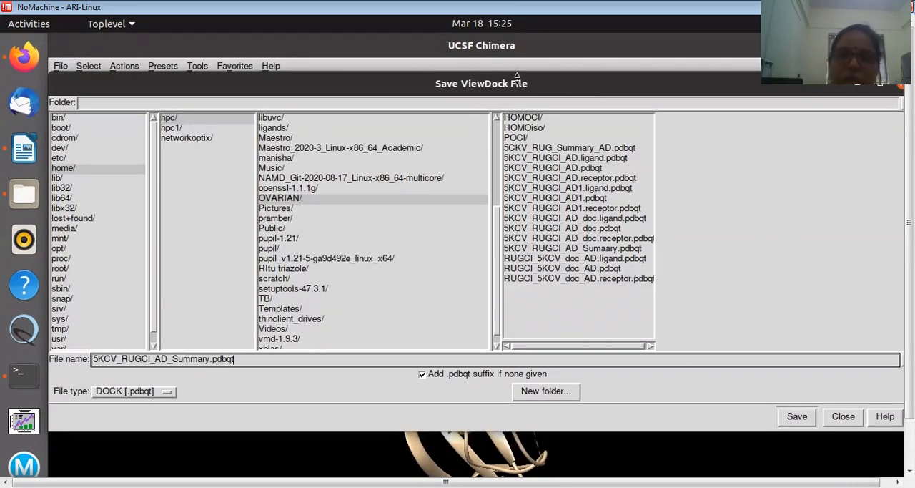
pyautogui.moveTo(705, 76)
pyautogui.mouseDown()
pyautogui.moveTo(660, 76)
pyautogui.moveTo(691, 73)
pyautogui.mouseUp()
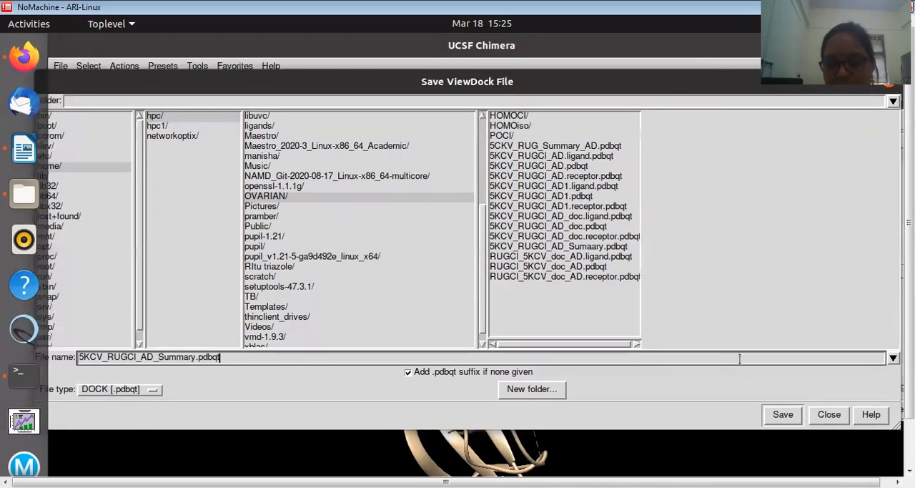
pyautogui.click(782, 415)
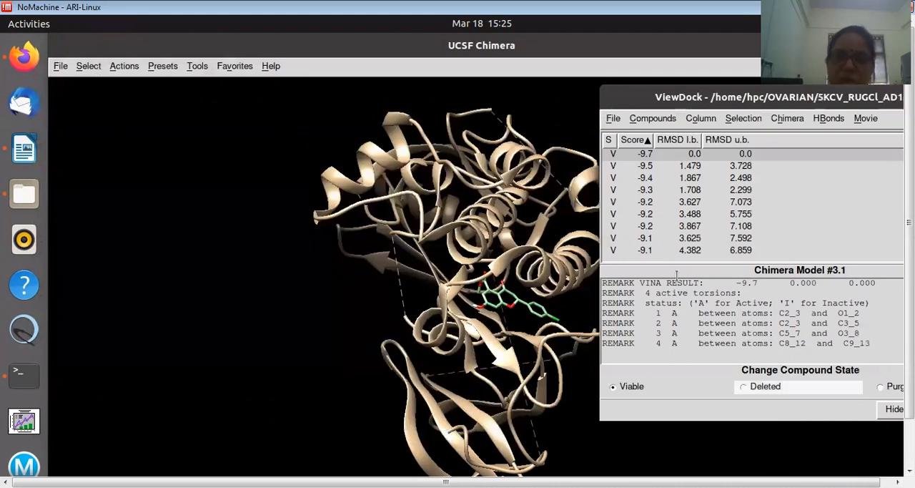
# Purge every docked pose from the second to the last, and choose the remaining best-scoring pose
pyautogui.click(622, 166)
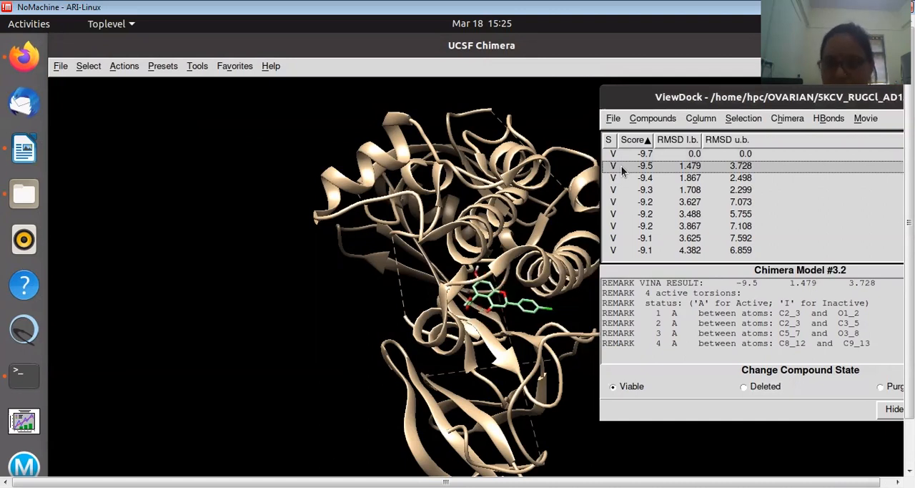
pyautogui.hotkey('shift', 'Down')
pyautogui.hotkey('shift', 'Down')
pyautogui.hotkey('shift', 'Down')
pyautogui.hotkey('shift', 'Down')
pyautogui.hotkey('shift', 'Down')
pyautogui.hotkey('shift', 'Down')
pyautogui.hotkey('shift', 'Down')
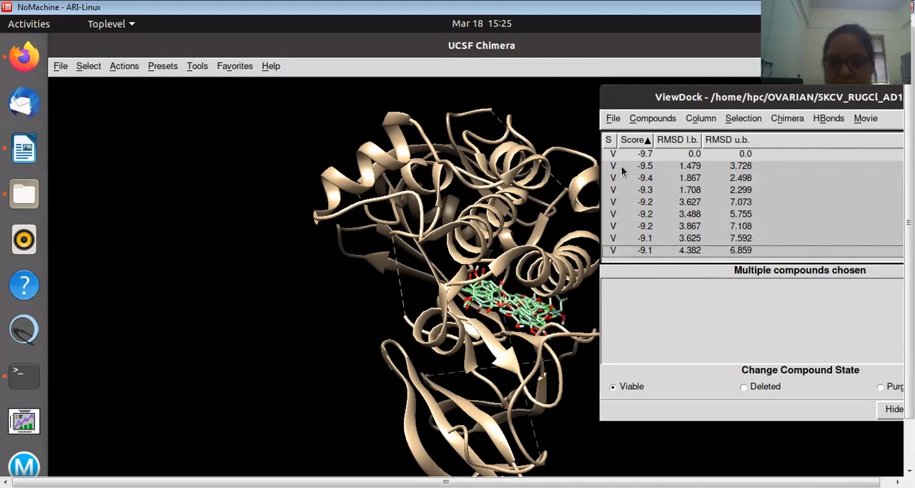
pyautogui.click(869, 387)
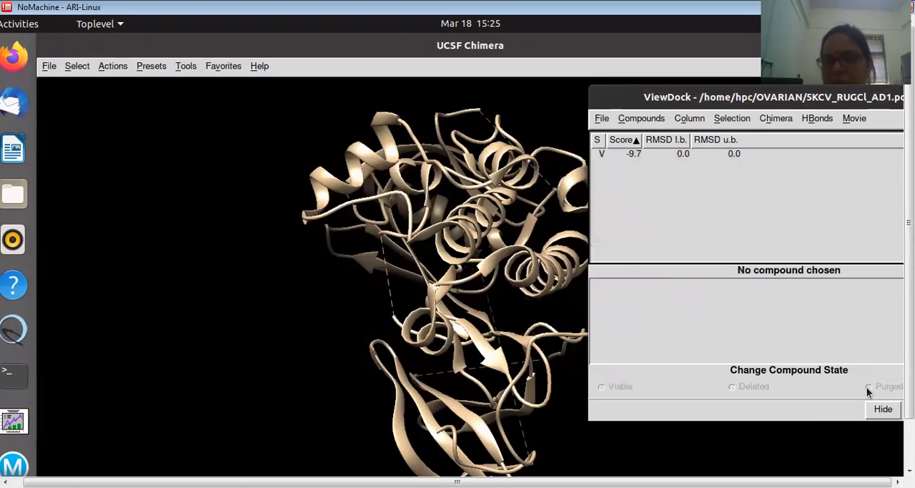
pyautogui.click(637, 154)
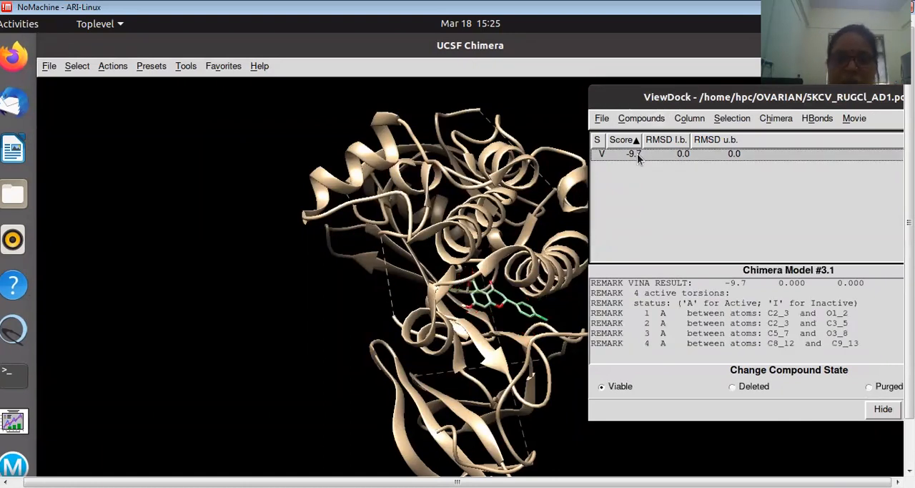
# Try to rewrite the ViewDock file without purged poses as 5KCV_RUGCl_d.pdb, with the automatic .pdbqt suffix off, declining to overwrite the existing file
pyautogui.click(601, 119)
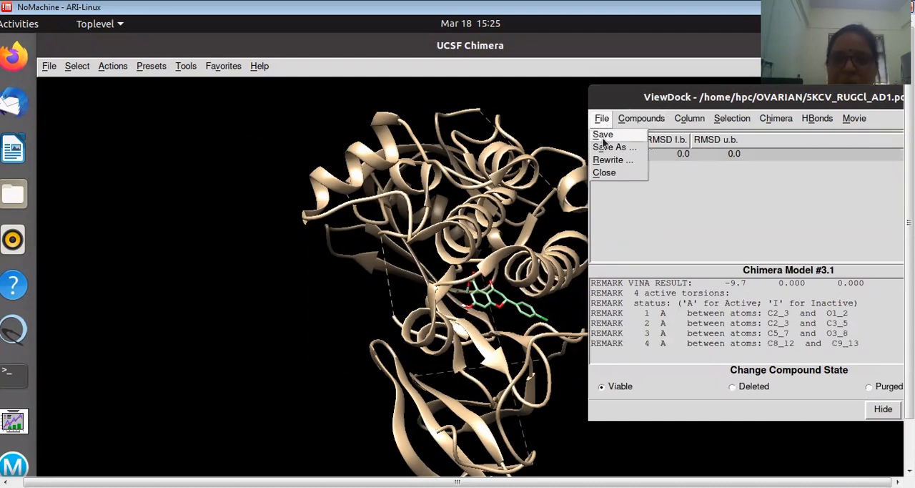
pyautogui.click(605, 160)
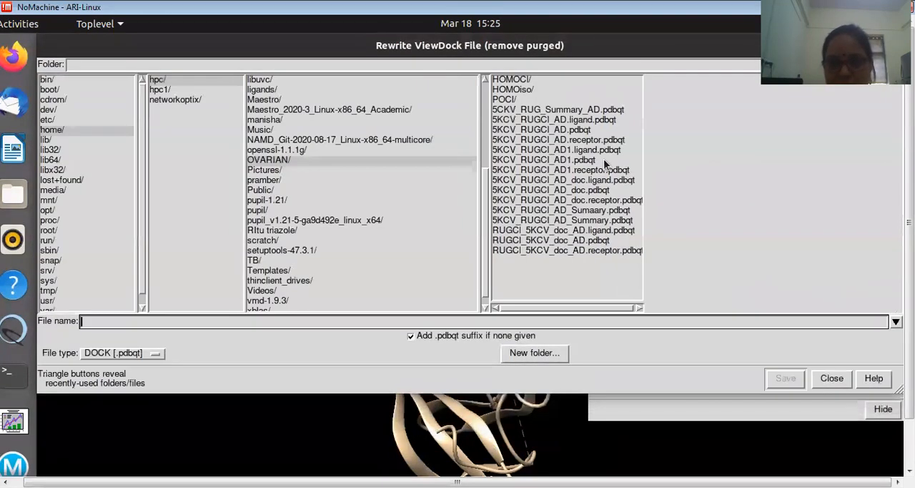
pyautogui.write('5KCV')
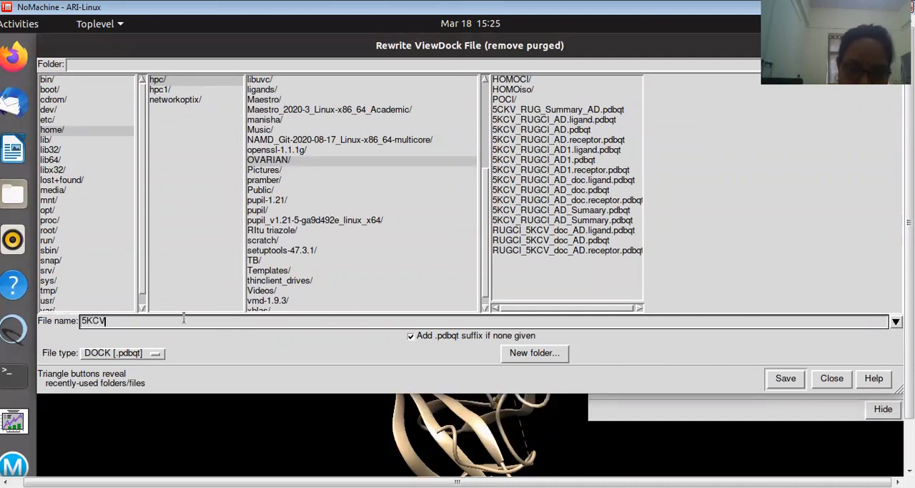
pyautogui.write('_RUG')
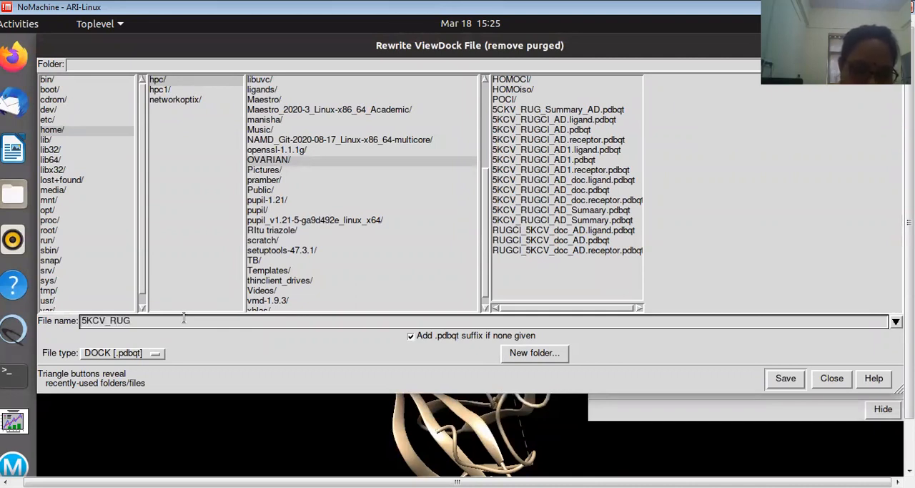
pyautogui.write('CI')
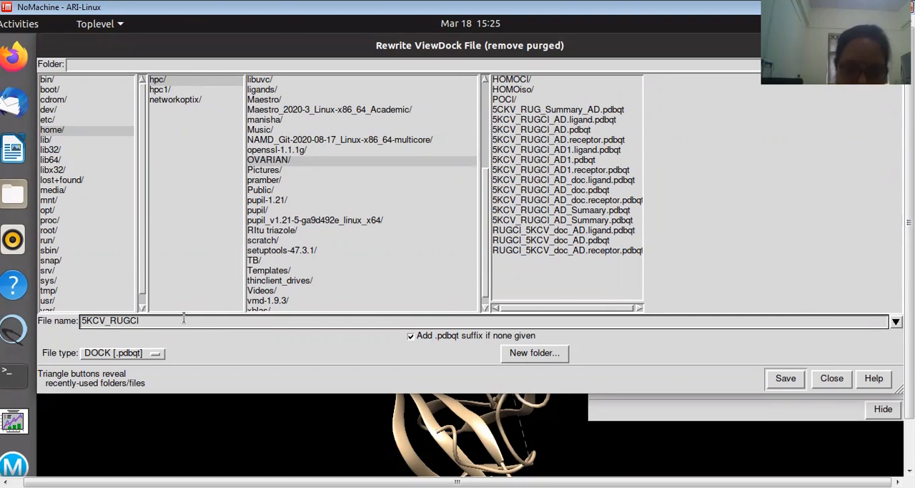
pyautogui.write('_d')
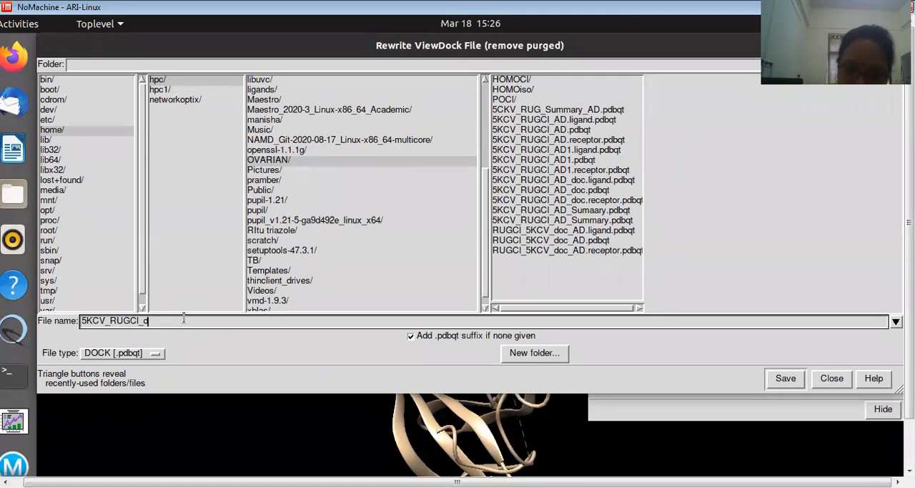
pyautogui.write('.pdb')
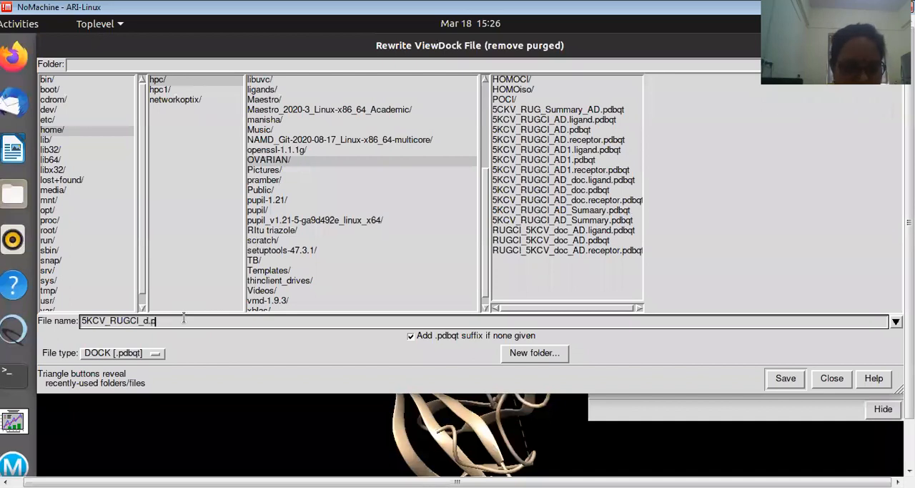
pyautogui.click(410, 337)
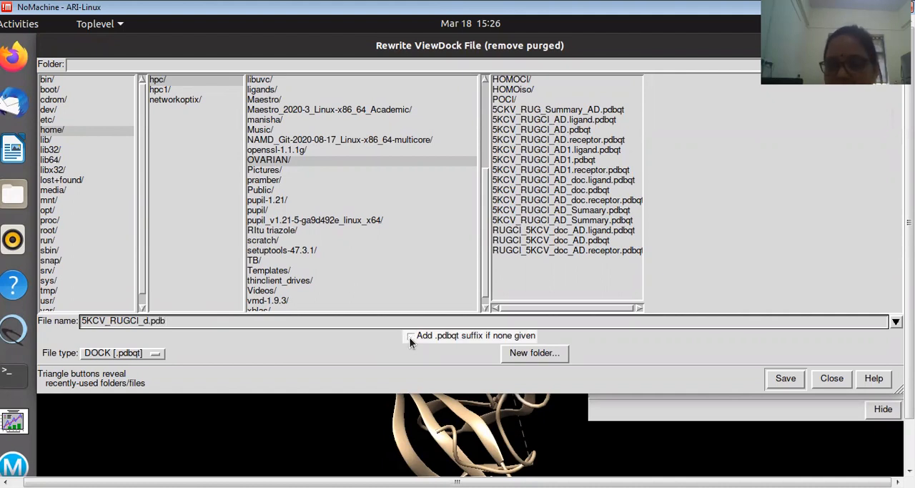
pyautogui.click(785, 379)
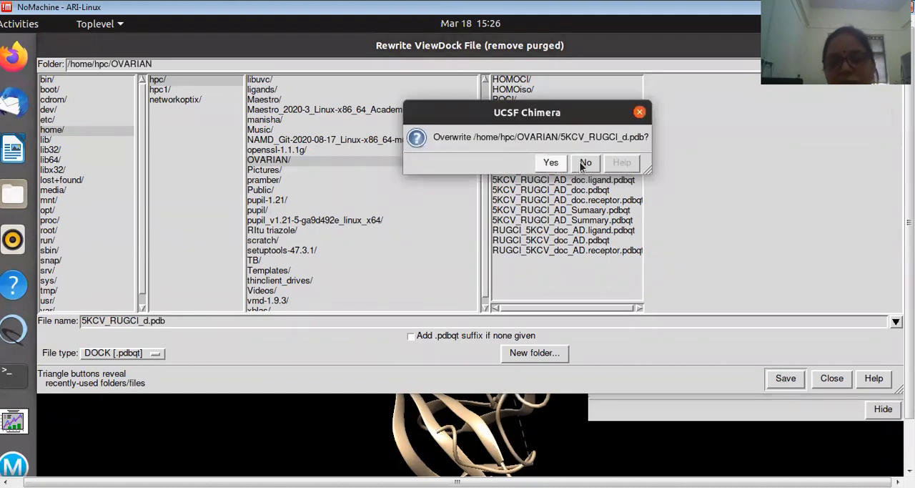
pyautogui.click(586, 163)
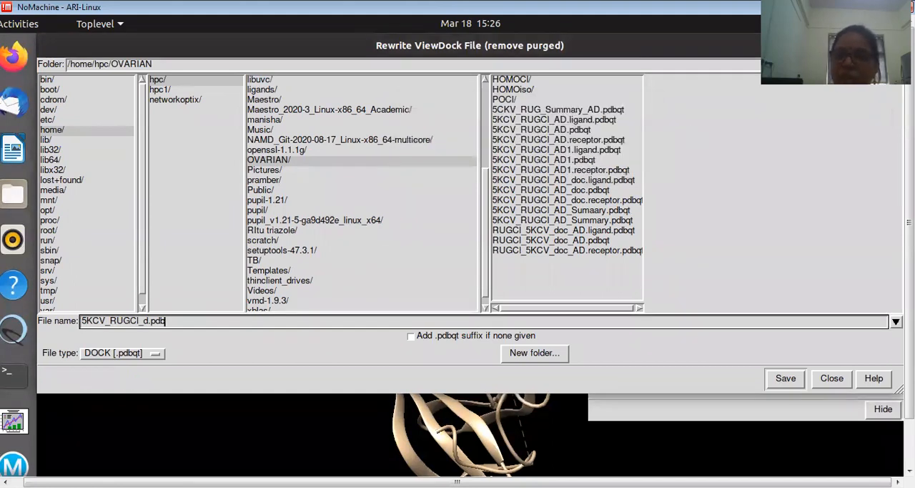
pyautogui.press('Return')
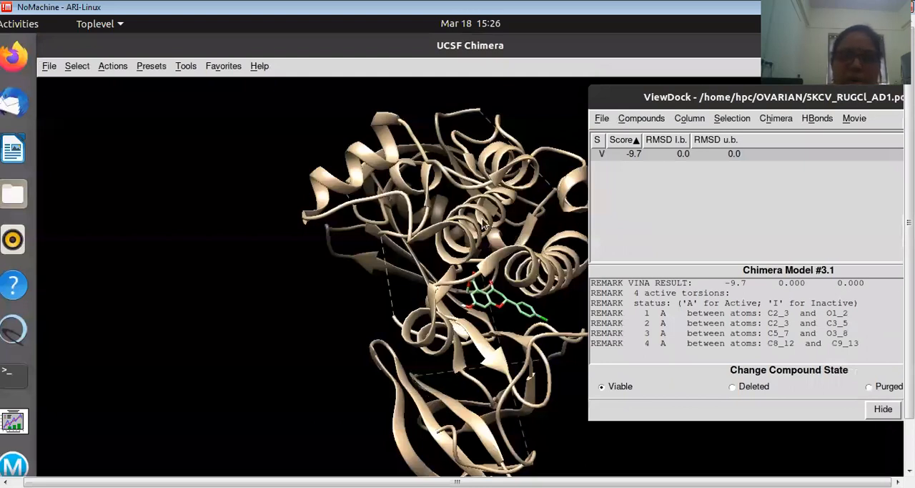
# Close the ViewDock results without saving changes, and switch to the Maestro window
pyautogui.click(602, 118)
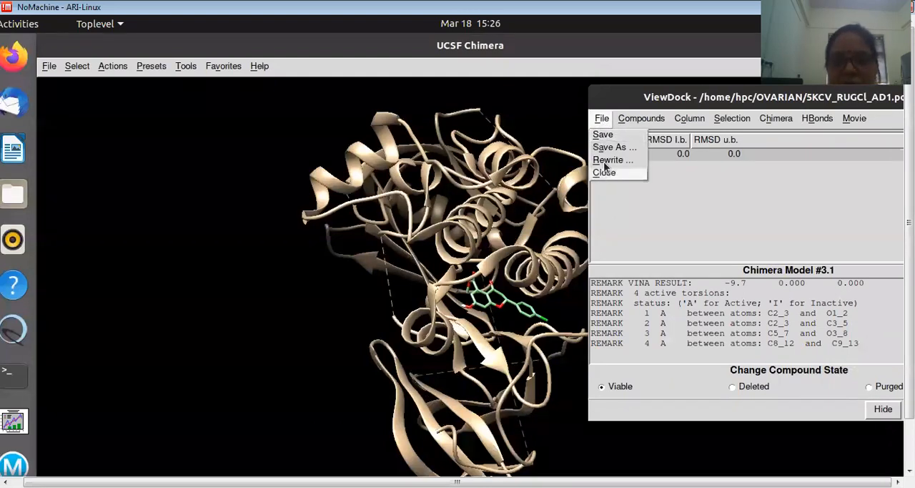
pyautogui.click(604, 173)
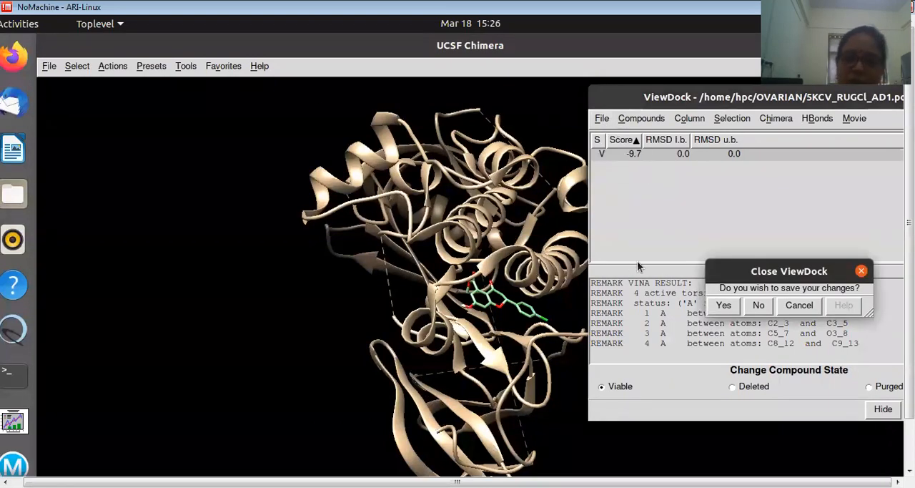
pyautogui.click(752, 306)
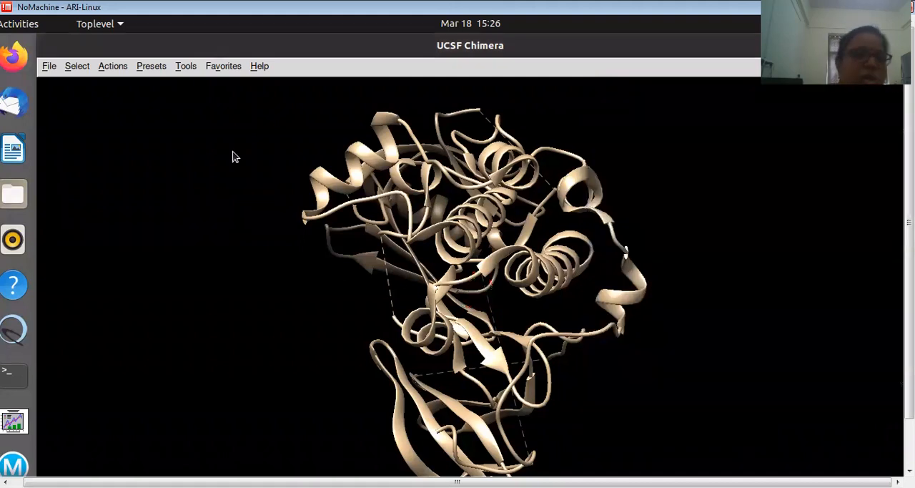
pyautogui.click(29, 24)
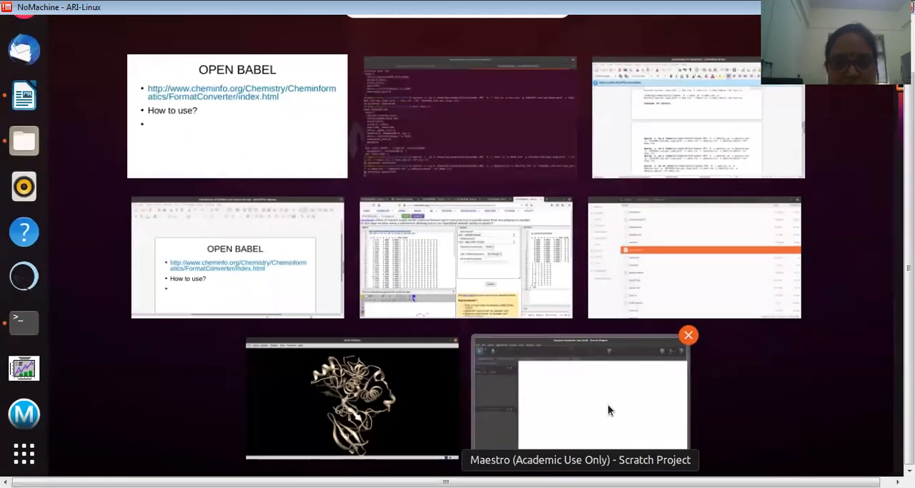
pyautogui.click(607, 404)
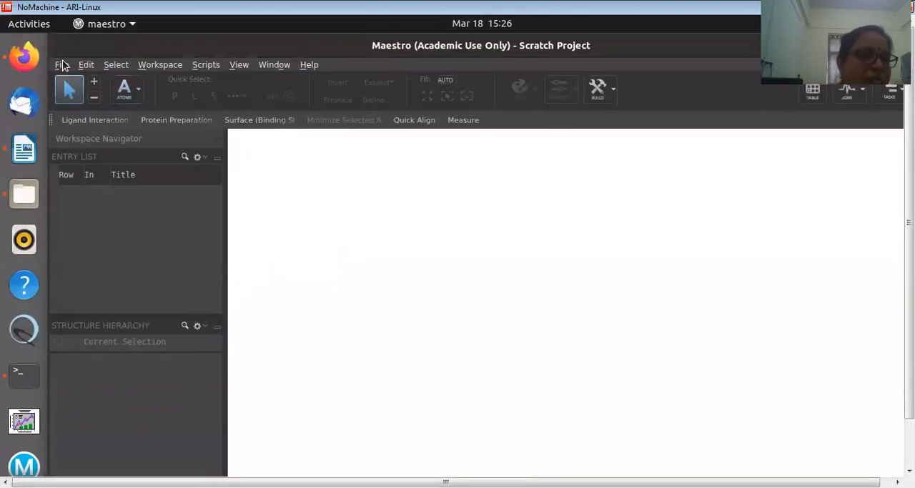
# Try to import a structure from the OVARIAN folder in the home directory, and dismiss the import progress window
pyautogui.click(63, 66)
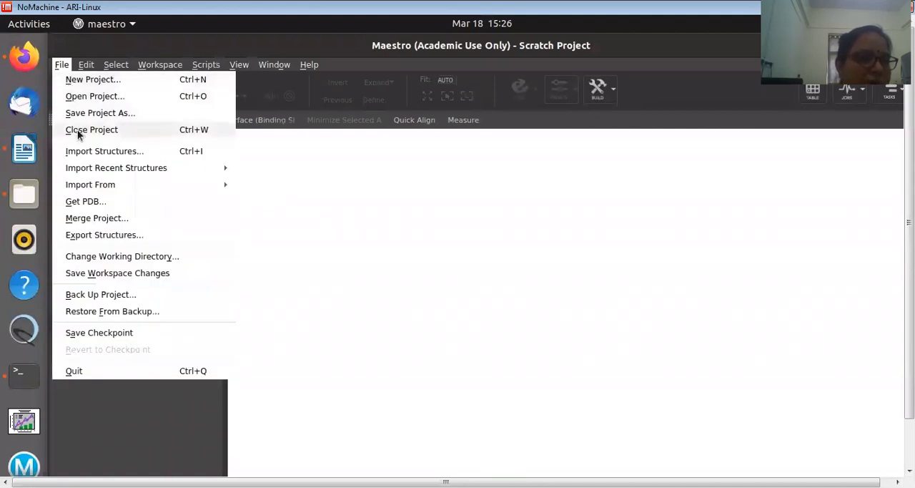
pyautogui.click(81, 153)
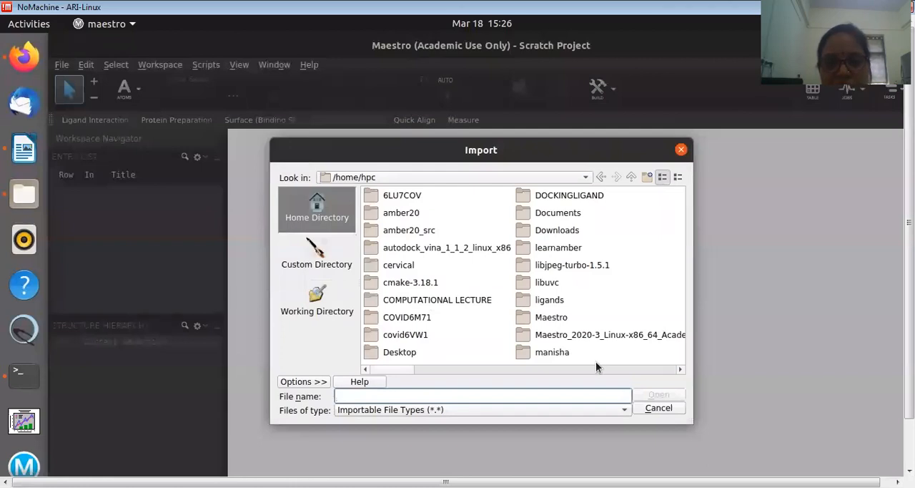
pyautogui.scroll(-5, 591, 367)
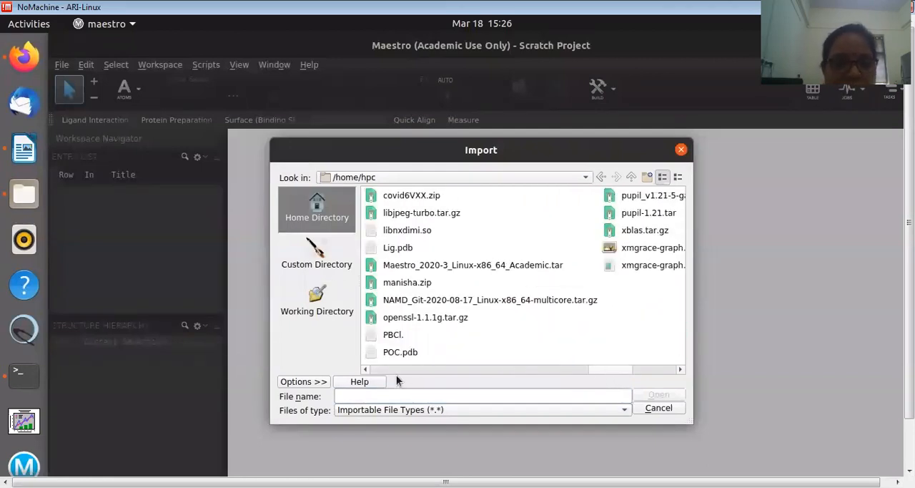
pyautogui.click(366, 369)
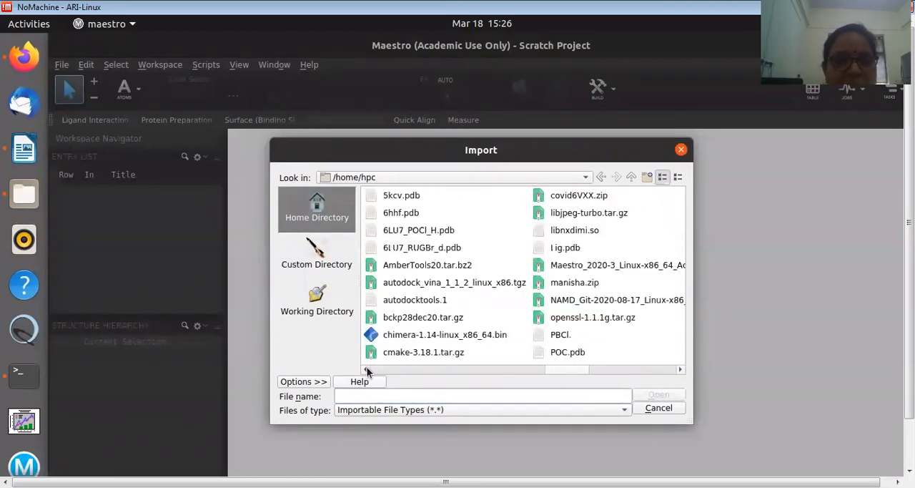
pyautogui.click(366, 369)
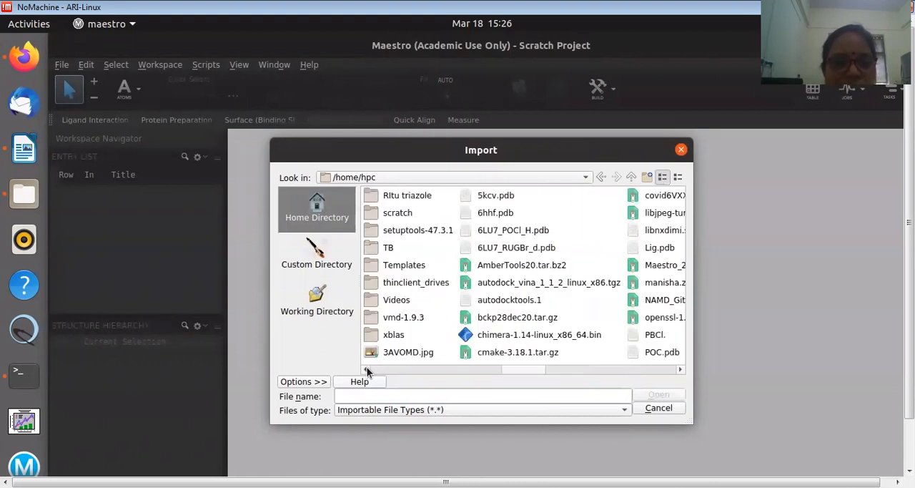
pyautogui.click(366, 369)
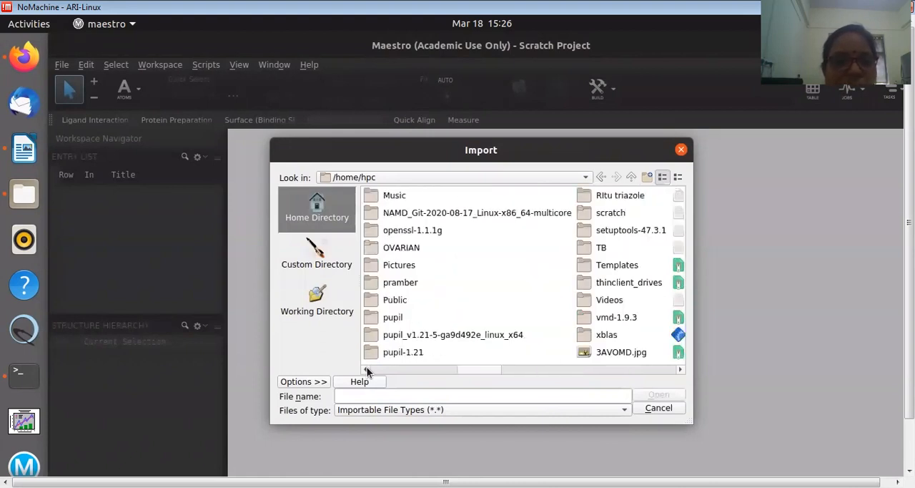
pyautogui.click(404, 247)
pyautogui.doubleClick(404, 248)
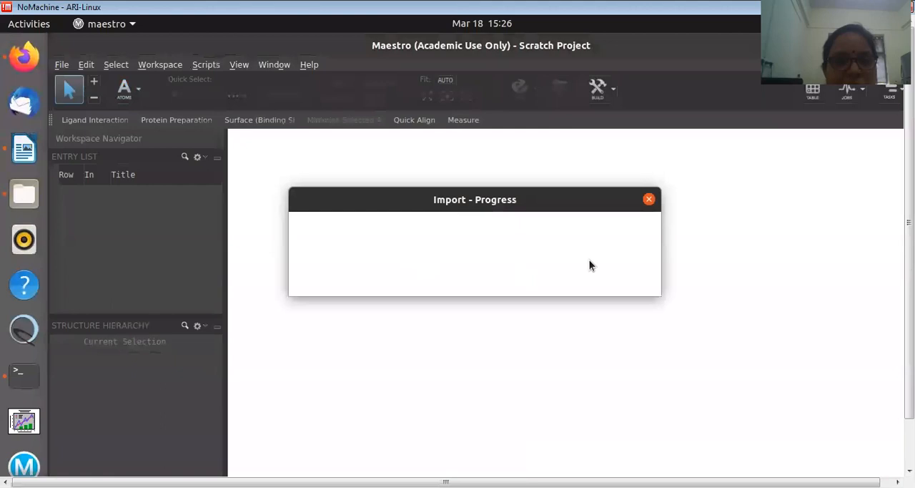
pyautogui.click(650, 201)
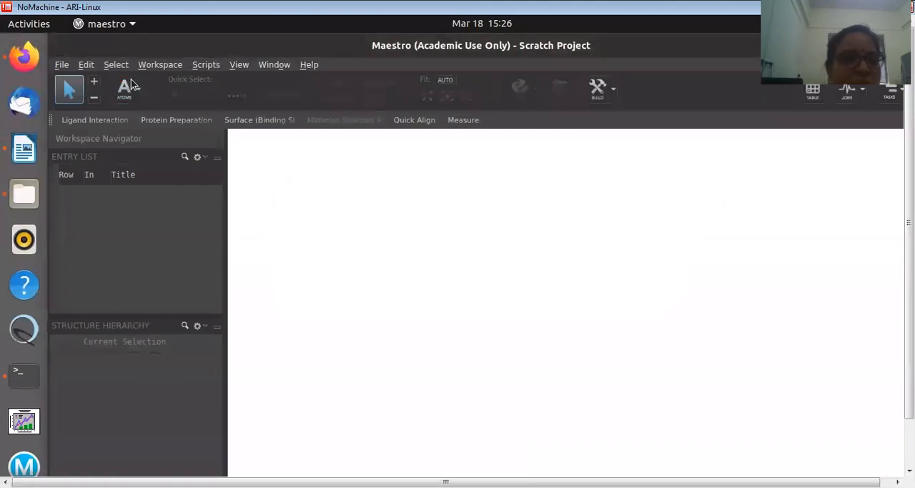
# Import the structure file 5KCV_RUG_doc.pdb from the OVARIAN folder
pyautogui.click(62, 65)
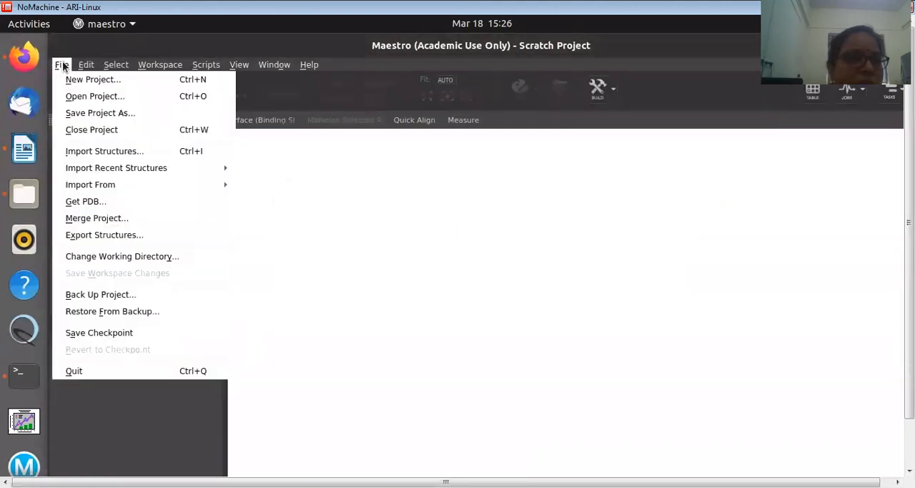
pyautogui.click(86, 151)
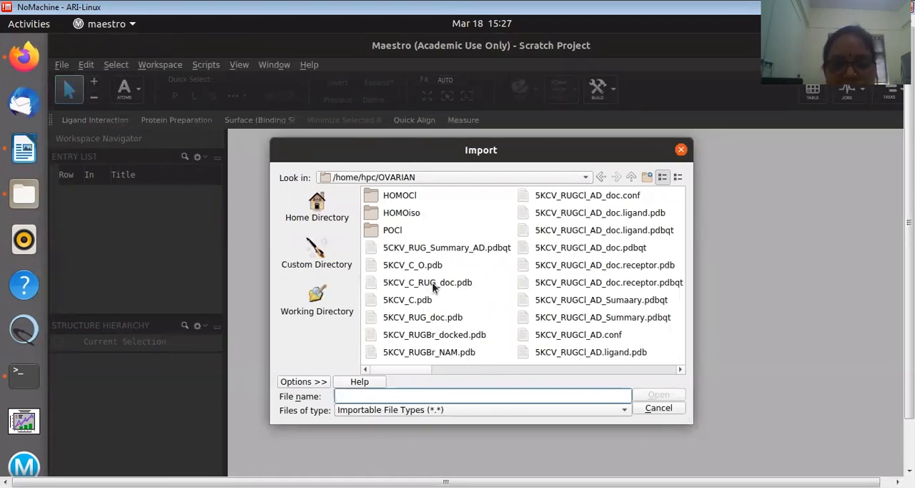
pyautogui.click(432, 319)
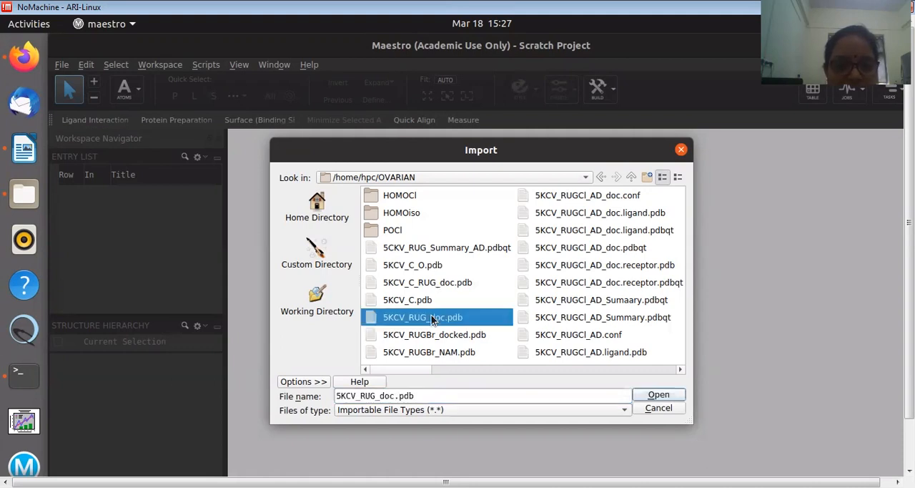
pyautogui.click(648, 398)
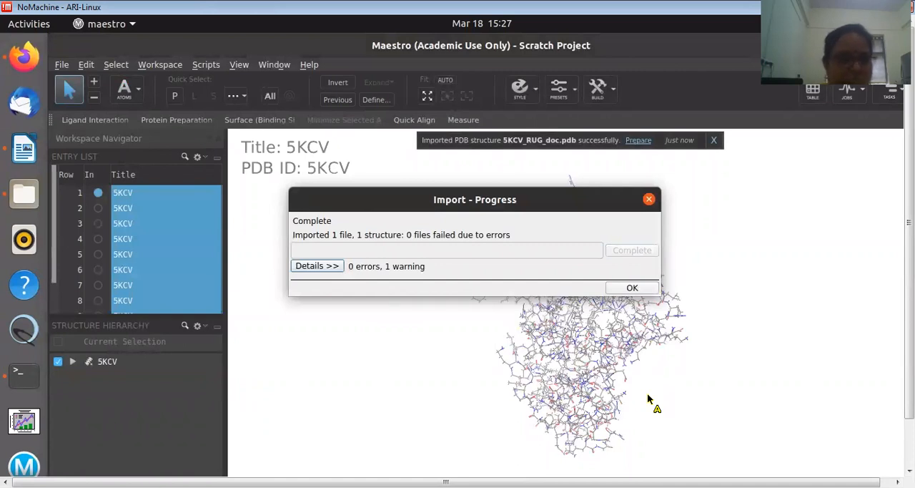
pyautogui.click(633, 287)
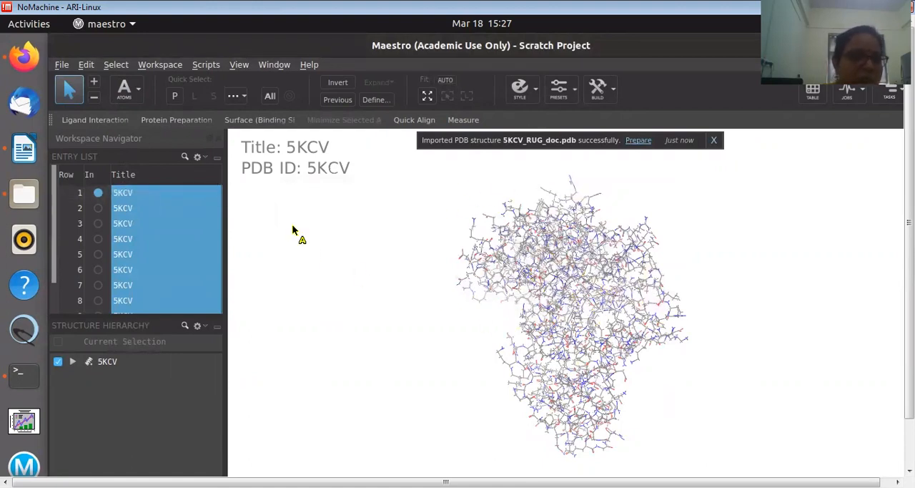
# Examine the imported ligand poses in entry rows 2, 3, 4 and 6 one at a time in the workspace
pyautogui.click(98, 209)
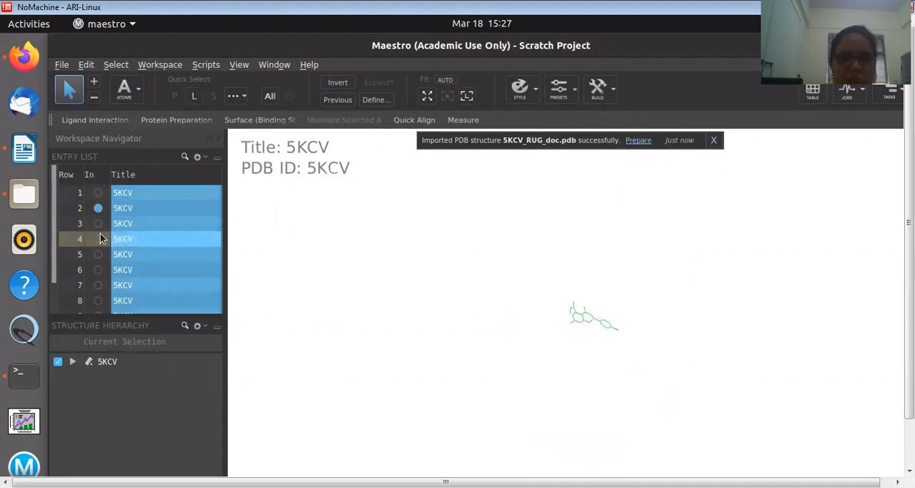
pyautogui.click(98, 226)
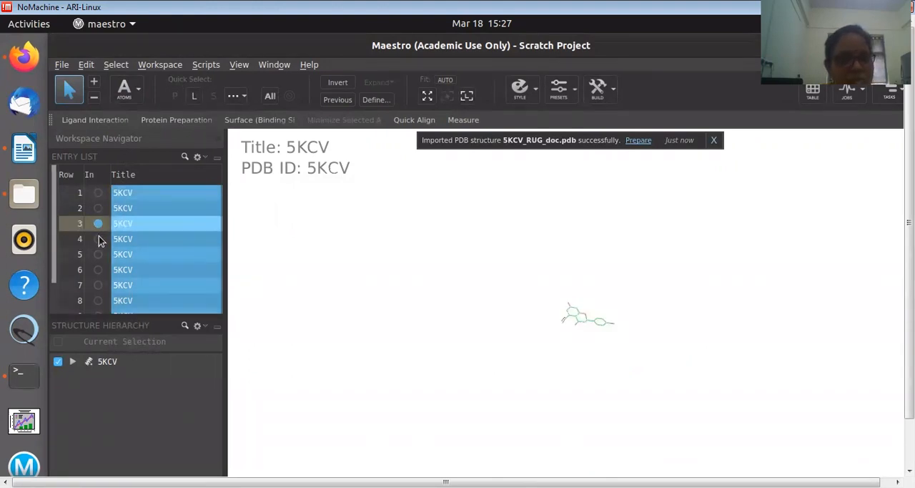
pyautogui.click(98, 238)
pyautogui.click(105, 270)
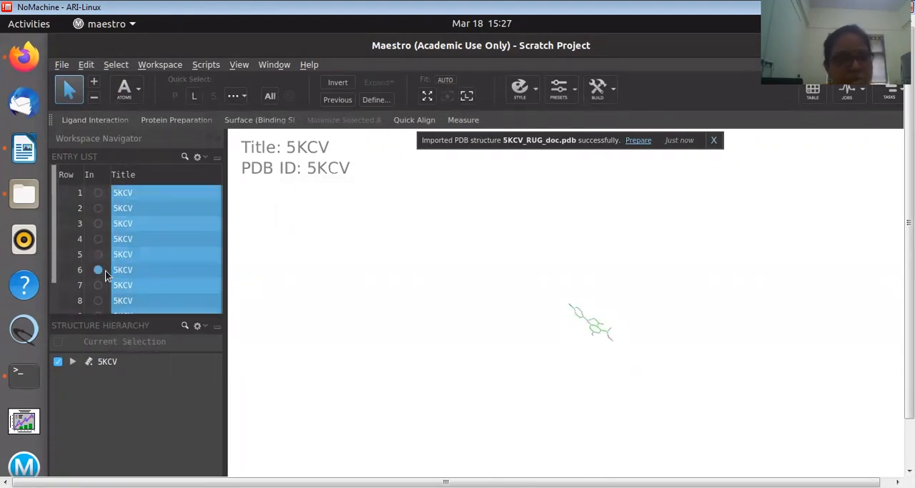
# Display the ligand pose in entry row 2 together with the protein in row 1, and apply the custom preset
pyautogui.click(98, 208)
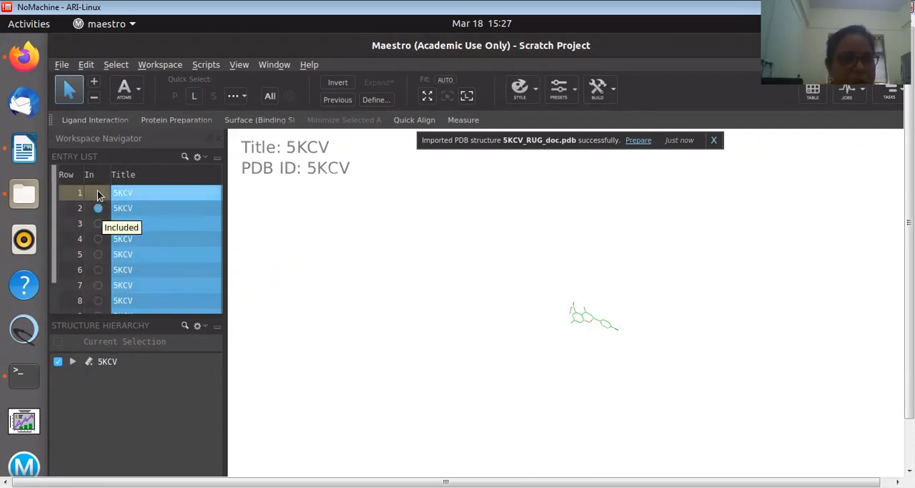
pyautogui.keyDown('ctrl'); pyautogui.click(97, 193); pyautogui.keyUp('ctrl')
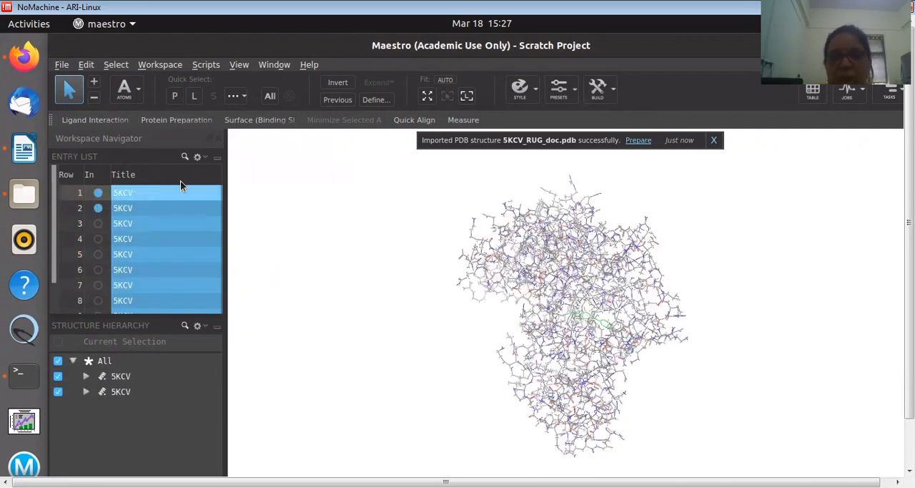
pyautogui.click(561, 91)
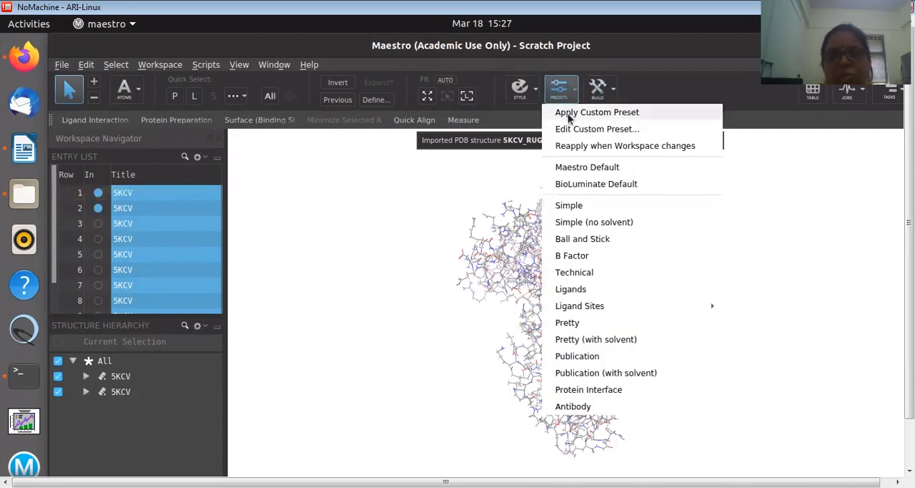
pyautogui.click(569, 118)
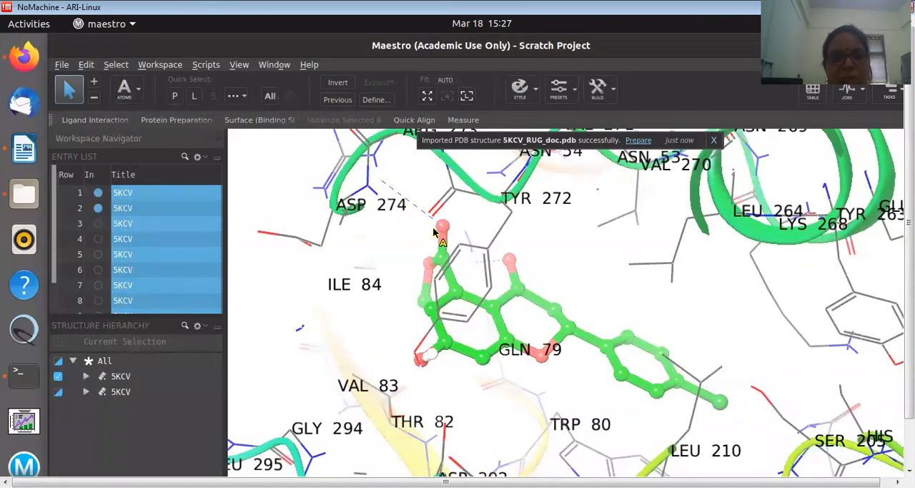
# Rotate the complex to examine the binding-site residues around the row 2 ligand pose
pyautogui.press('Left')
pyautogui.press('Left')
pyautogui.press('Left')
pyautogui.press('Left')
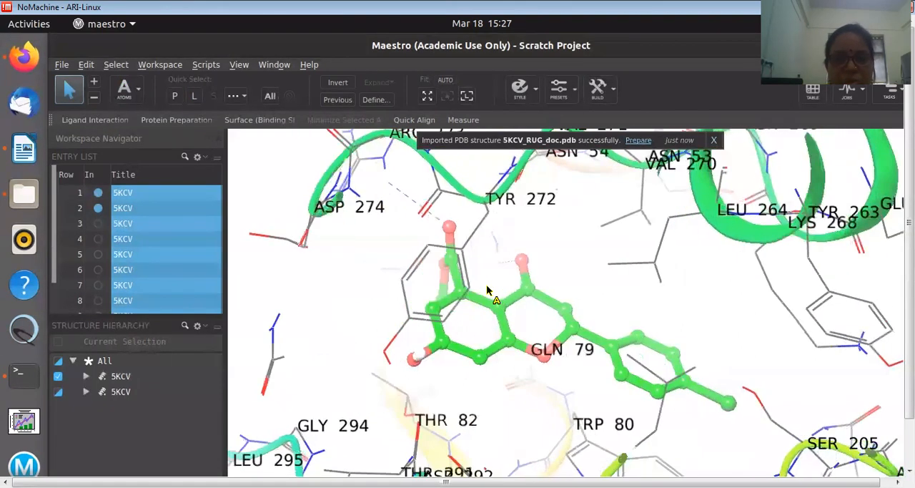
pyautogui.press('Left')
pyautogui.press('Left')
pyautogui.press('Left')
pyautogui.press('Left')
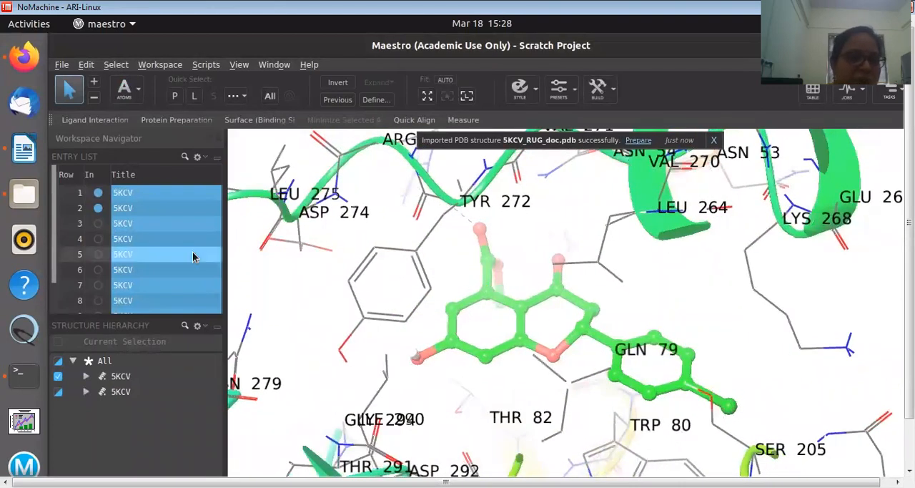
# Display the ligand pose in entry row 3 together with the protein in row 1
pyautogui.click(99, 224)
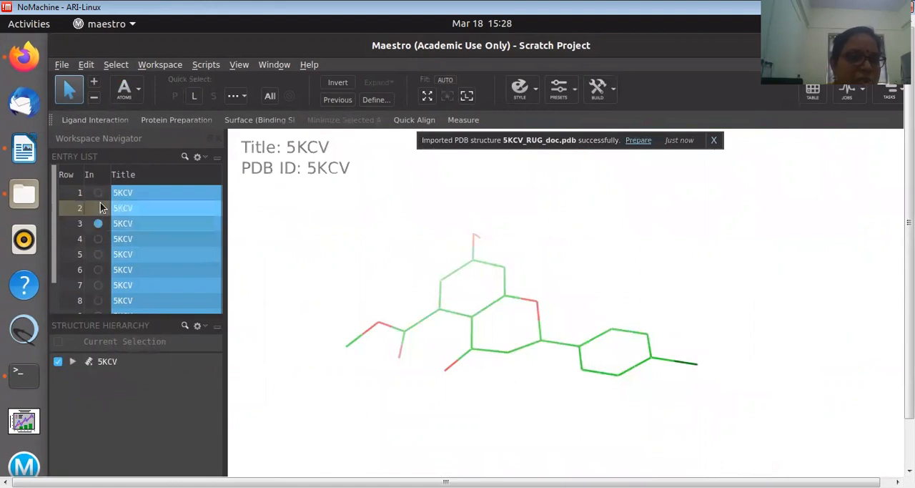
pyautogui.keyDown('ctrl'); pyautogui.click(98, 192); pyautogui.keyUp('ctrl')
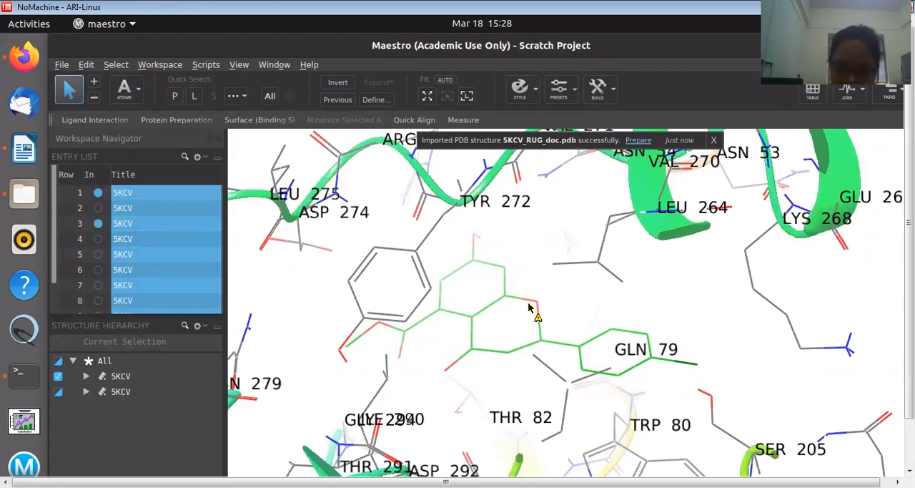
pyautogui.moveTo(529, 307); pyautogui.dragTo(505, 307, button='middle')
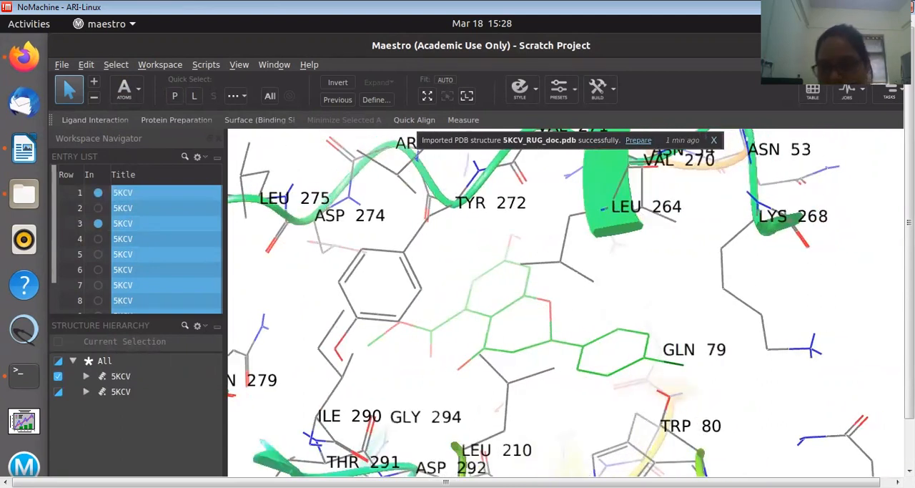
# Review which ligand-receptor interactions are set to be displayed, leaving the options as they are
pyautogui.moveTo(909, 223); pyautogui.dragTo(909, 267)
pyautogui.moveTo(876, 481); pyautogui.dragTo(889, 481)
pyautogui.moveTo(874, 460)
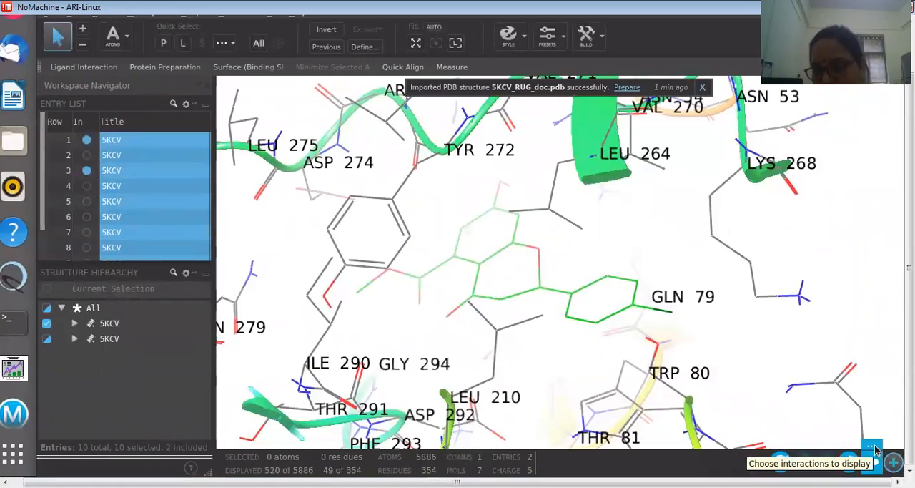
pyautogui.click(874, 448)
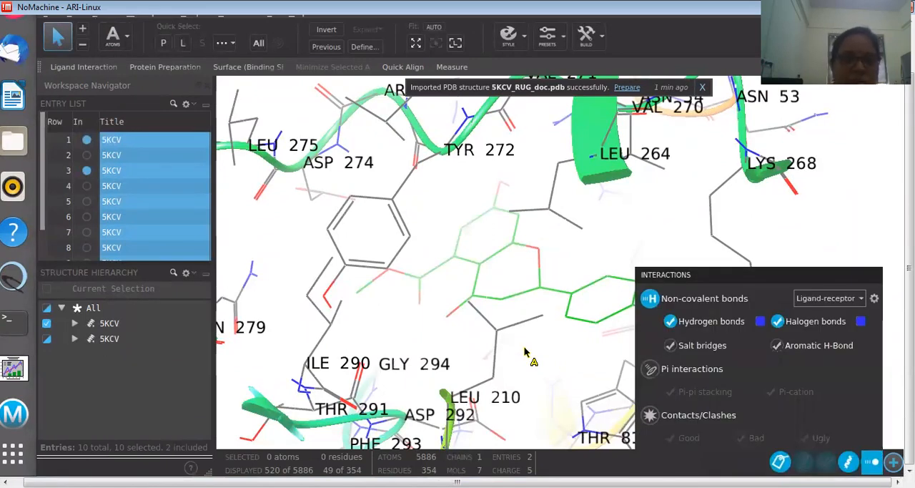
pyautogui.click(484, 355)
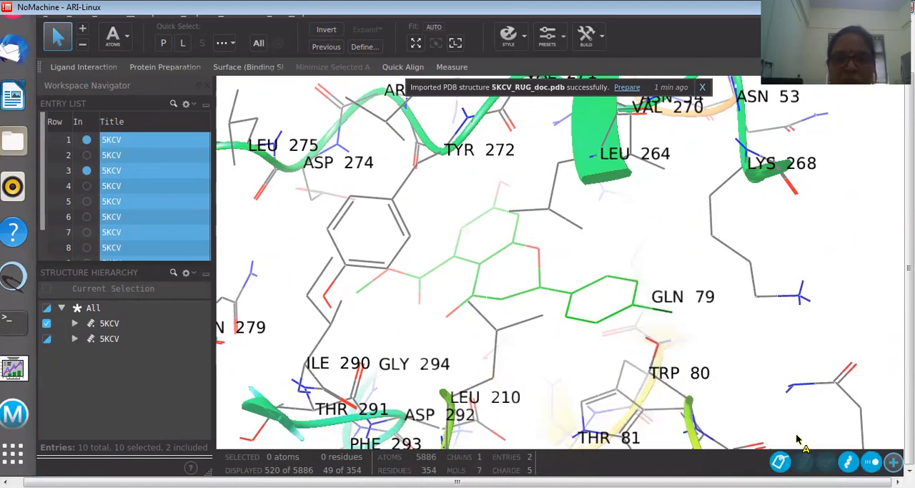
# Rotate the complex to examine the row 3 ligand pose and its surrounding residues from other sides
pyautogui.press('Left')
pyautogui.press('Left')
pyautogui.press('Left')
pyautogui.press('Left')
pyautogui.press('Left')
pyautogui.press('Left')
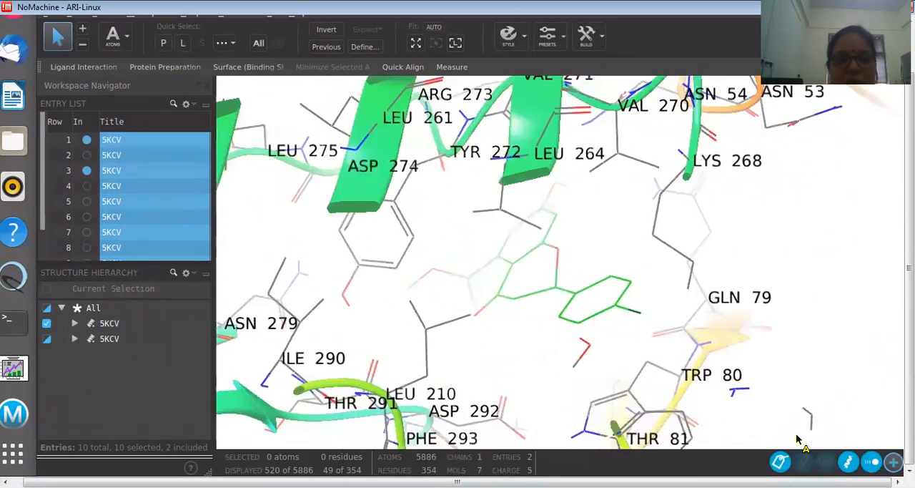
pyautogui.press('Left')
pyautogui.press('Left')
pyautogui.press('Left')
pyautogui.press('Left')
pyautogui.press('Left')
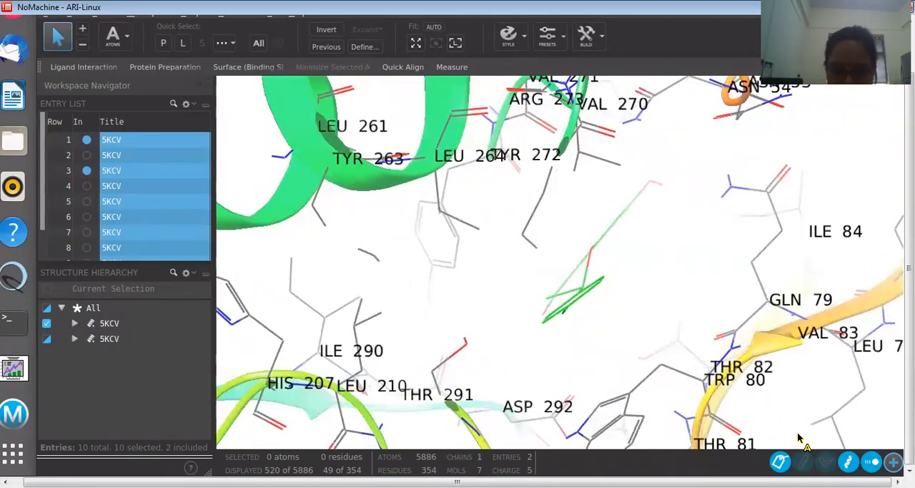
pyautogui.press('Left')
pyautogui.press('Left')
pyautogui.press('Left')
pyautogui.press('Left')
pyautogui.press('Left')
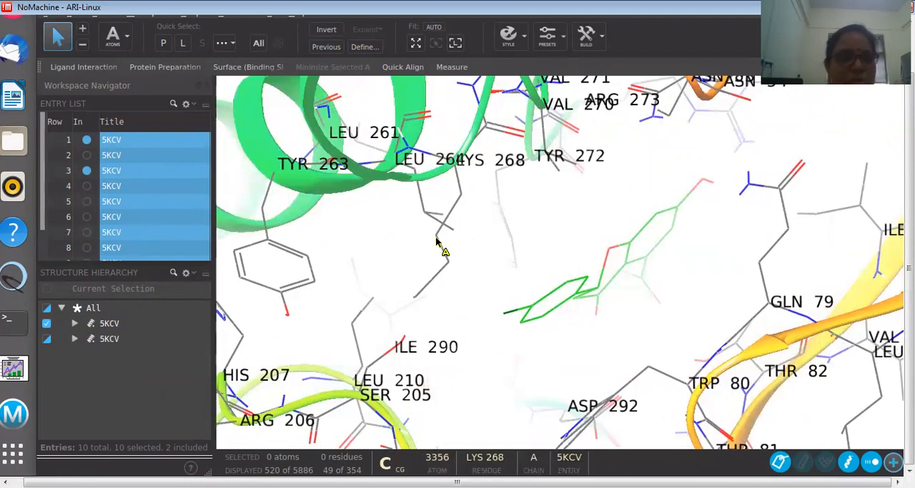
# Include the row 3 ligand pose with the row 1 protein again, and apply the custom preset to this complex
pyautogui.click(98, 188)
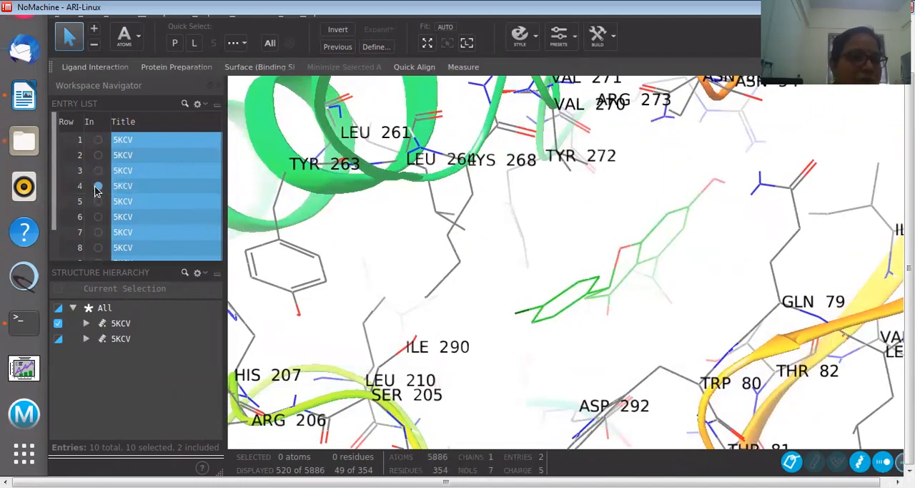
pyautogui.click(98, 141)
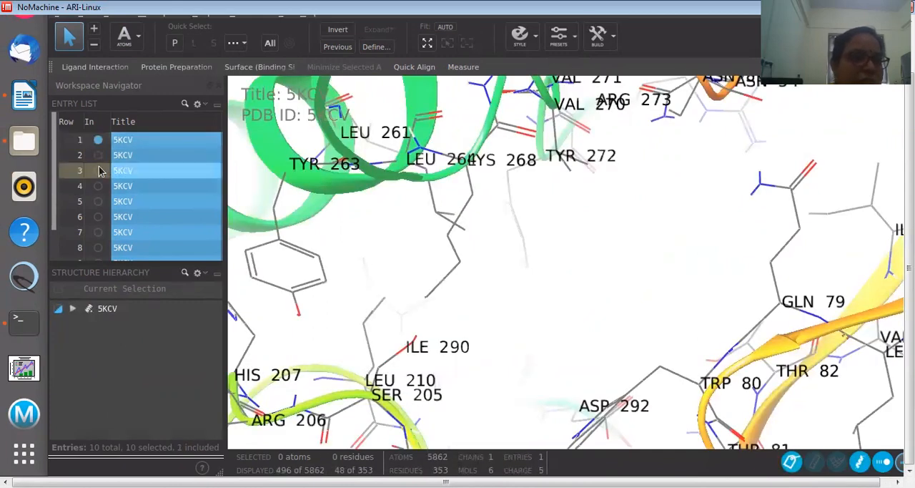
pyautogui.click(98, 170)
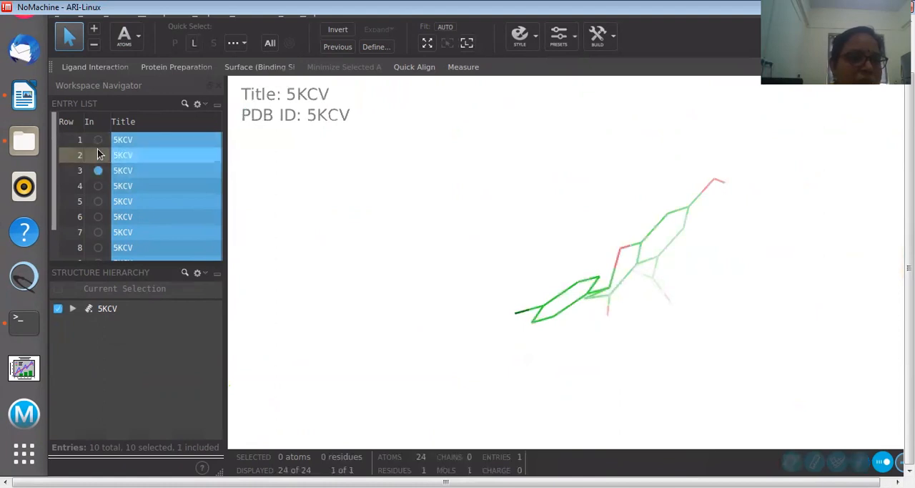
pyautogui.click(97, 140)
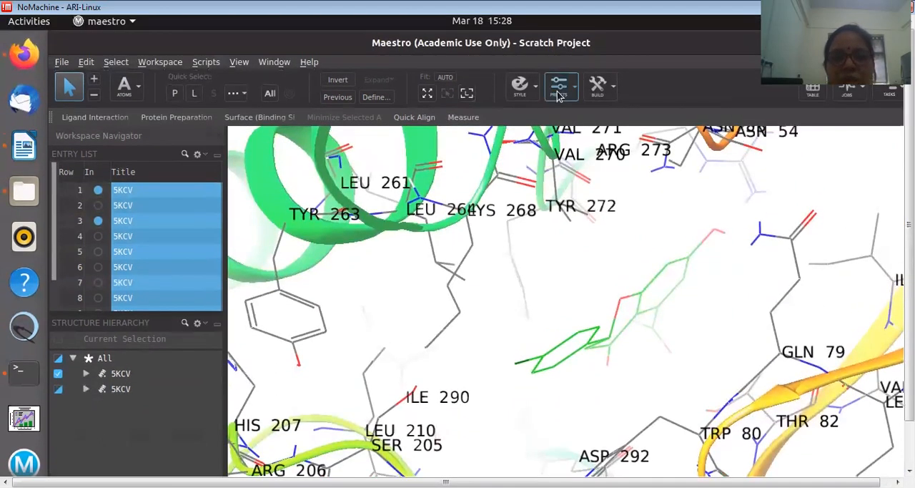
pyautogui.click(558, 95)
pyautogui.click(571, 107)
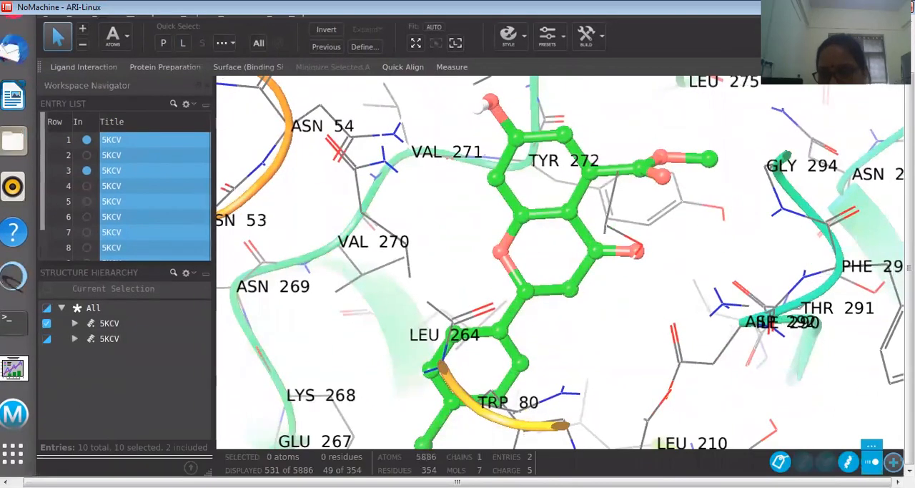
pyautogui.moveTo(872, 447)
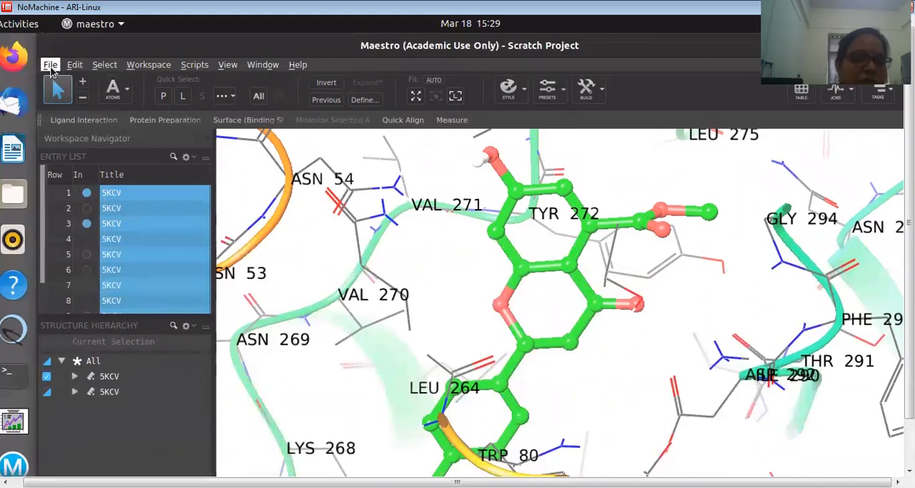
# Display the row 4 ligand pose together with the row 1 protein, and undisplay the nitrogen atom below the ASN 53 label
pyautogui.click(86, 238)
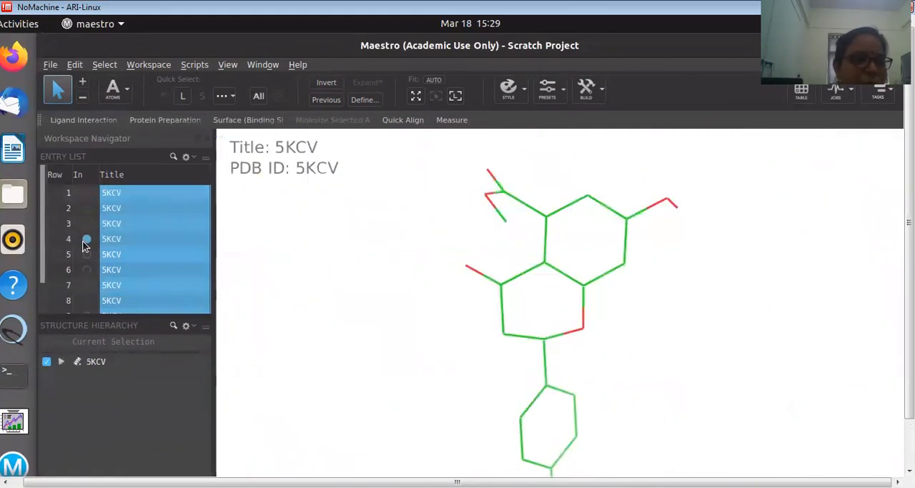
pyautogui.keyDown('ctrl'); pyautogui.click(86, 192); pyautogui.keyUp('ctrl')
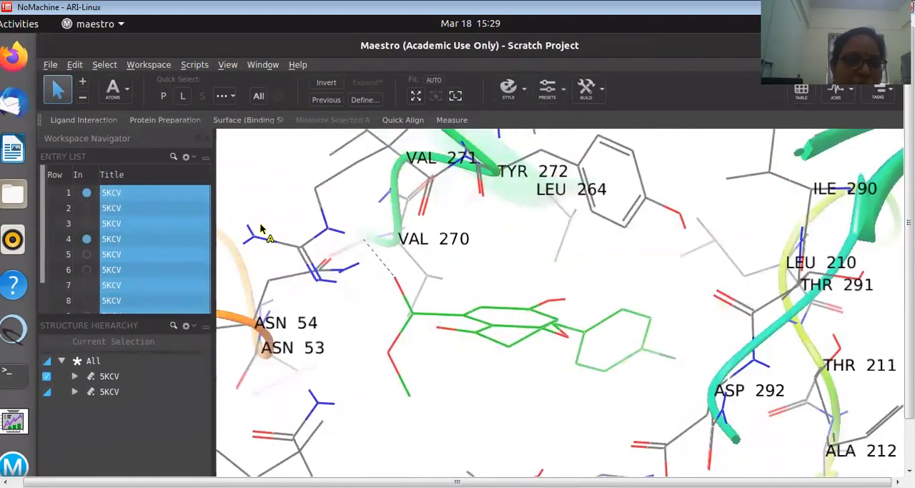
pyautogui.click(317, 406)
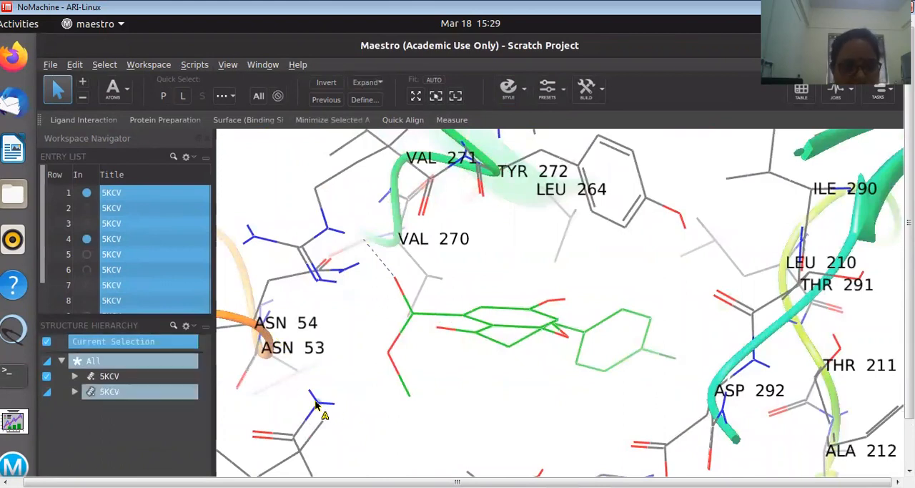
pyautogui.rightClick(315, 404)
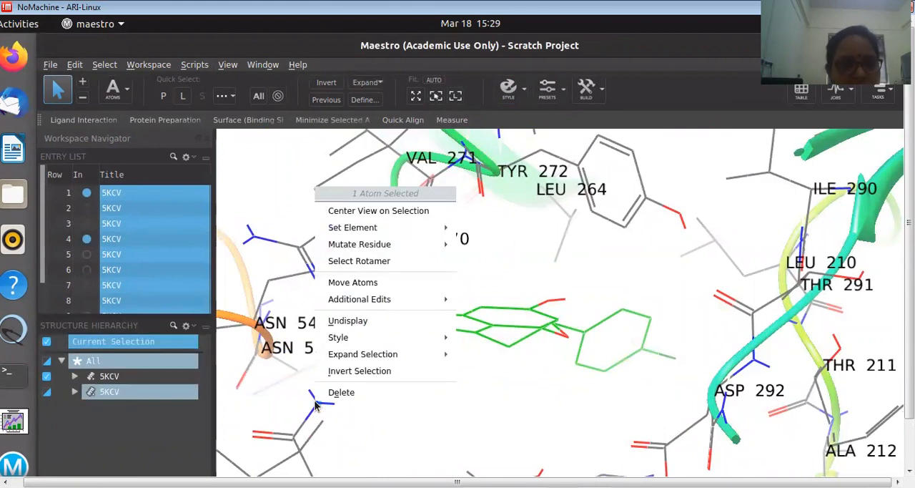
pyautogui.click(348, 323)
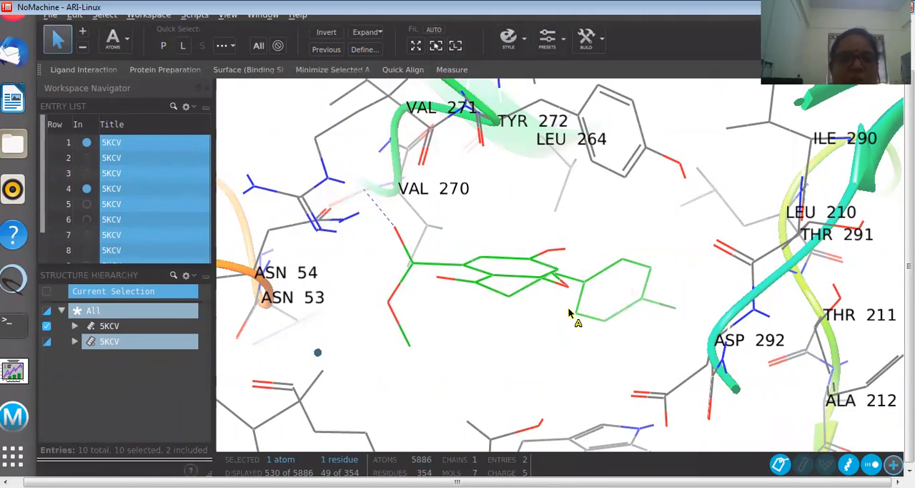
# View the 2D ligand interaction diagram for the row 4 complex, and close it
pyautogui.click(83, 75)
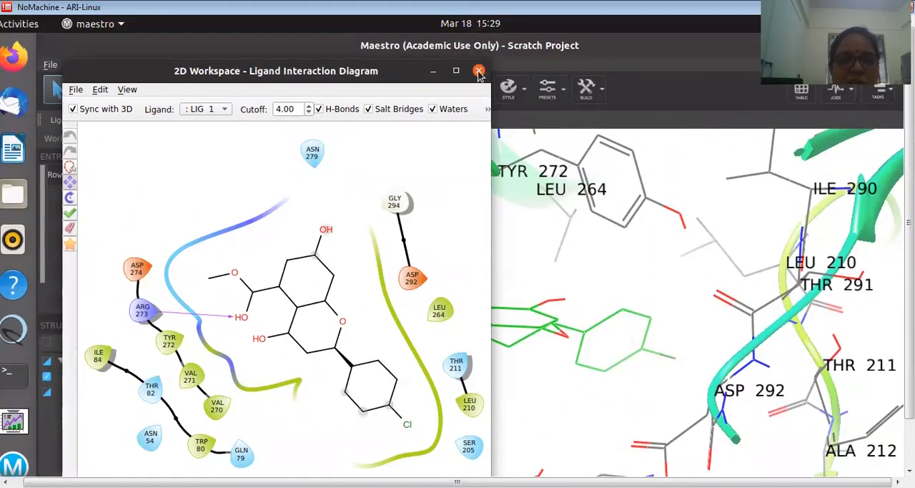
pyautogui.click(479, 72)
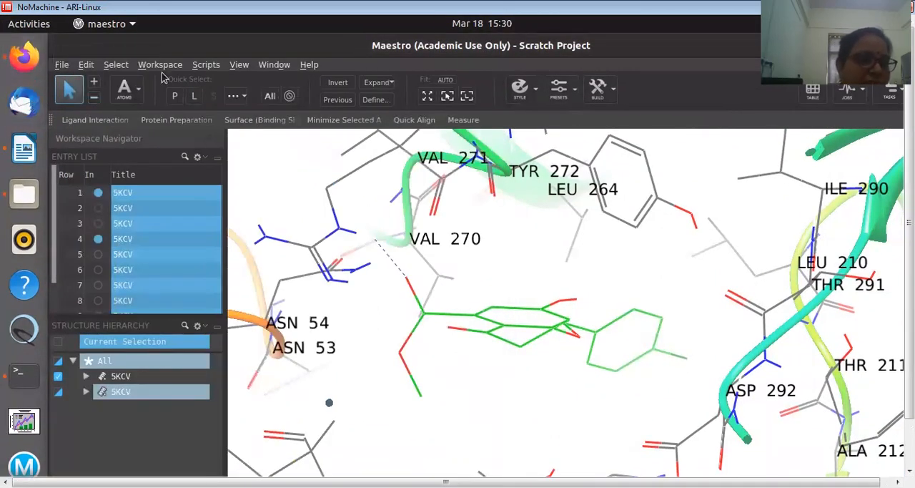
pyautogui.click(27, 338)
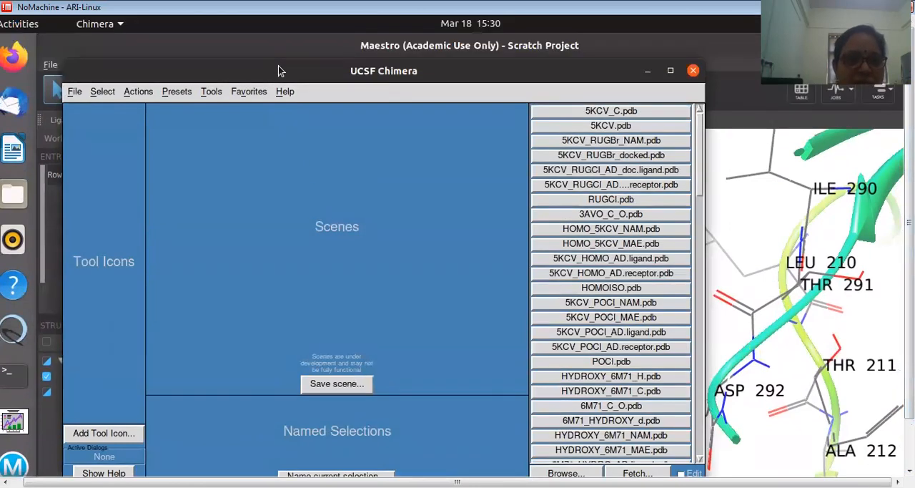
pyautogui.moveTo(279, 70); pyautogui.dragTo(293, 95)
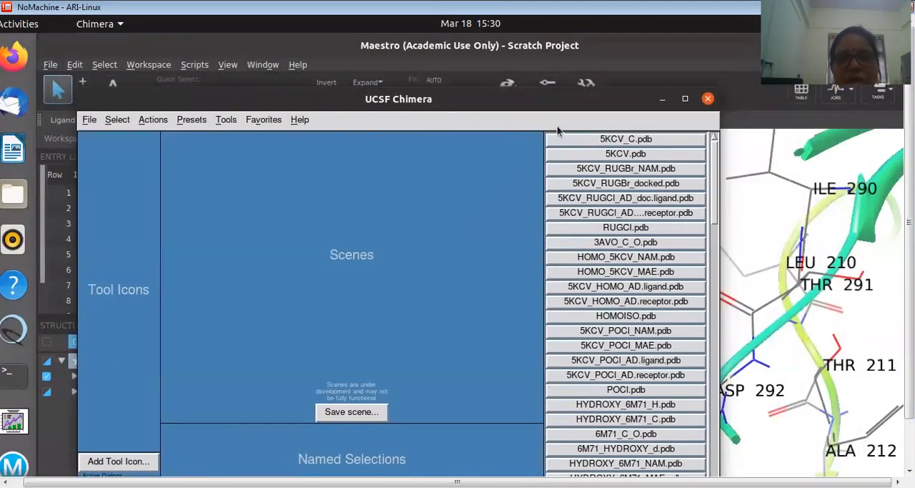
pyautogui.click(761, 212)
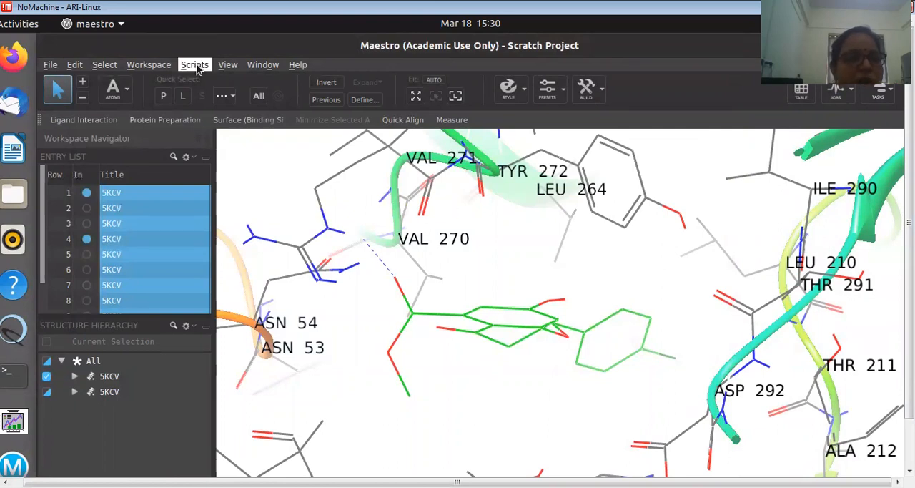
# View the save options for an image of the workspace, and dismiss them without saving
pyautogui.click(271, 65)
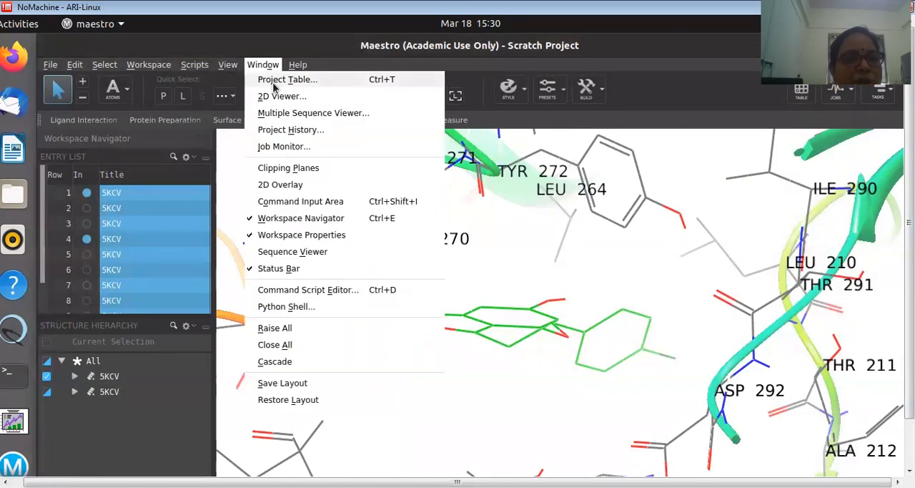
pyautogui.moveTo(158, 69)
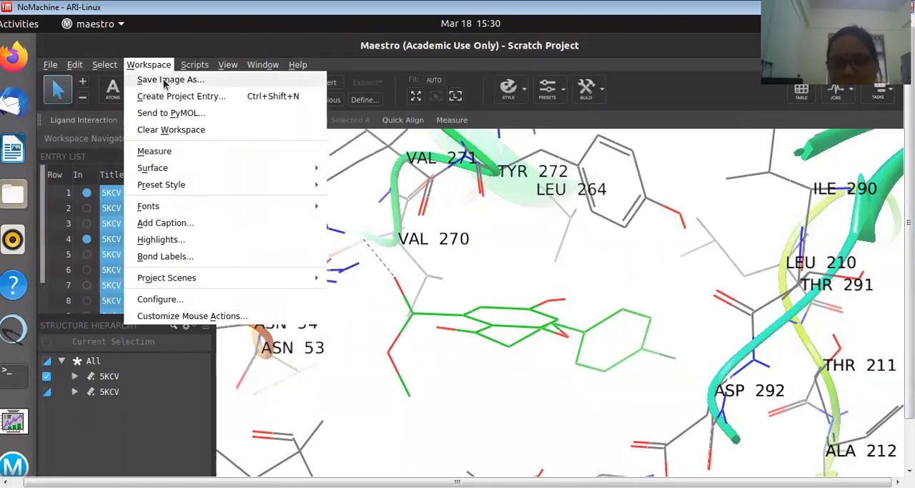
pyautogui.click(164, 80)
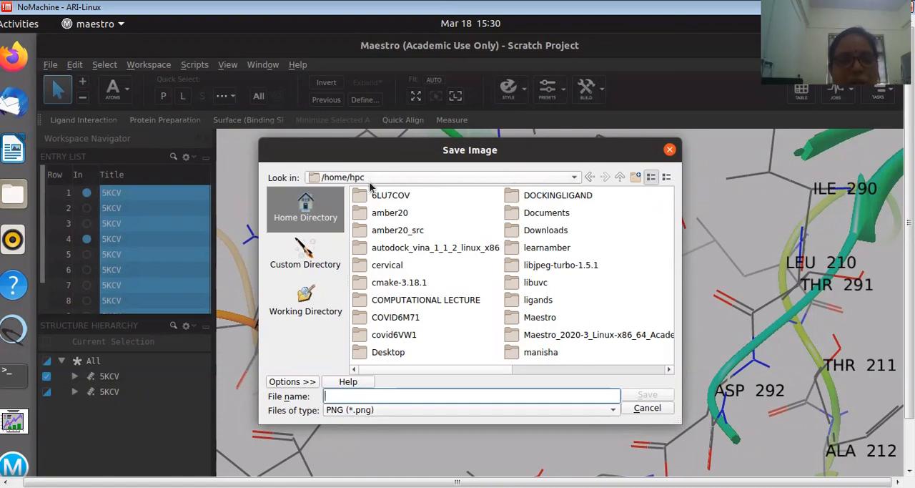
pyautogui.click(573, 177)
pyautogui.click(573, 178)
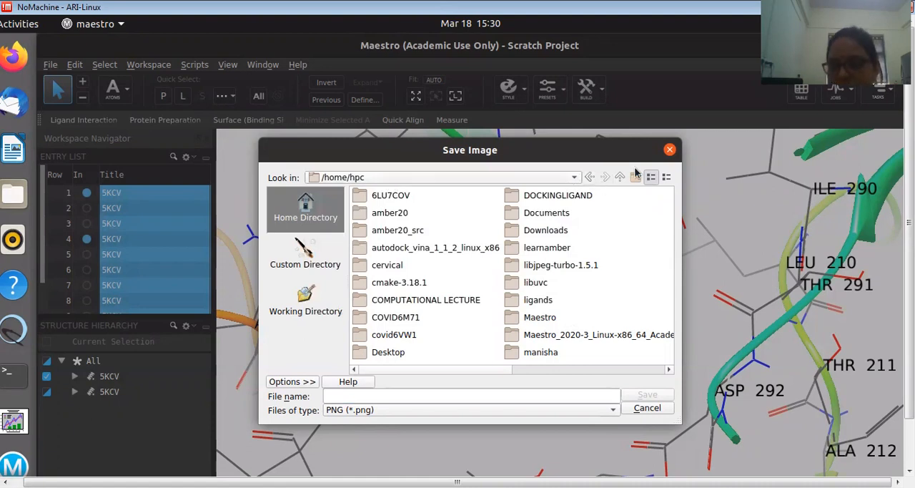
pyautogui.click(670, 151)
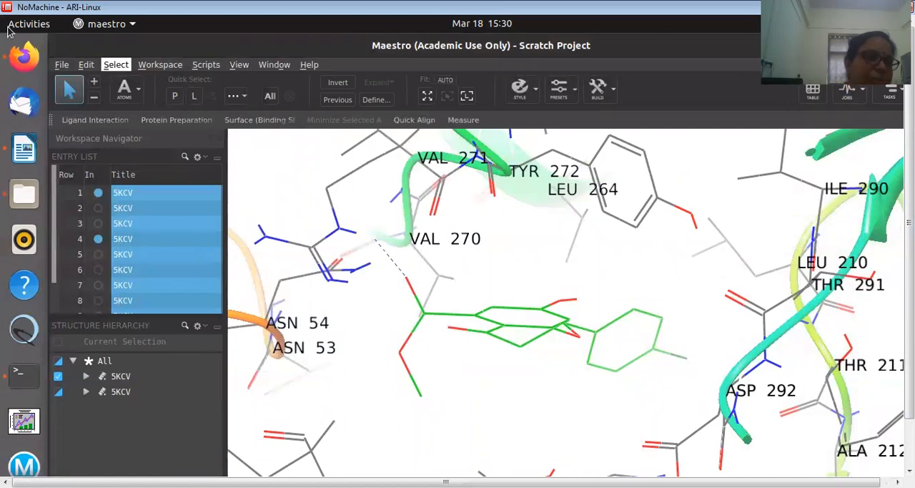
pyautogui.click(28, 28)
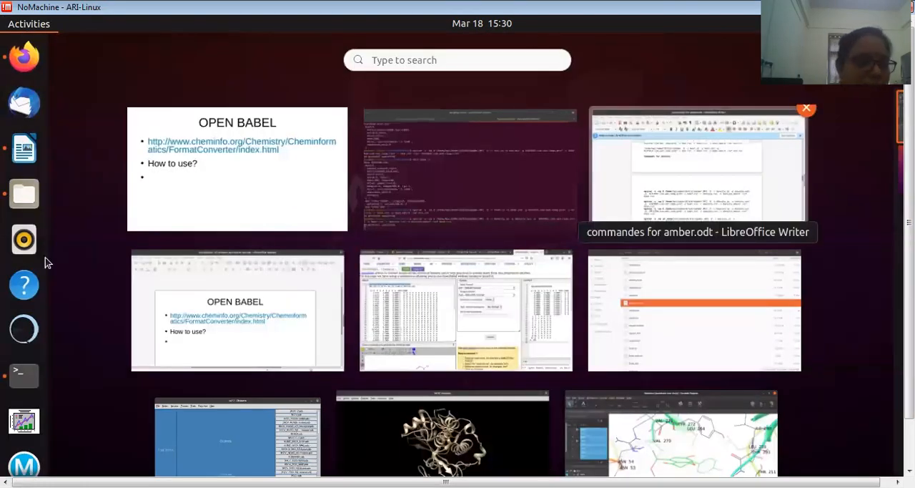
pyautogui.click(25, 330)
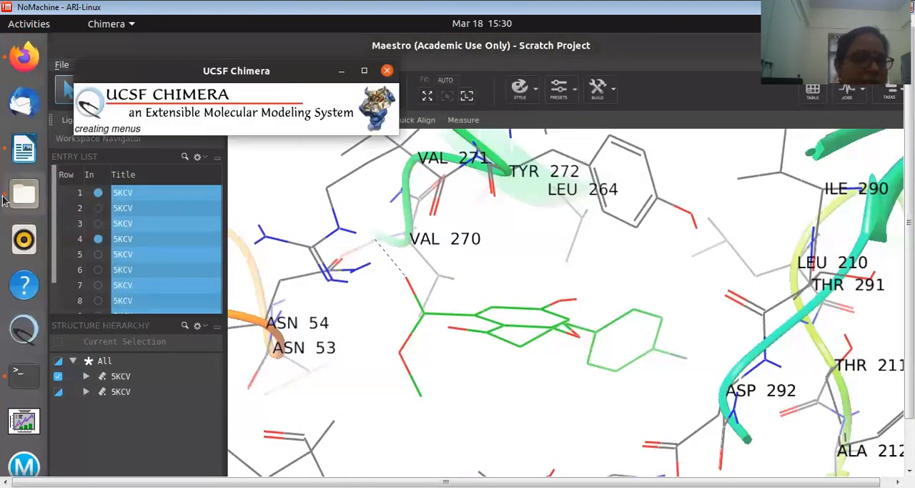
pyautogui.click(386, 73)
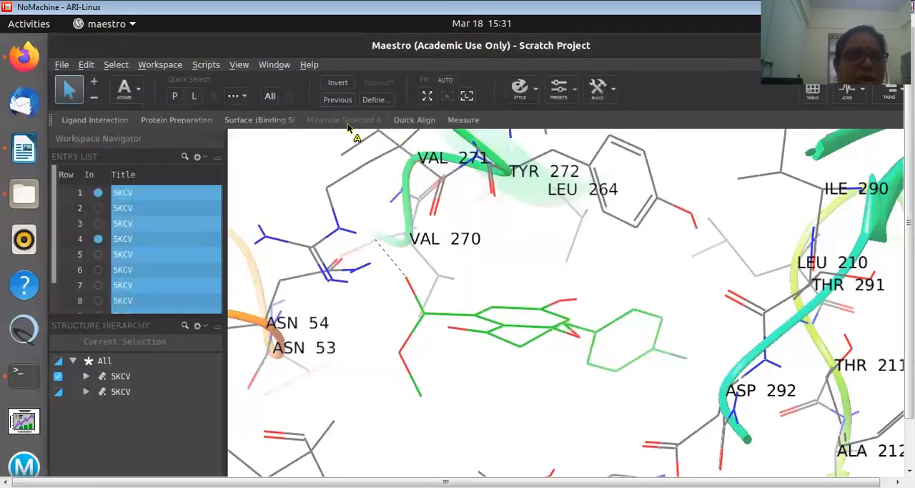
# Switch to the UCSF Chimera window already showing the protein and close its current session
pyautogui.click(20, 26)
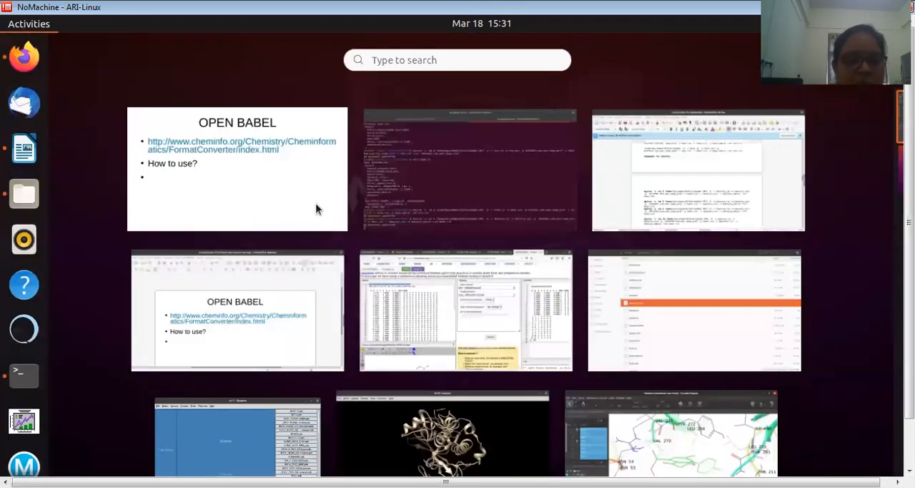
pyautogui.click(394, 433)
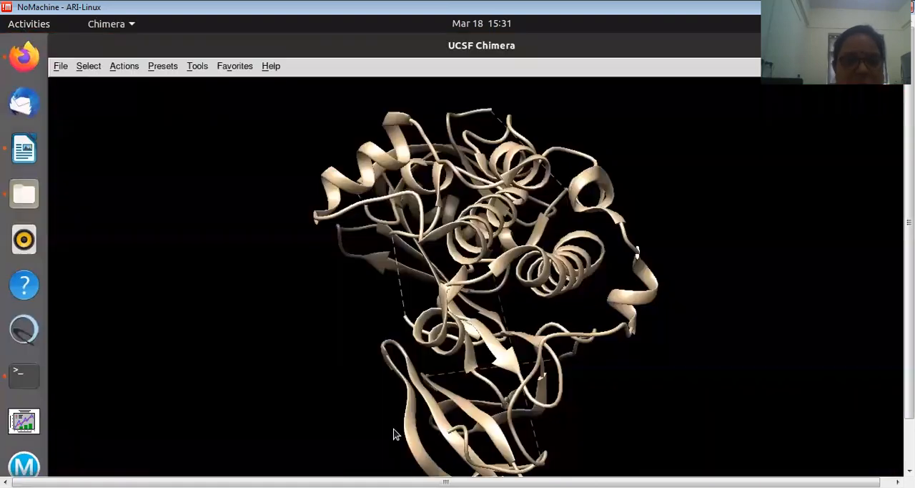
pyautogui.click(60, 66)
pyautogui.click(82, 247)
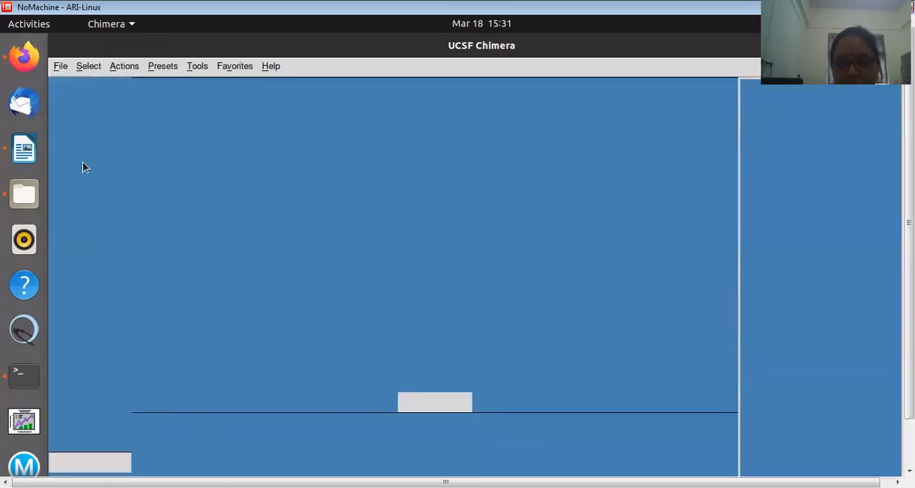
pyautogui.click(60, 67)
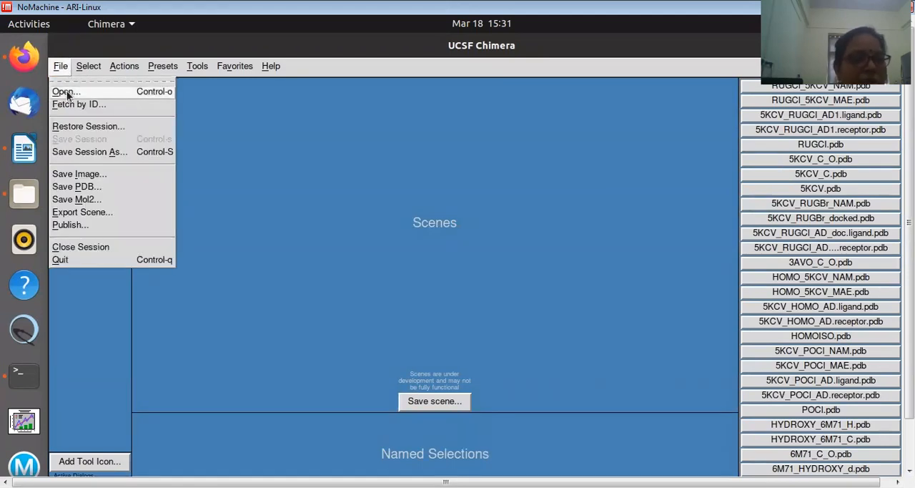
pyautogui.click(67, 91)
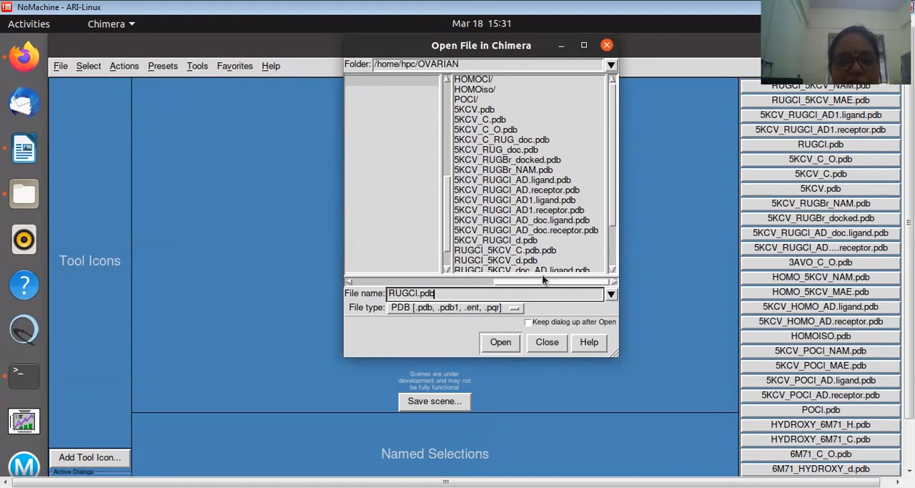
pyautogui.click(529, 242)
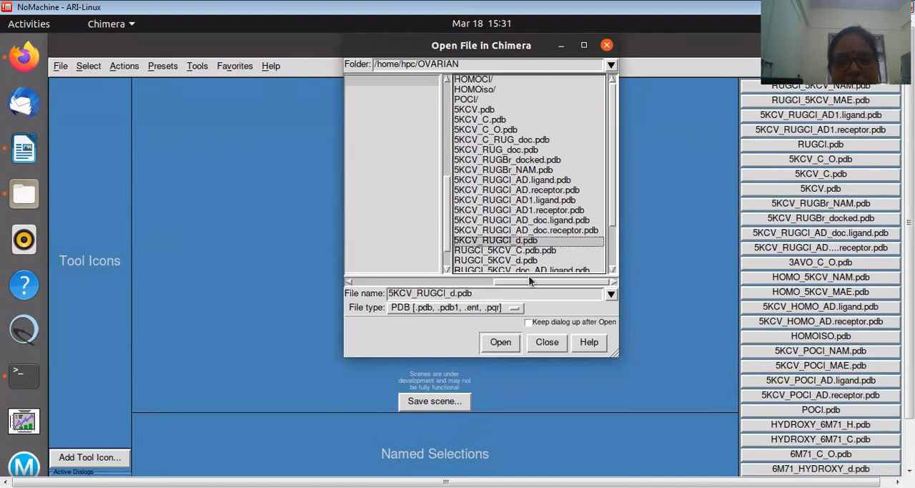
pyautogui.click(500, 343)
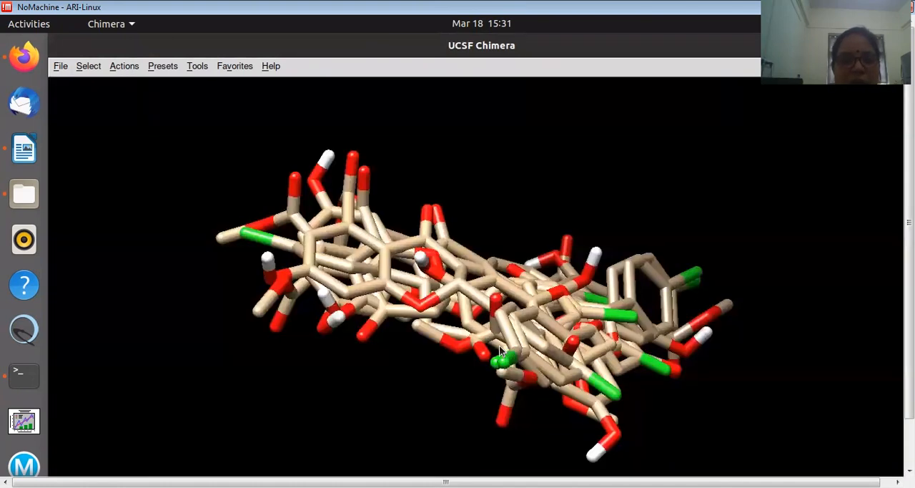
pyautogui.click(61, 65)
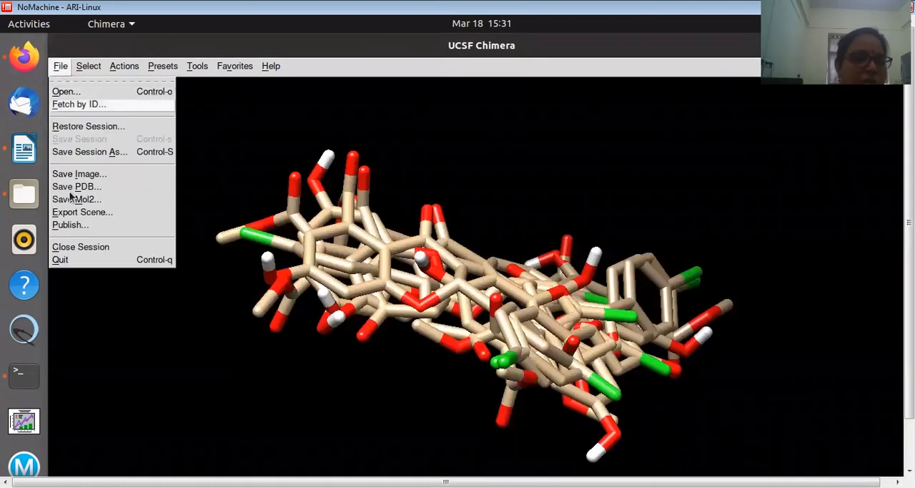
pyautogui.click(68, 250)
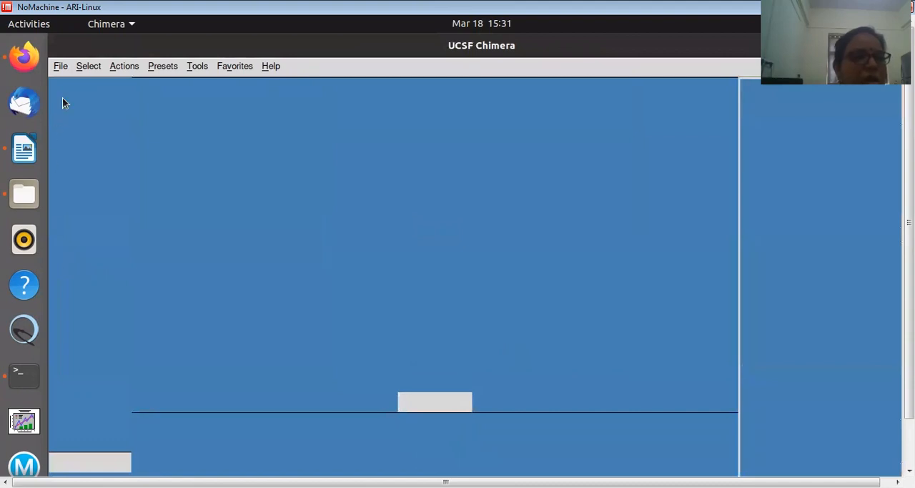
# Open the ligand file RUGCl_5KCV_d.pdb and the protein file 5KCV_C_O.pdb from the OVARIAN folder in the empty session
pyautogui.click(61, 66)
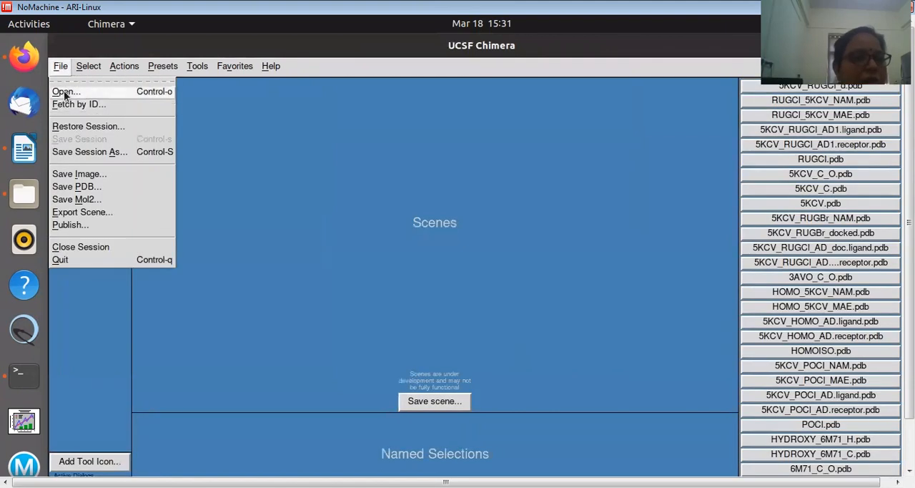
pyautogui.click(63, 91)
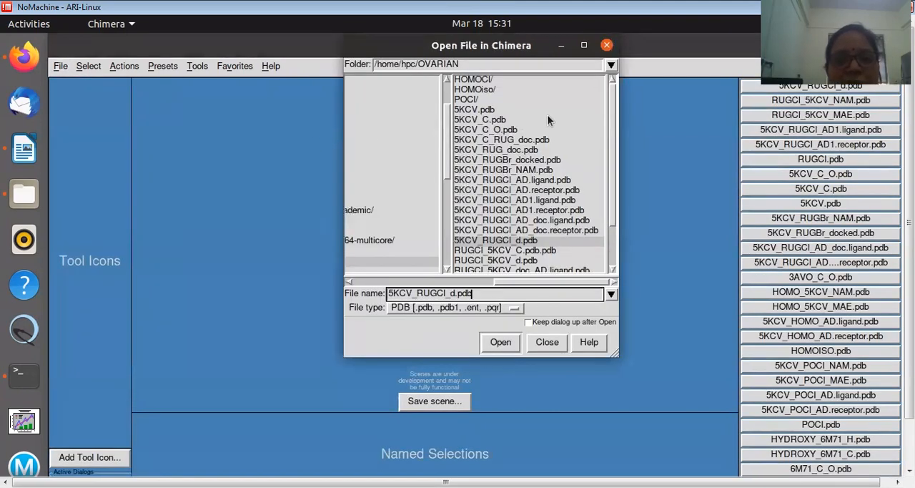
pyautogui.click(493, 260)
pyautogui.click(501, 342)
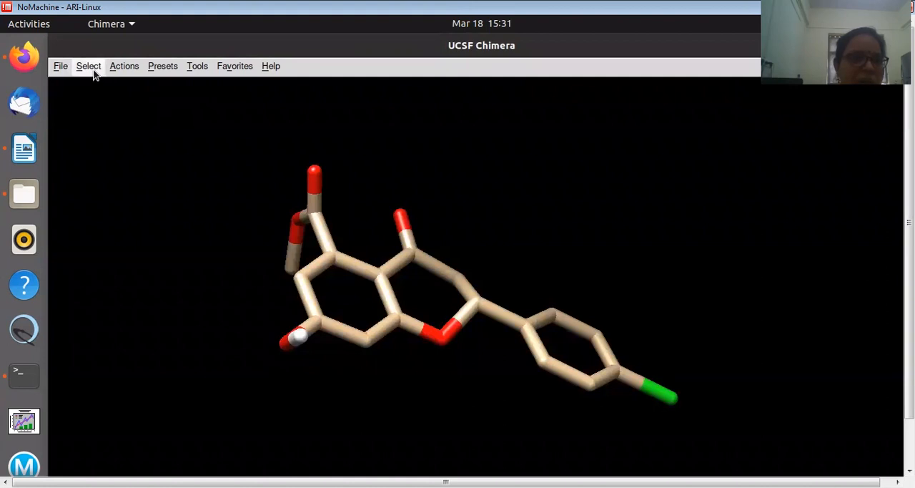
pyautogui.click(60, 67)
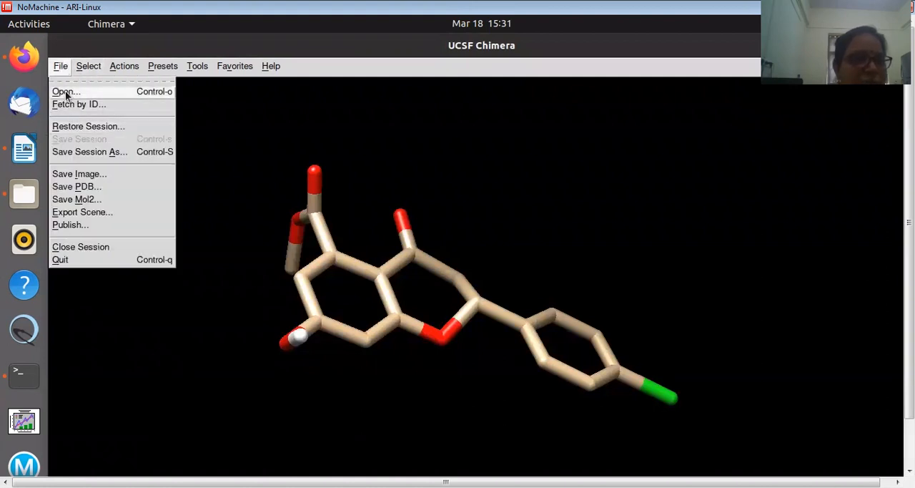
pyautogui.click(65, 91)
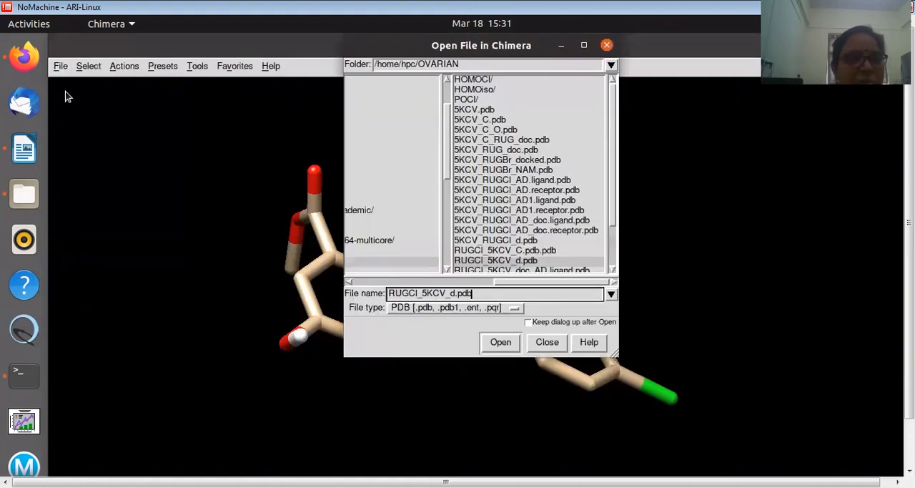
pyautogui.click(485, 130)
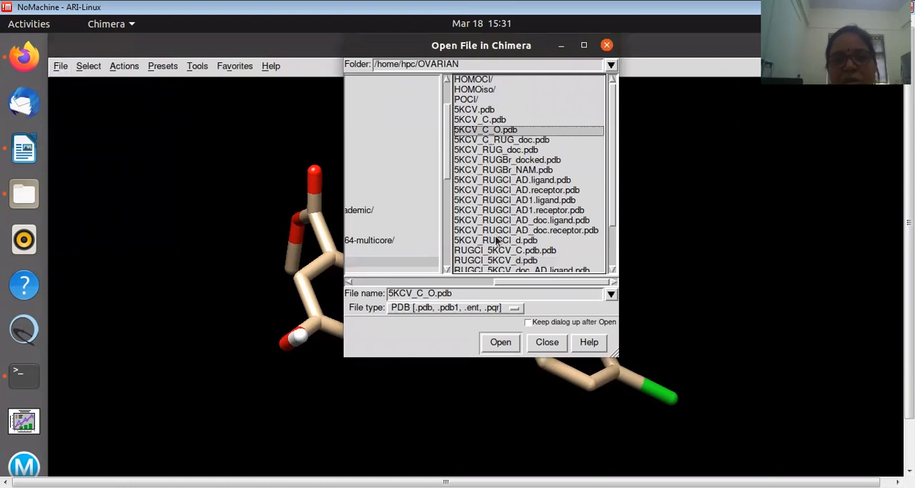
pyautogui.click(500, 342)
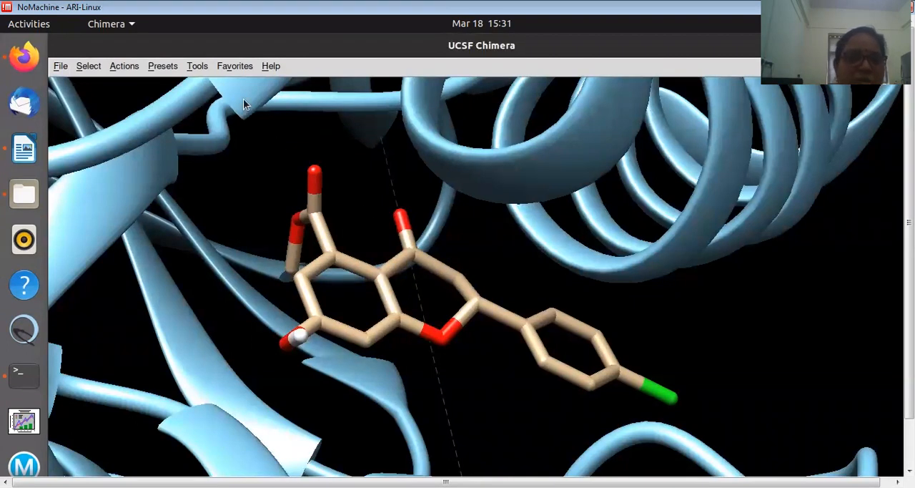
# Select the RUGCl_5KCV_d.pdb and 5KCV_C_O.pdb models together and start combining them into a new model
pyautogui.click(228, 66)
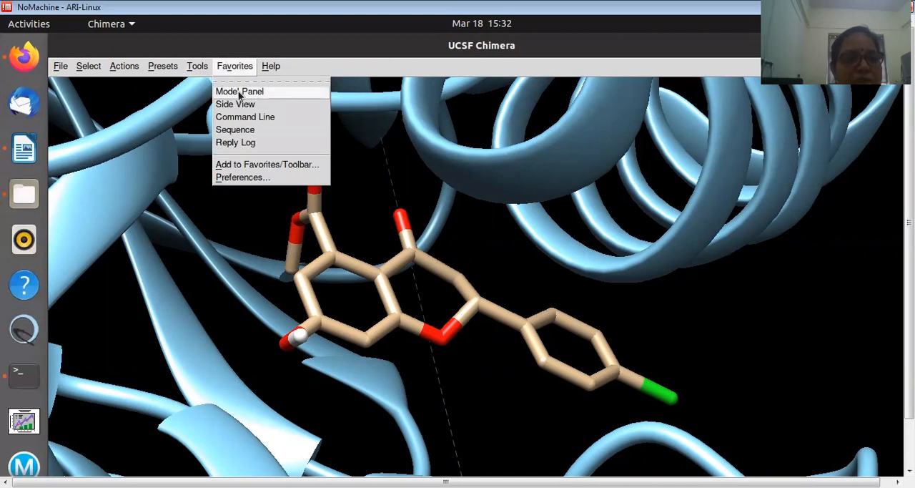
pyautogui.click(241, 92)
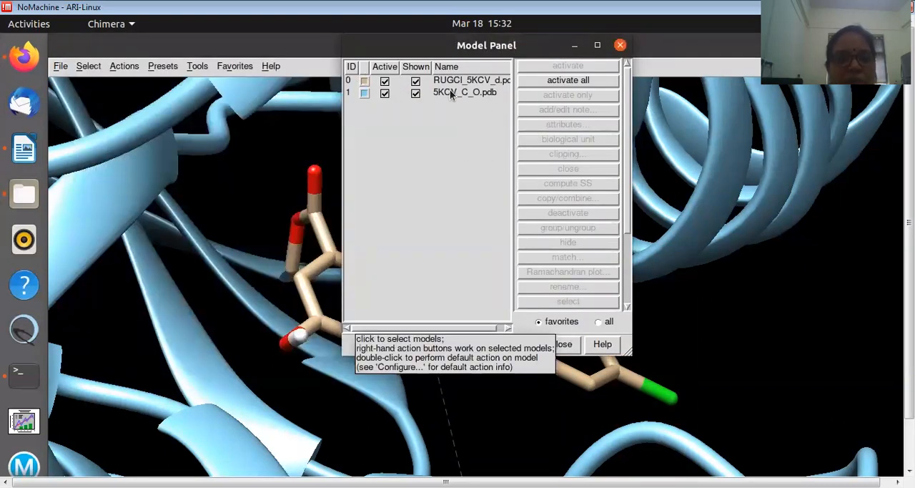
pyautogui.click(446, 92)
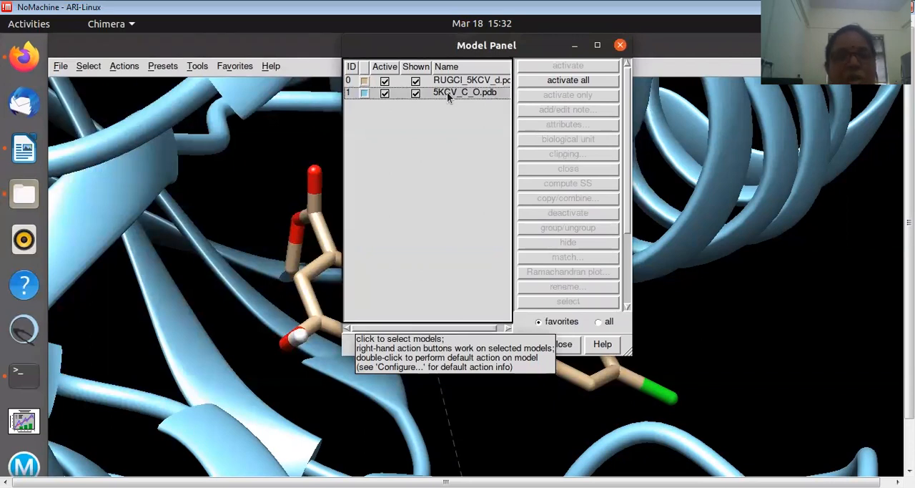
pyautogui.click(441, 82)
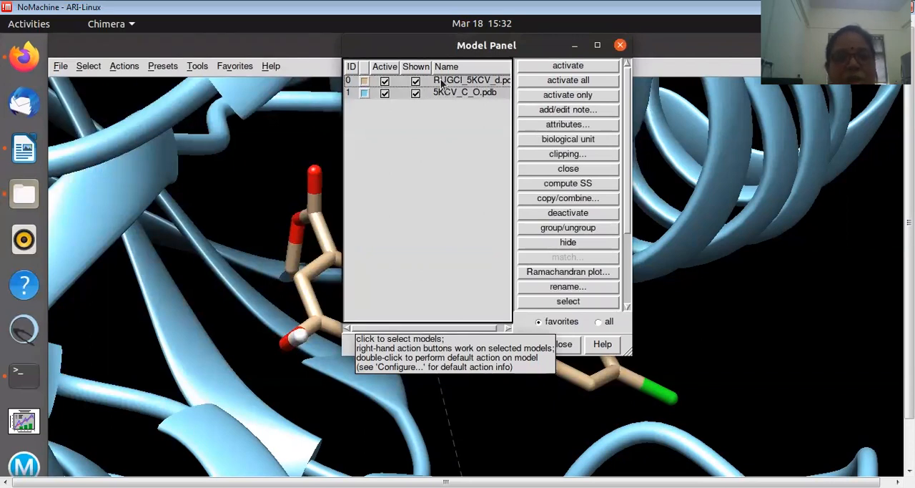
pyautogui.moveTo(628, 163); pyautogui.dragTo(624, 274)
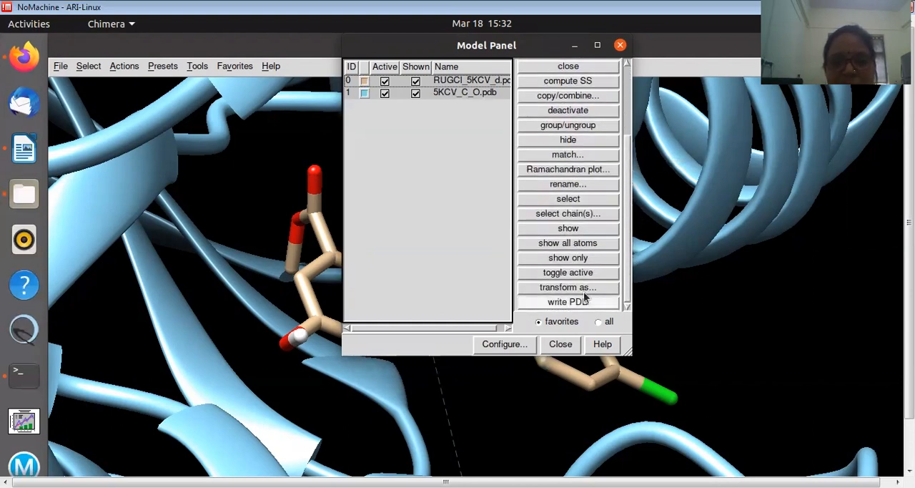
pyautogui.click(577, 98)
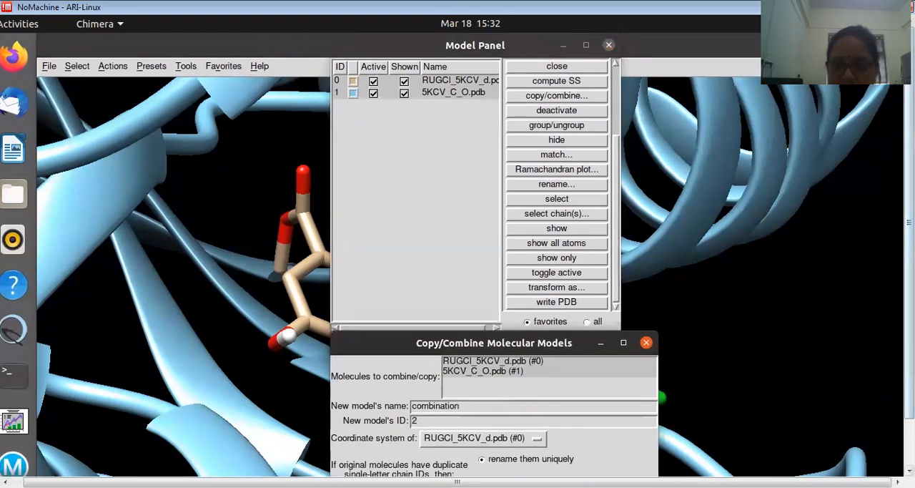
# Replace the new combined model's name with one beginning with RUGC
pyautogui.moveTo(909, 308); pyautogui.dragTo(909, 360)
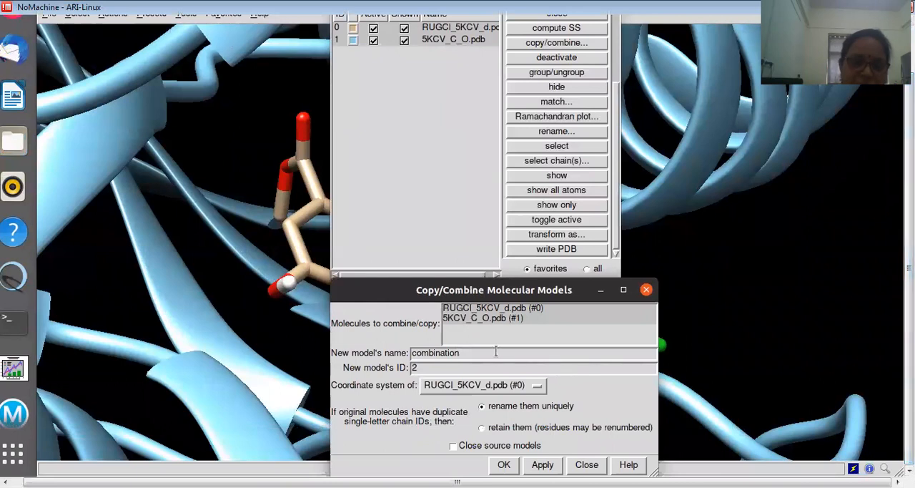
pyautogui.moveTo(467, 355); pyautogui.dragTo(362, 355)
pyautogui.write('RUGCI_5KCV_C.pdb')
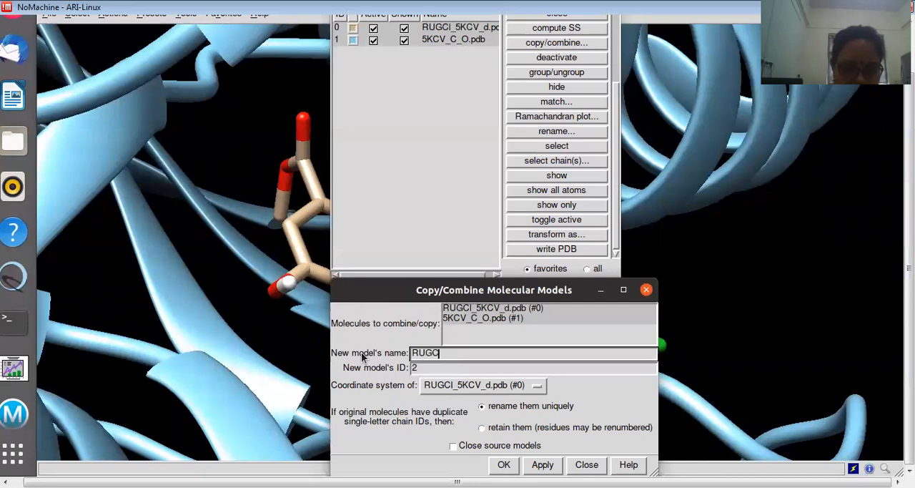
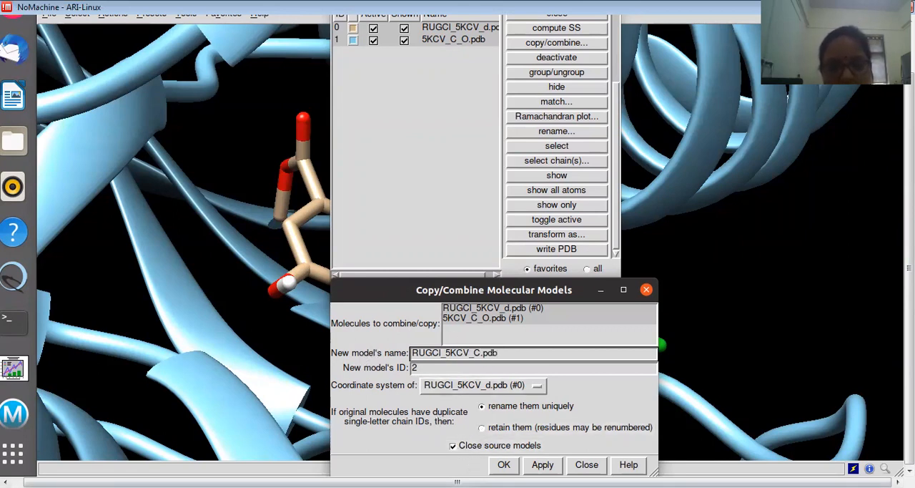
# Create the combined model as RUGCl_5KCV_C.pdb and save it in the OVARIAN folder as the PDB file RUGCl_5KCV_C.pdb
pyautogui.click(503, 466)
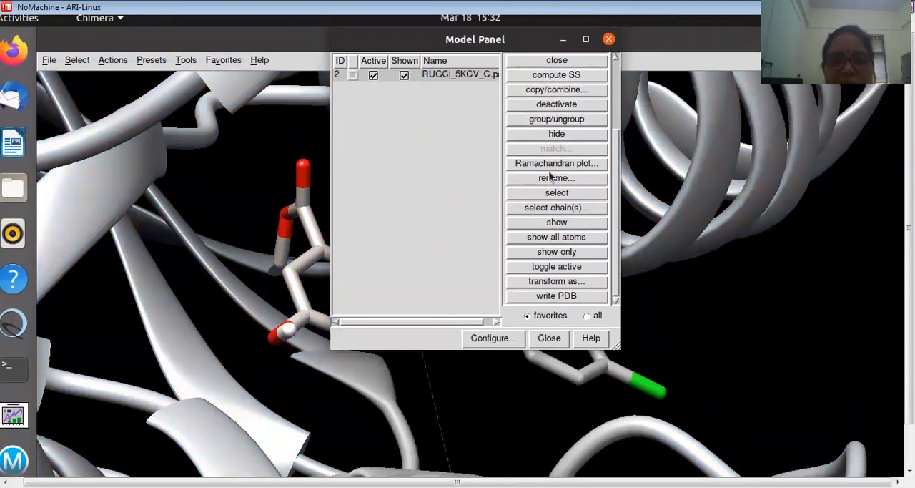
pyautogui.click(565, 295)
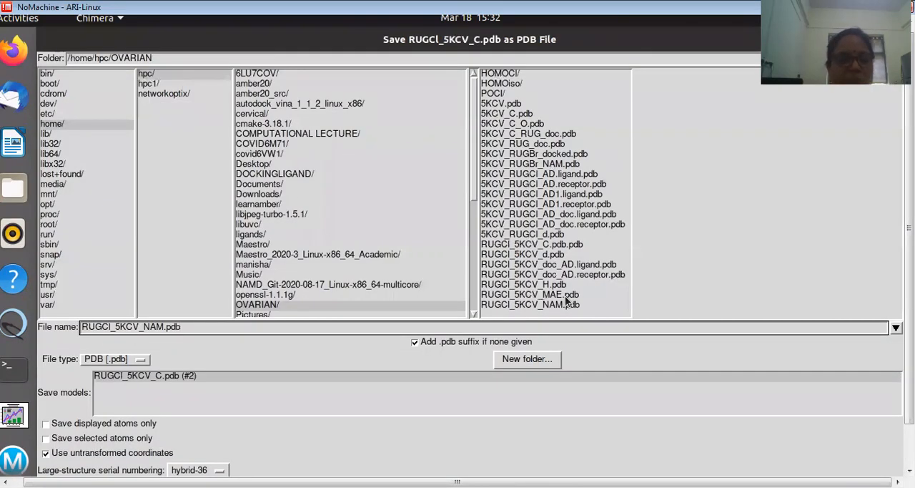
pyautogui.moveTo(166, 326); pyautogui.dragTo(144, 325)
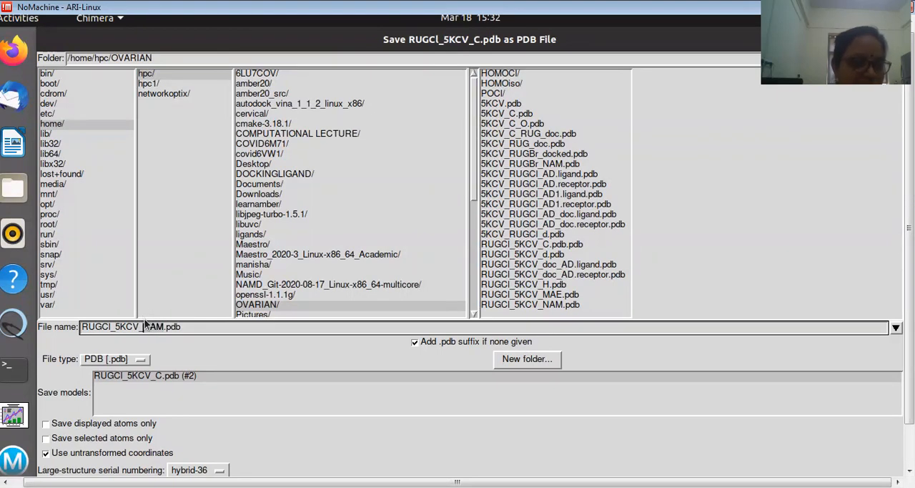
pyautogui.press('BackSpace')
pyautogui.write('H')
pyautogui.scroll(-1, 909, 272)
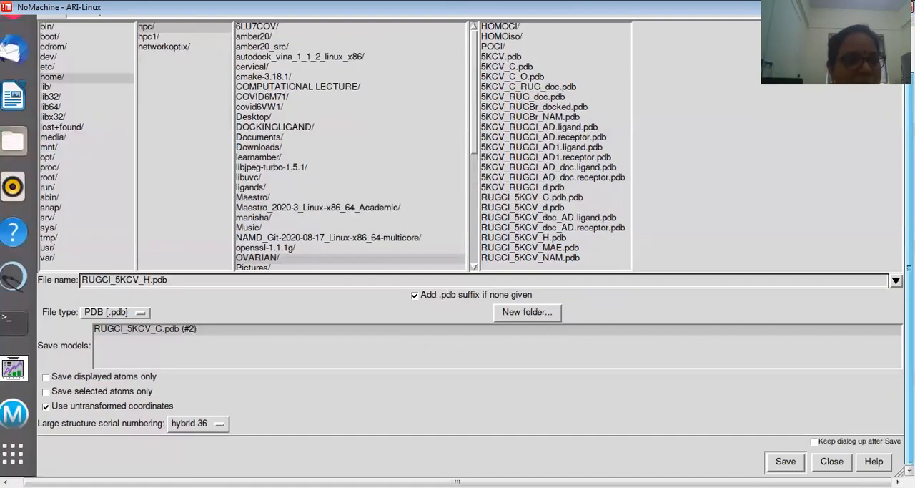
pyautogui.press('BackSpace')
pyautogui.write('C')
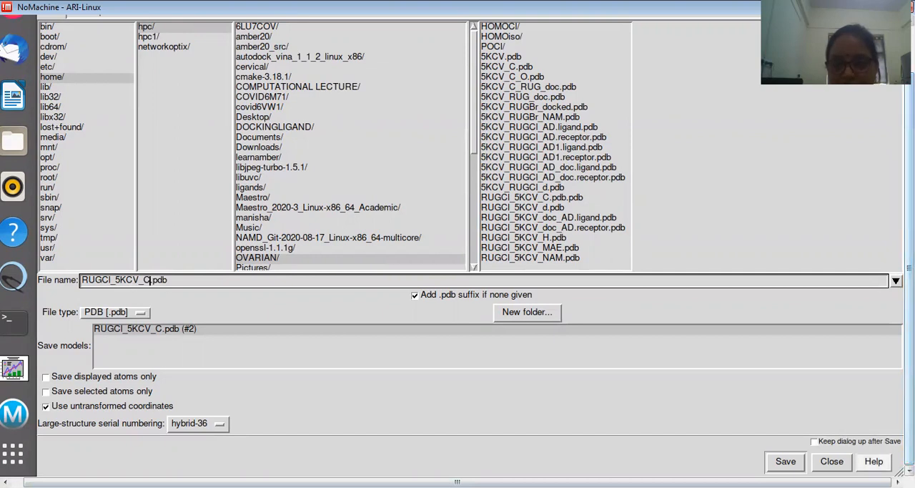
pyautogui.click(785, 461)
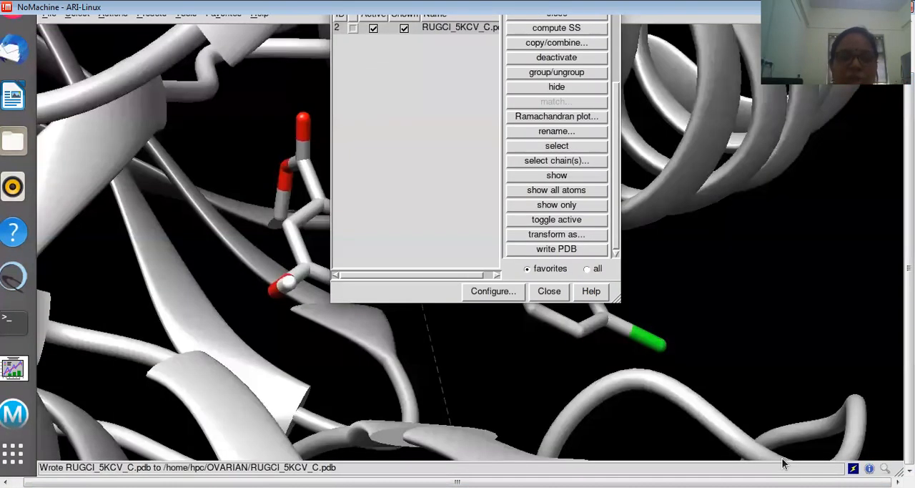
# Dismiss the Model Panel, close the current session and reopen the saved complex RUGCl_5KCV_C.pdb from the recent files
pyautogui.moveTo(909, 269); pyautogui.dragTo(909, 222)
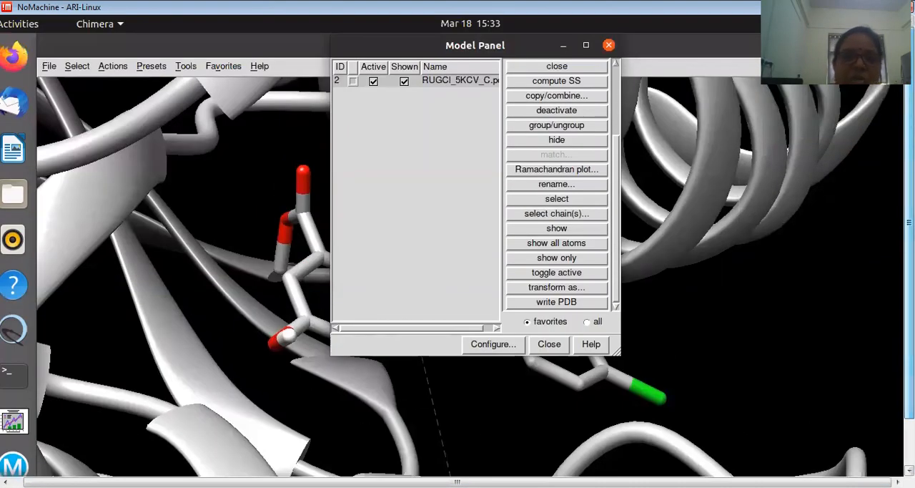
pyautogui.click(609, 45)
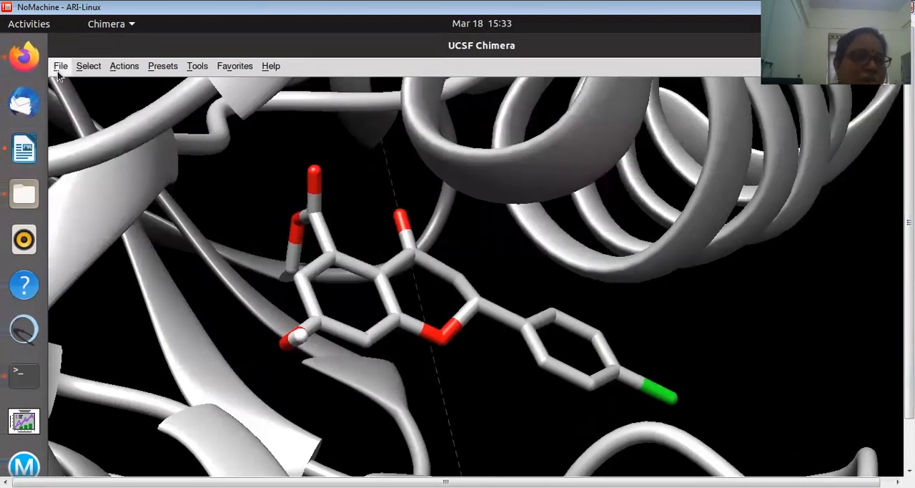
pyautogui.click(61, 66)
pyautogui.click(68, 247)
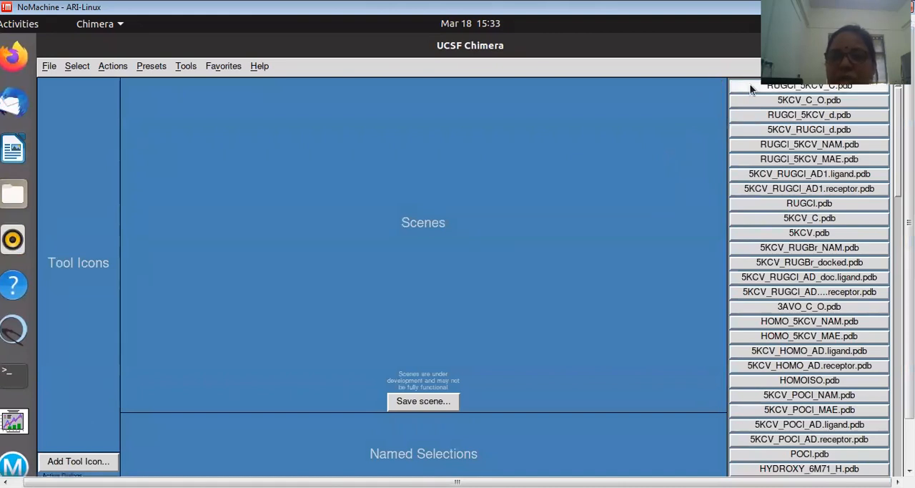
pyautogui.click(732, 89)
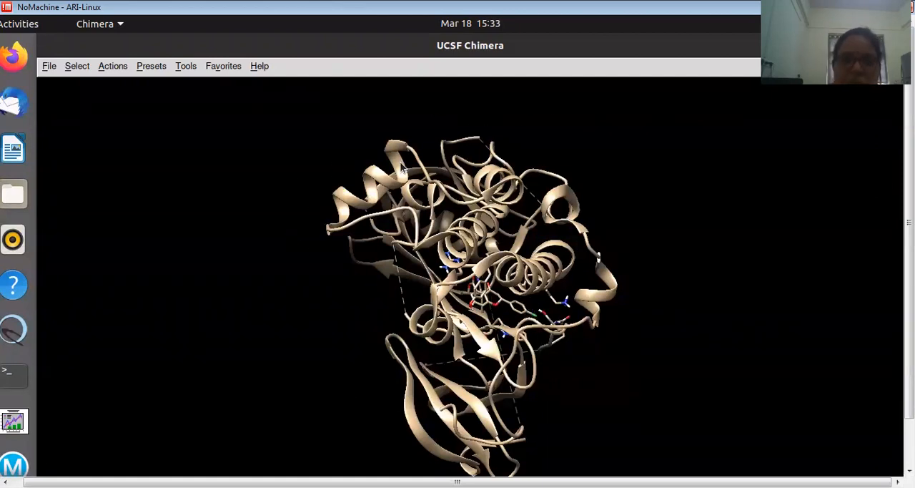
# Select all atoms of the element H in the complex and delete them
pyautogui.click(76, 68)
pyautogui.moveTo(77, 91)
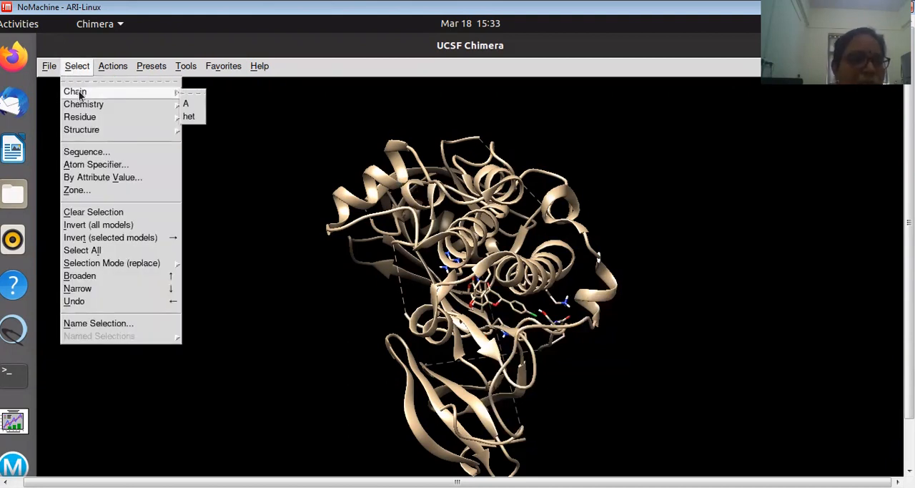
pyautogui.moveTo(84, 106)
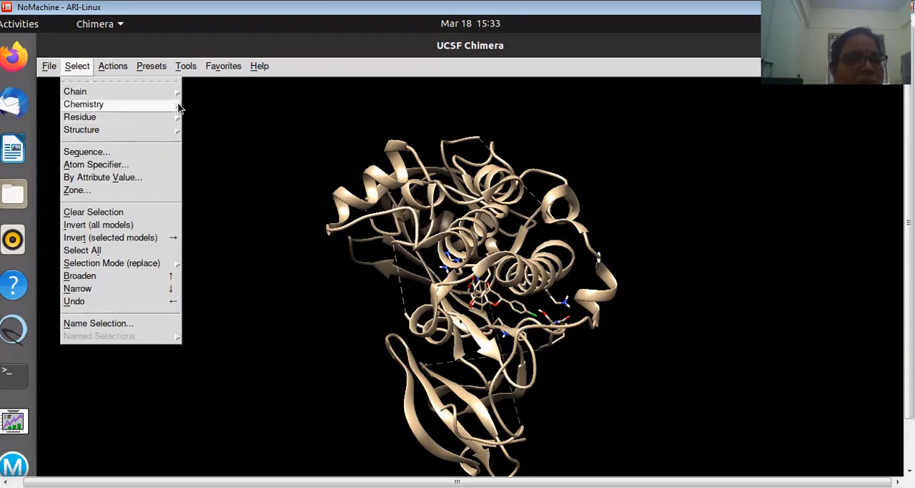
pyautogui.moveTo(200, 118)
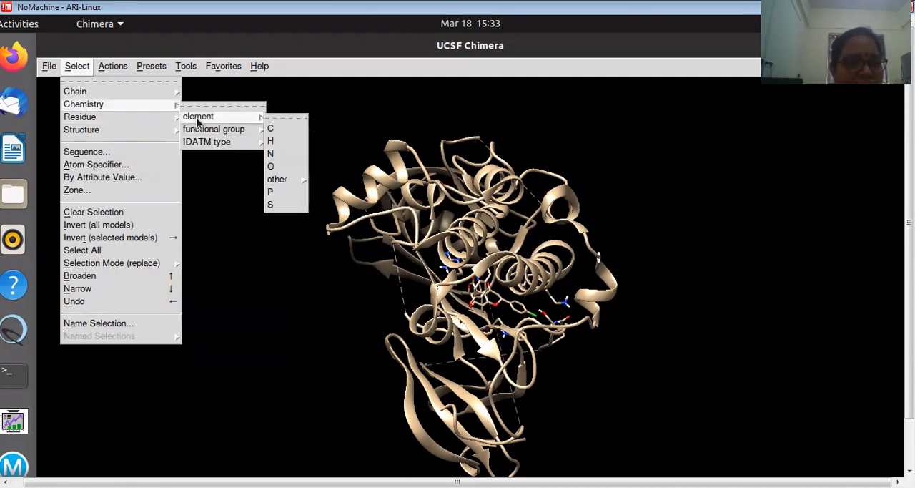
pyautogui.click(283, 145)
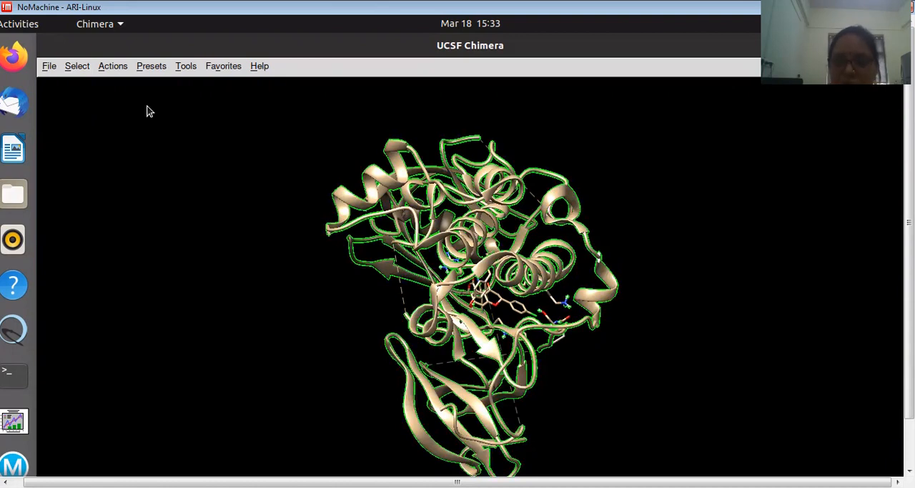
pyautogui.click(113, 67)
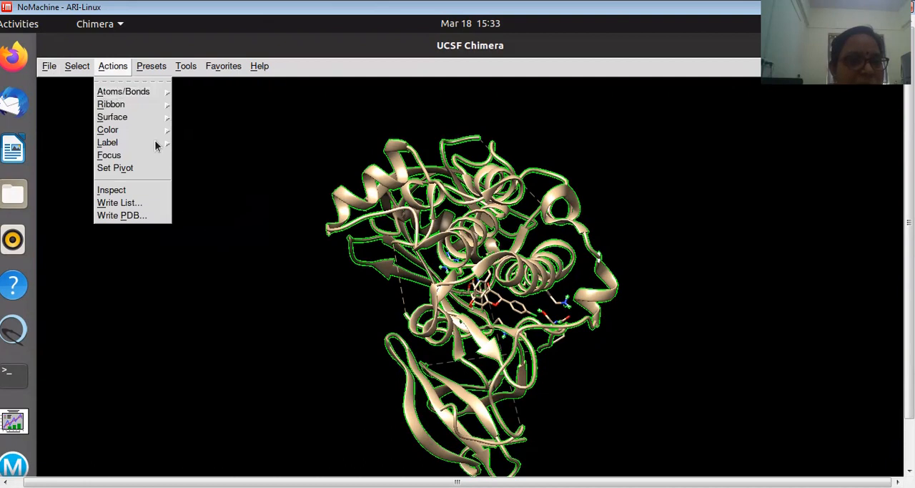
pyautogui.moveTo(145, 91)
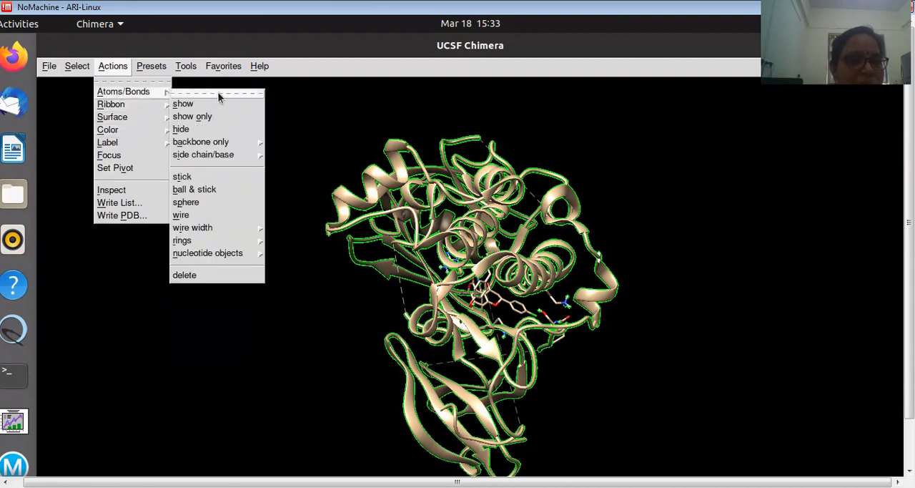
pyautogui.click(184, 275)
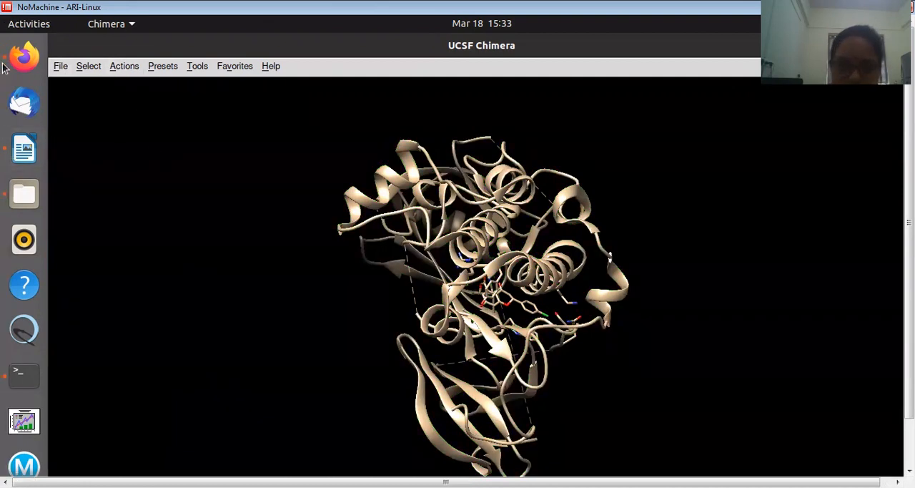
# Save the hydrogen-free complex in the OVARIAN folder as RUGCl_5KCV_H.pdb, overwriting the existing file
pyautogui.click(59, 66)
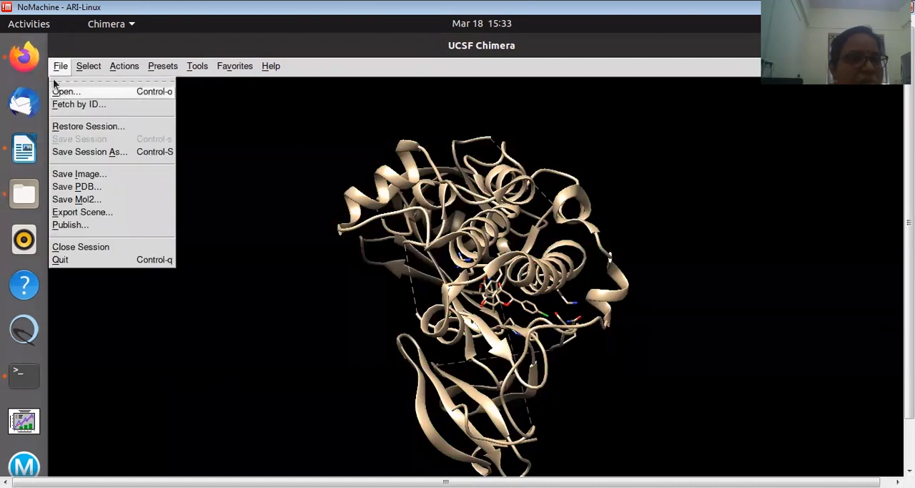
pyautogui.click(74, 186)
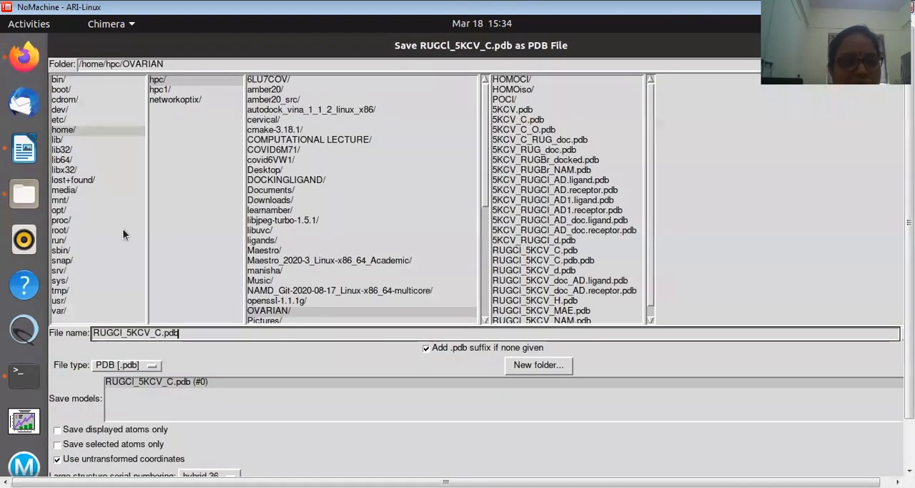
pyautogui.click(162, 334)
pyautogui.press('BackSpace')
pyautogui.write('H')
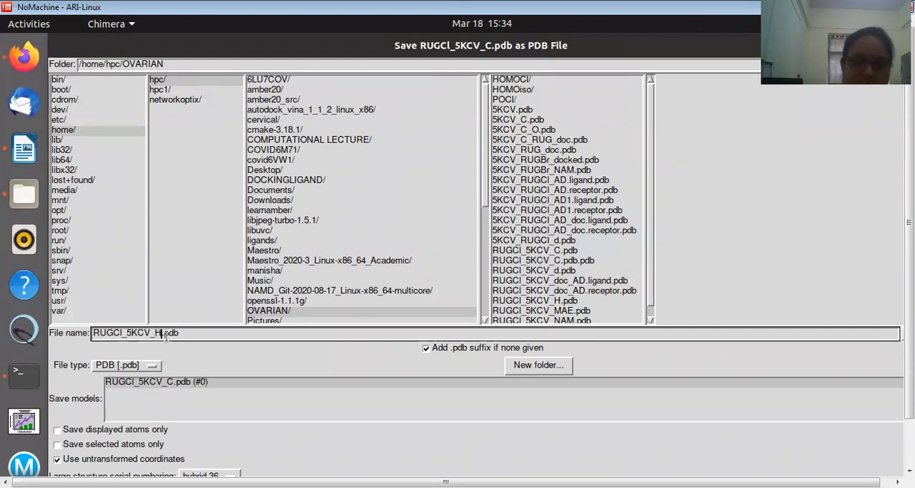
pyautogui.scroll(-2, 163, 377)
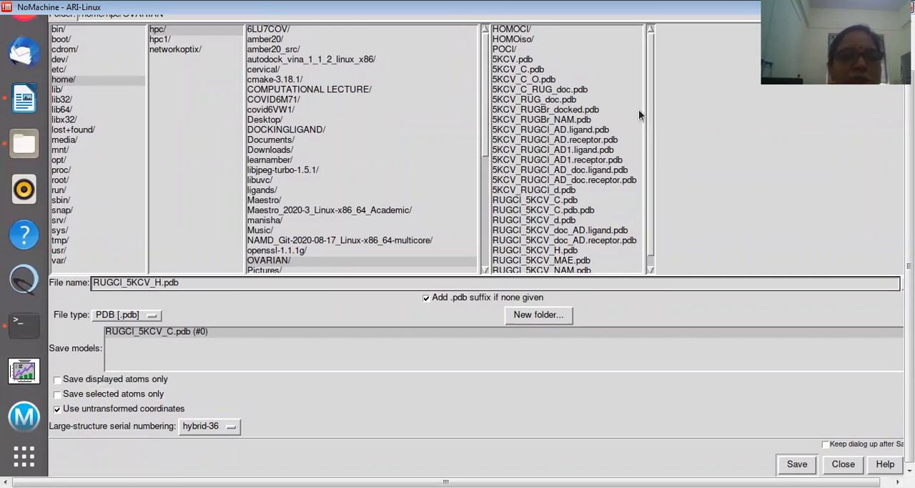
pyautogui.moveTo(909, 266); pyautogui.dragTo(910, 224)
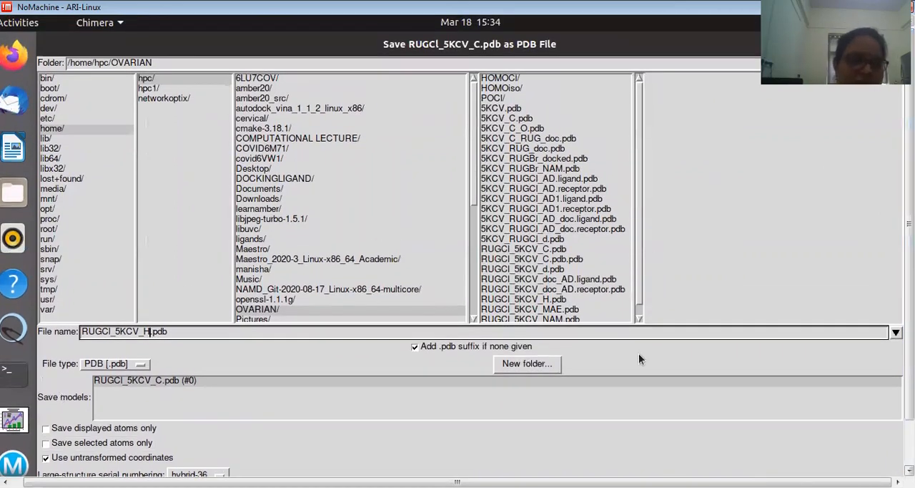
pyautogui.scroll(-2, 639, 360)
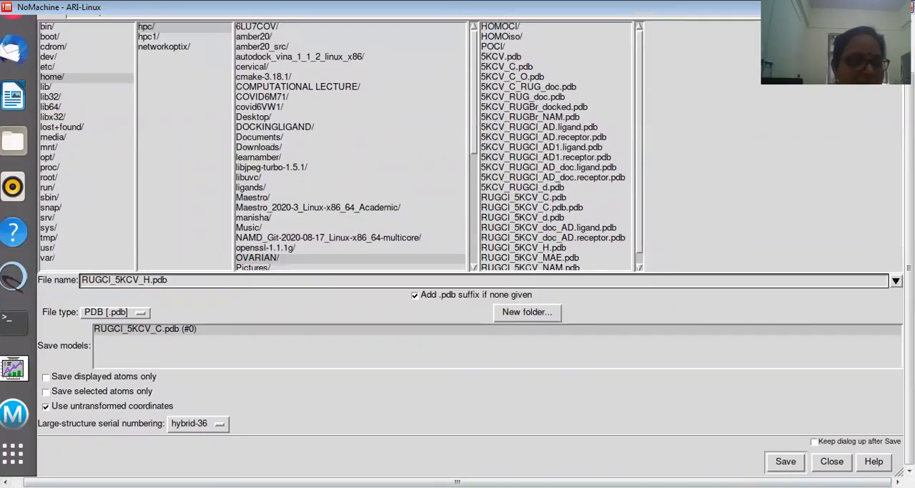
pyautogui.click(783, 462)
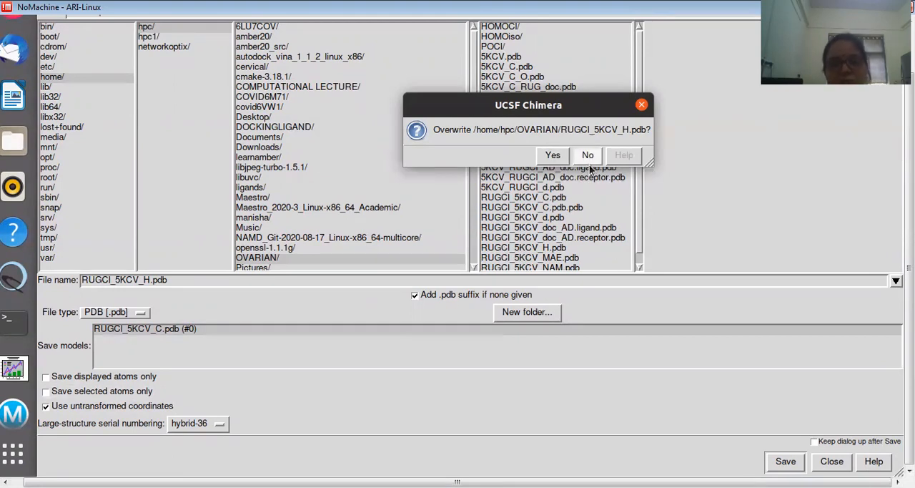
pyautogui.scroll(2, 597, 179)
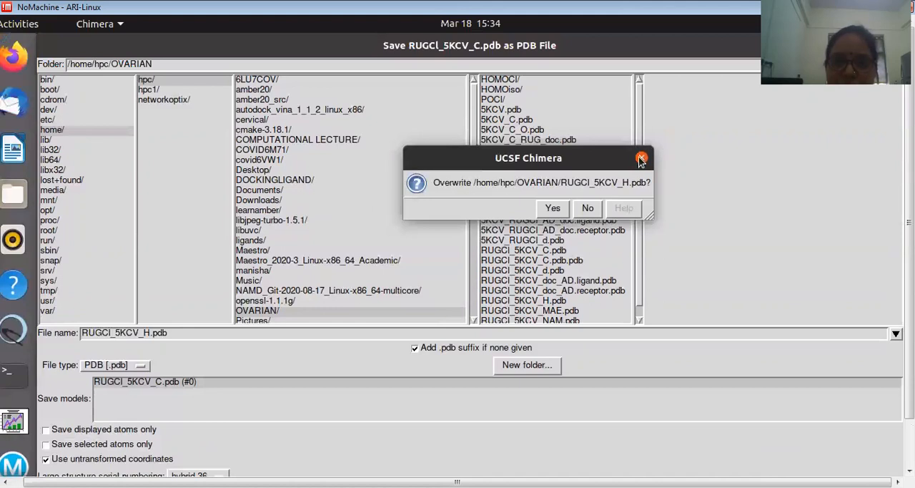
pyautogui.click(641, 158)
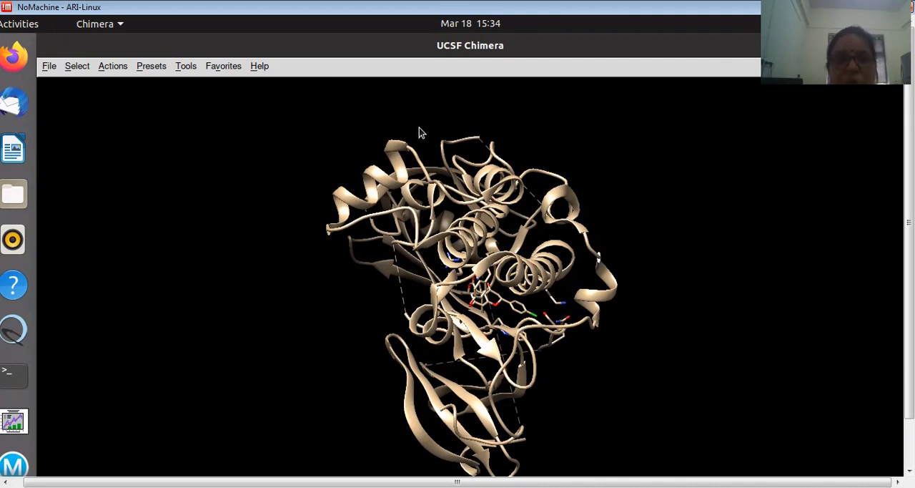
pyautogui.moveTo(909, 276); pyautogui.dragTo(909, 322)
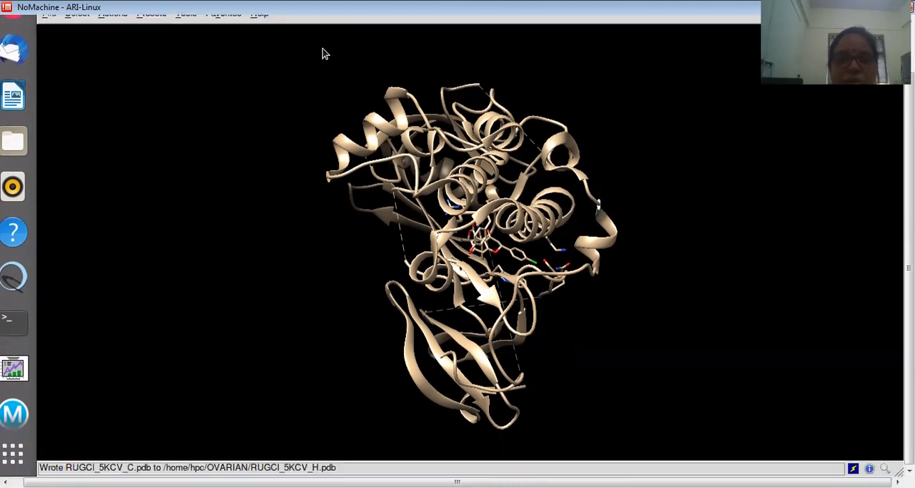
pyautogui.moveTo(909, 269); pyautogui.dragTo(909, 221)
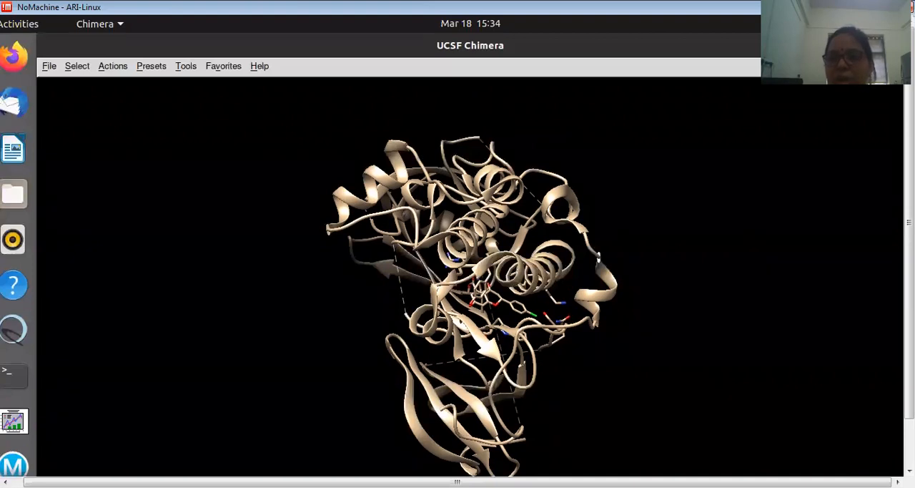